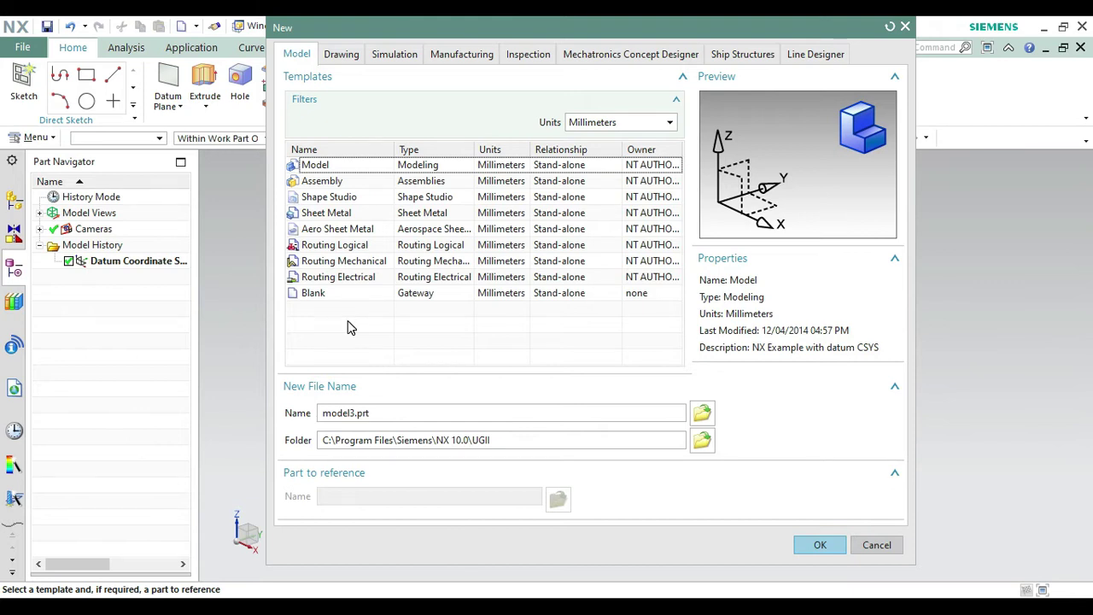
Create a new millimetre part from the Model template and start a sketch on the XZ plane
left_click(346, 166)
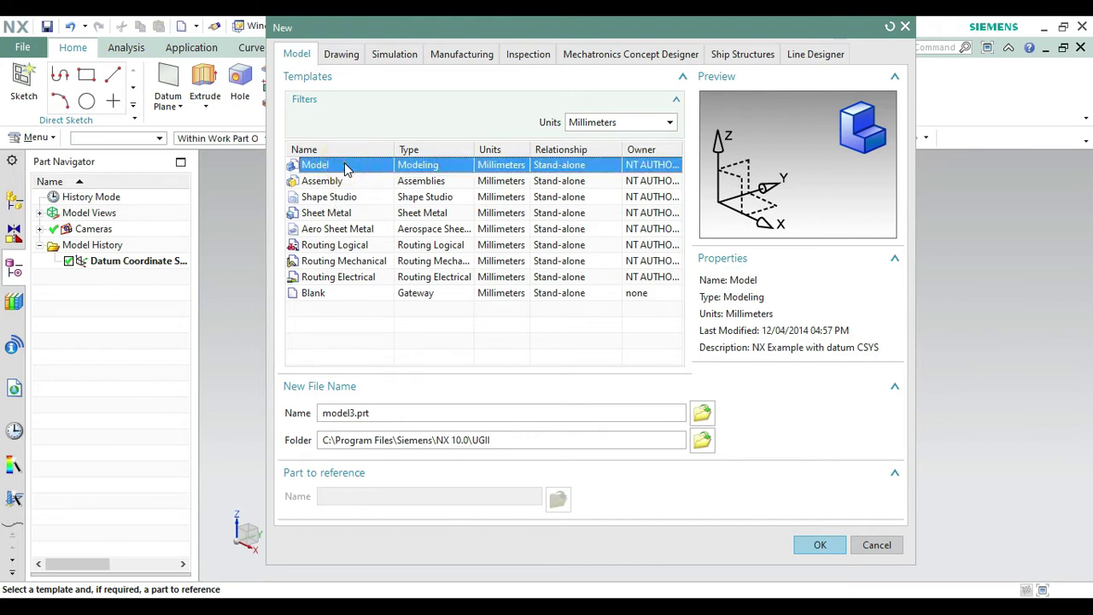
left_click(819, 544)
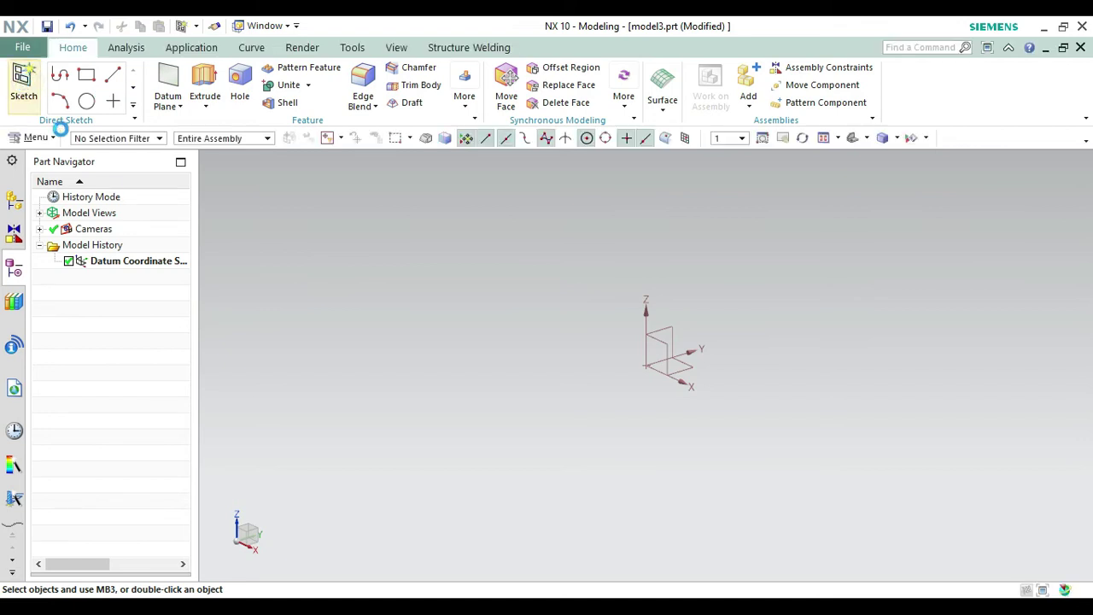
left_click(659, 346)
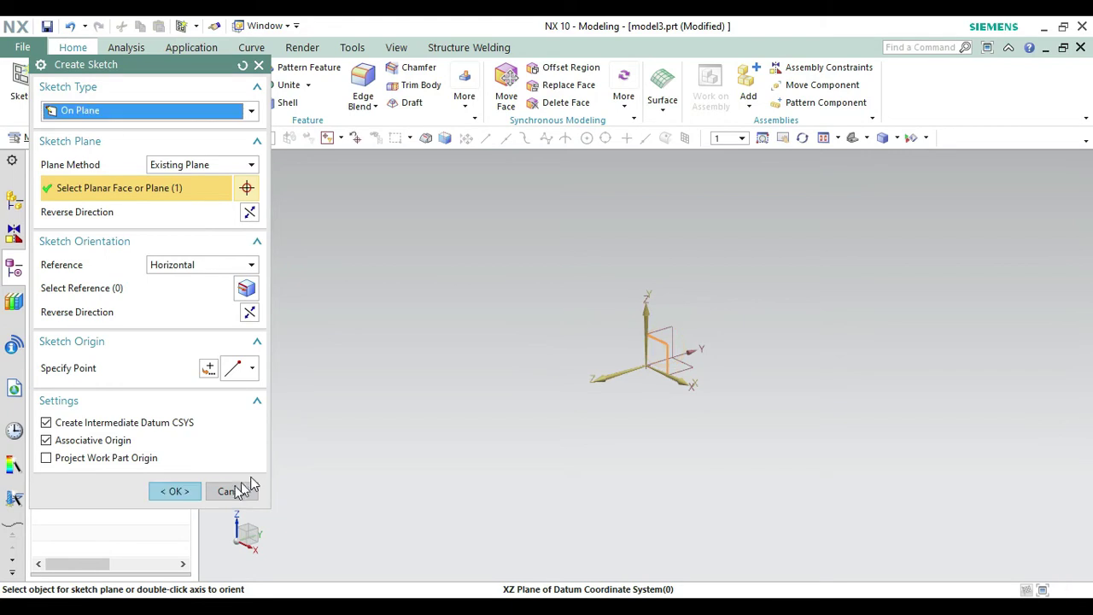
left_click(175, 491)
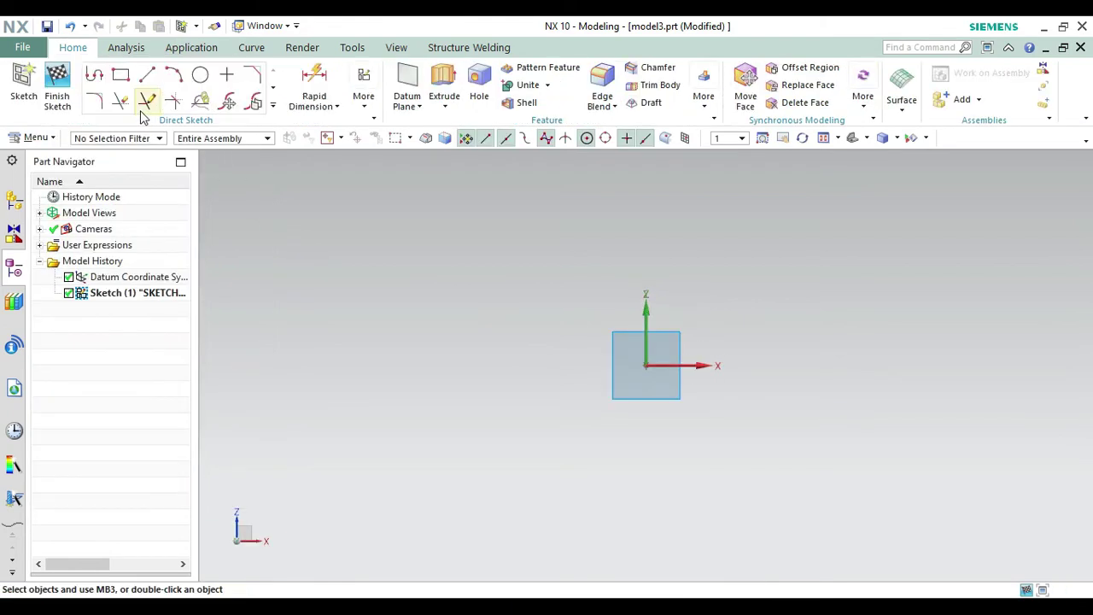
Draw a profile from the origin: 15 mm along negative X, 3 mm up, 2 mm inward, 2 mm up, and a diagonal back to the 3 mm line's top
left_click(90, 75)
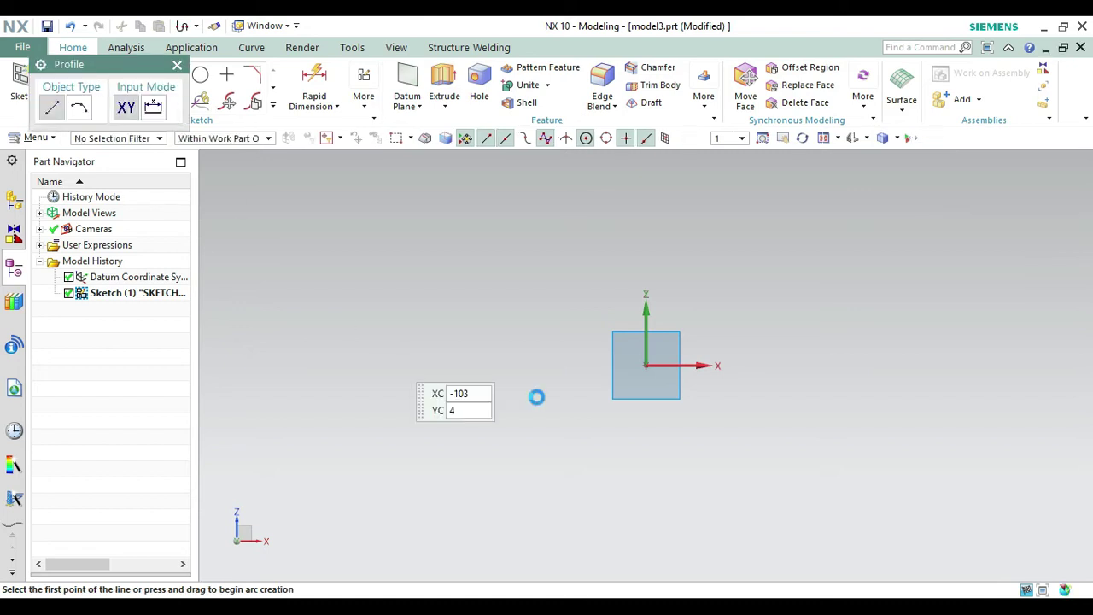
left_click(646, 366)
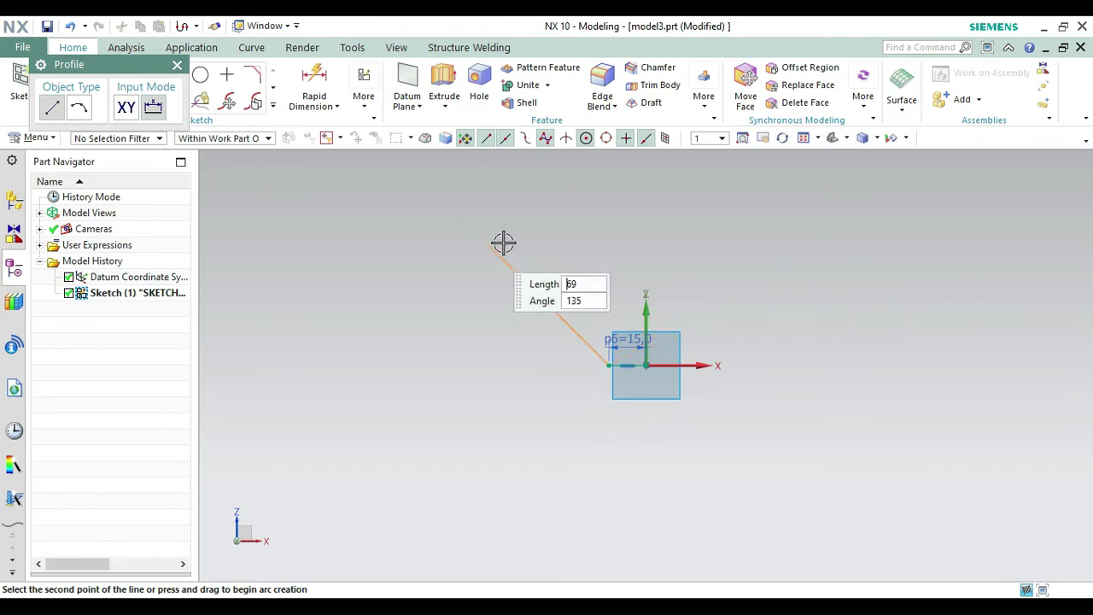
scroll(549, 233, "up", 1)
scroll(580, 290, "up", 2)
scroll(632, 416, "up", 2)
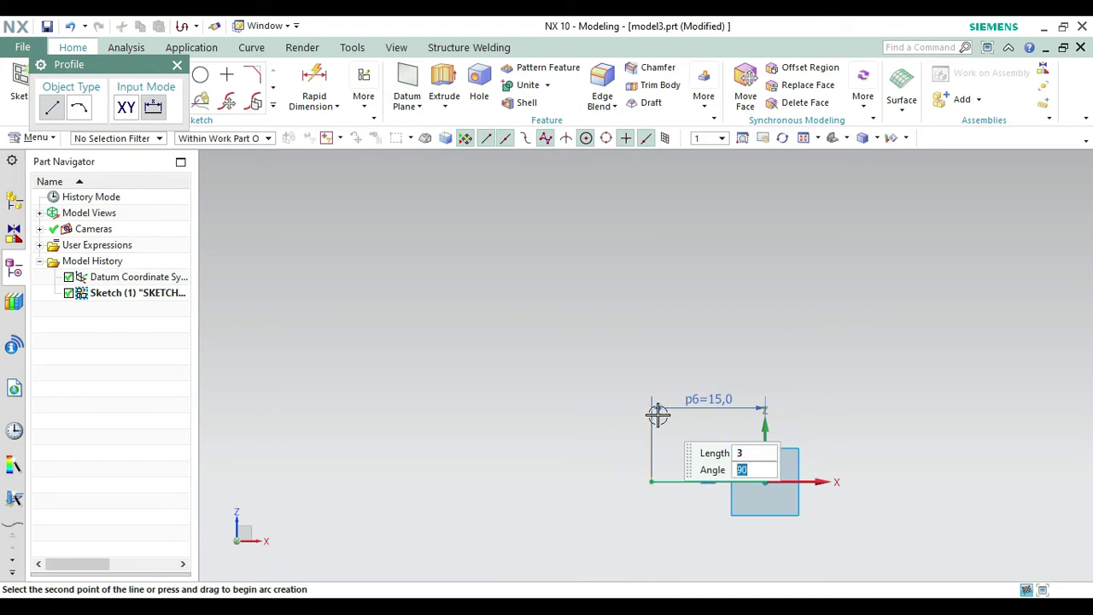
key("Return")
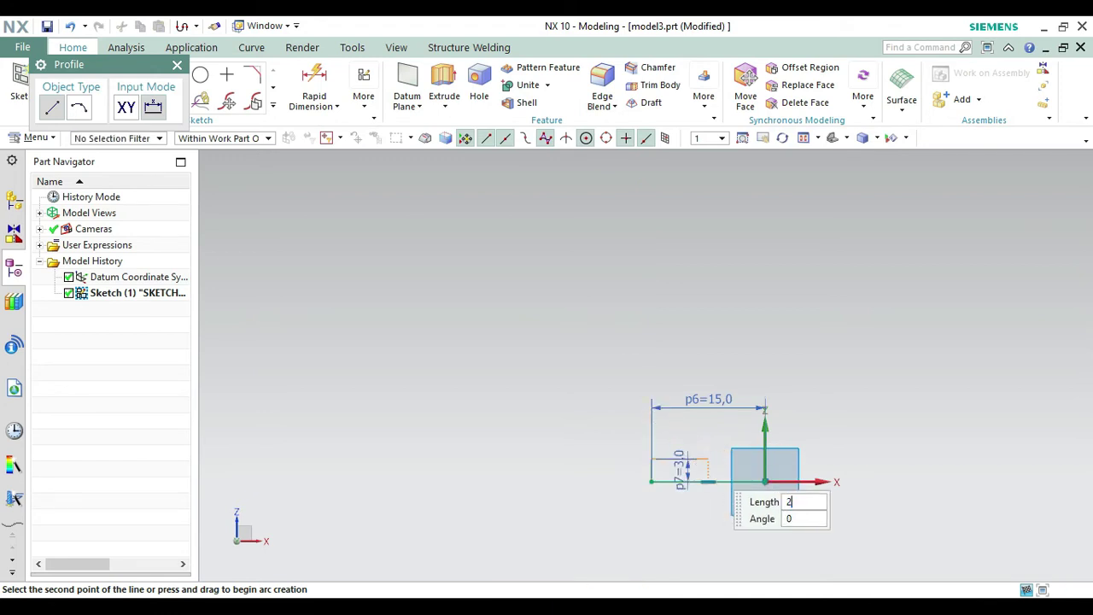
key("Return")
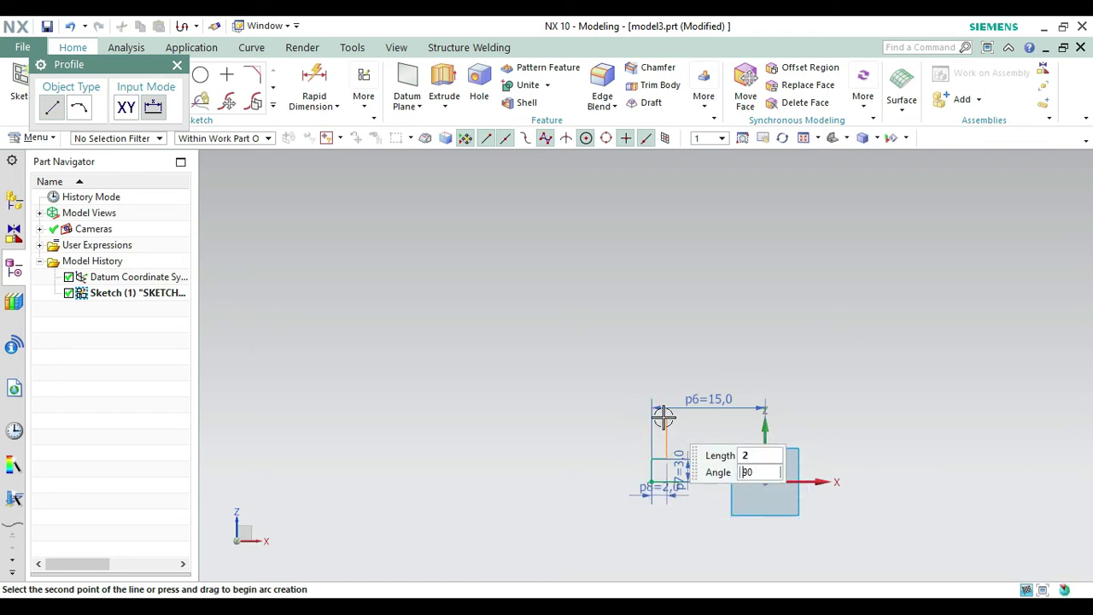
key("Return")
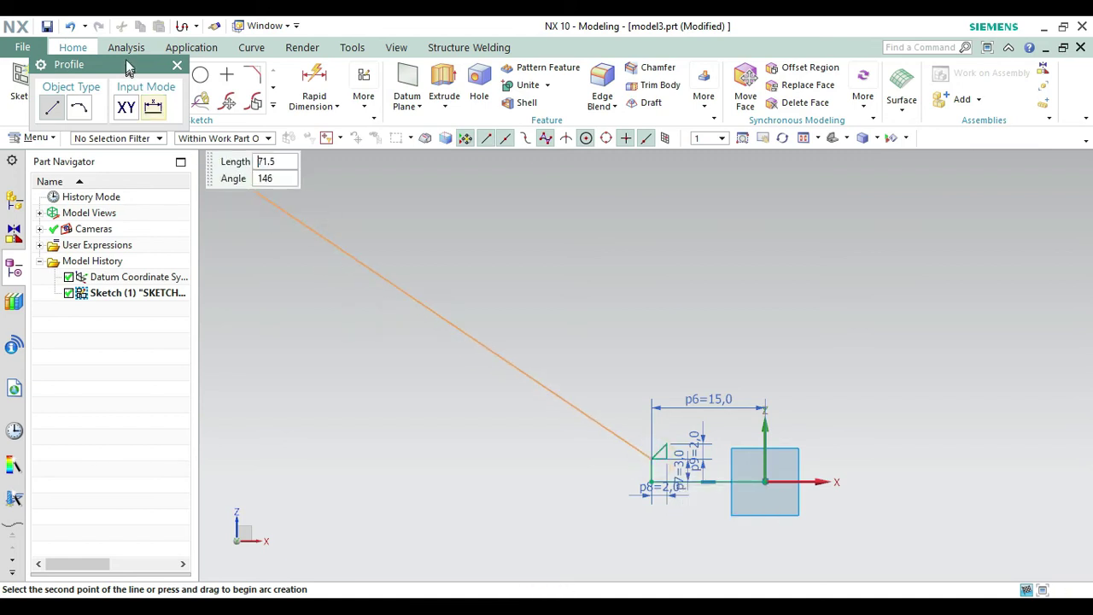
left_click(177, 66)
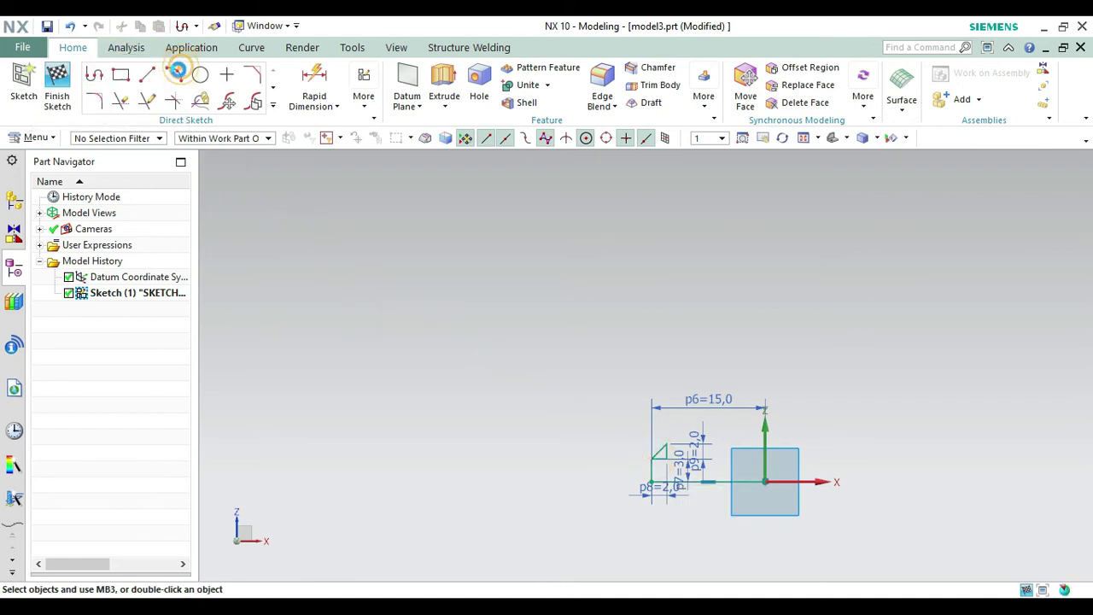
Trim away the 2 mm horizontal and vertical helper lines, keeping the diagonal
left_click(124, 102)
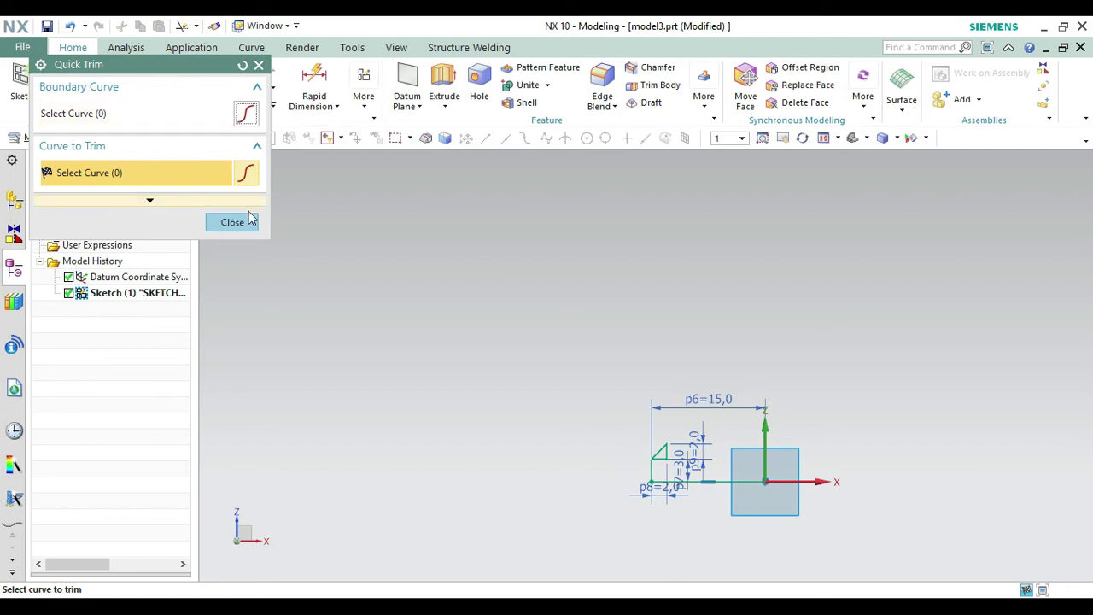
left_click(654, 456)
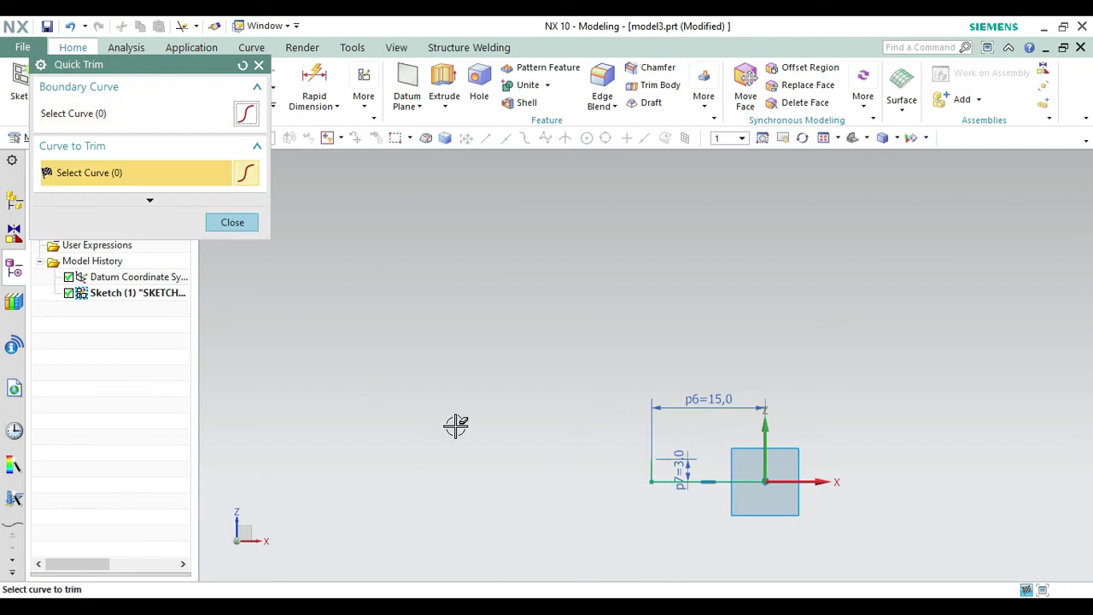
key("ctrl+z")
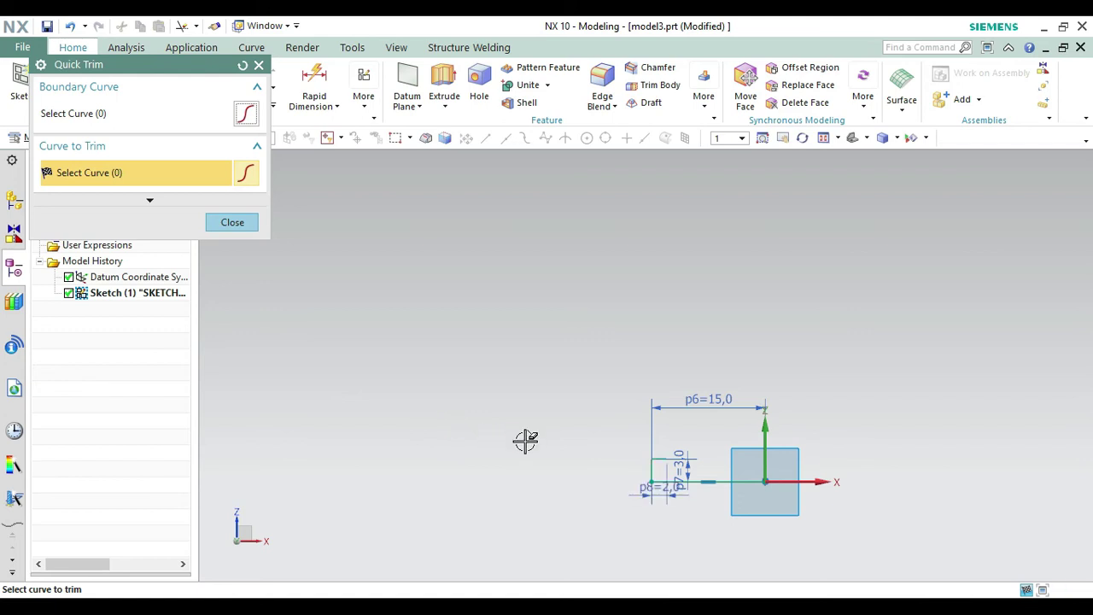
left_click(660, 457)
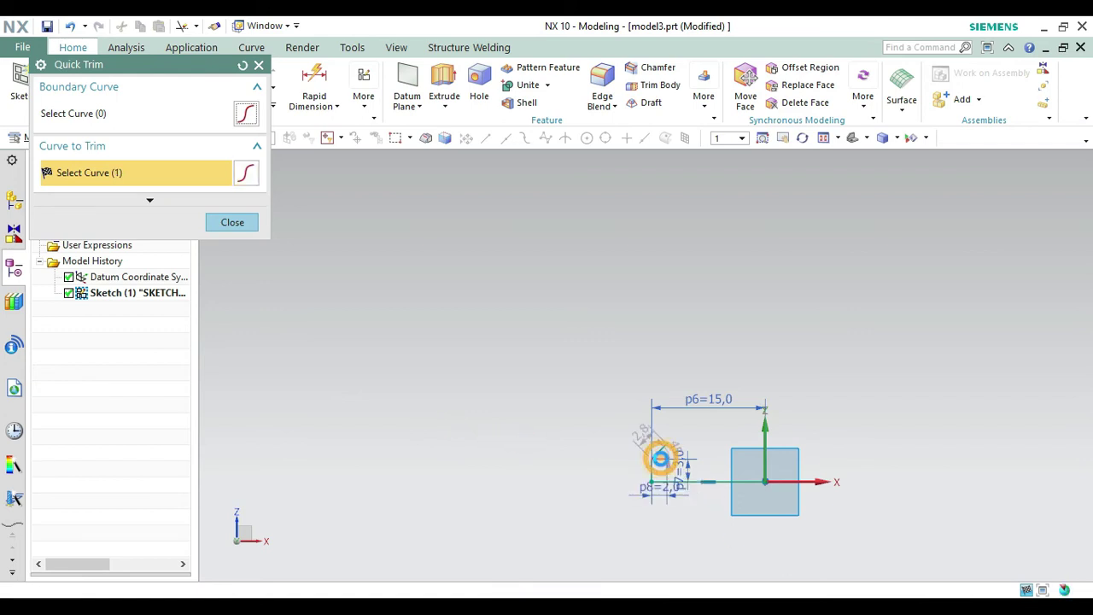
left_click(232, 223)
Draw a three-point arc of about 6 mm radius upward from the diagonal's upper end, bulging toward negative X
left_click(173, 78)
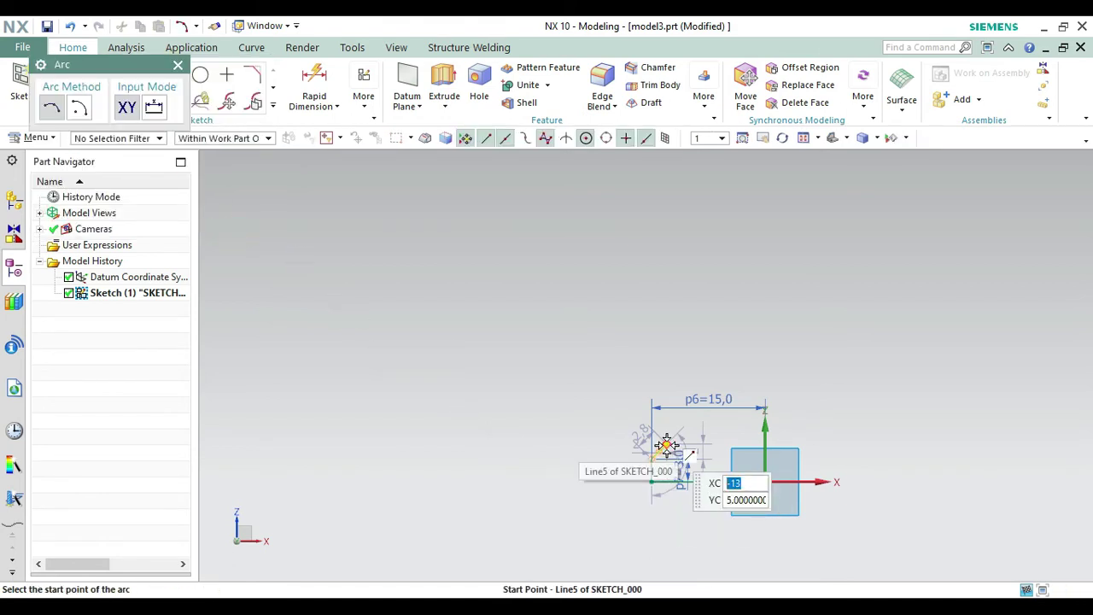
left_click(666, 444)
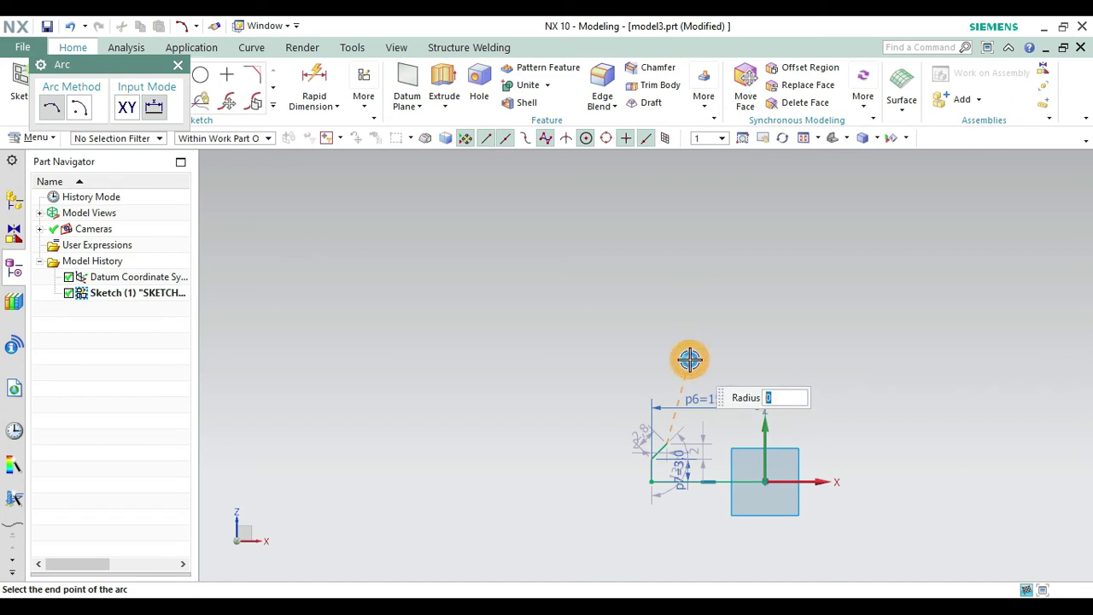
left_click(689, 360)
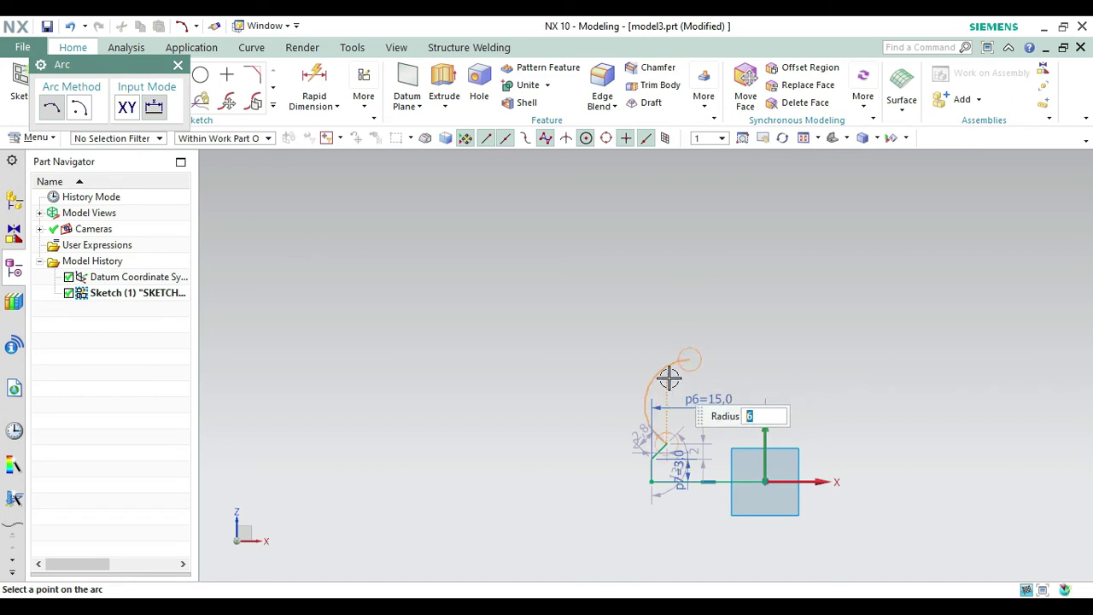
left_click(669, 377)
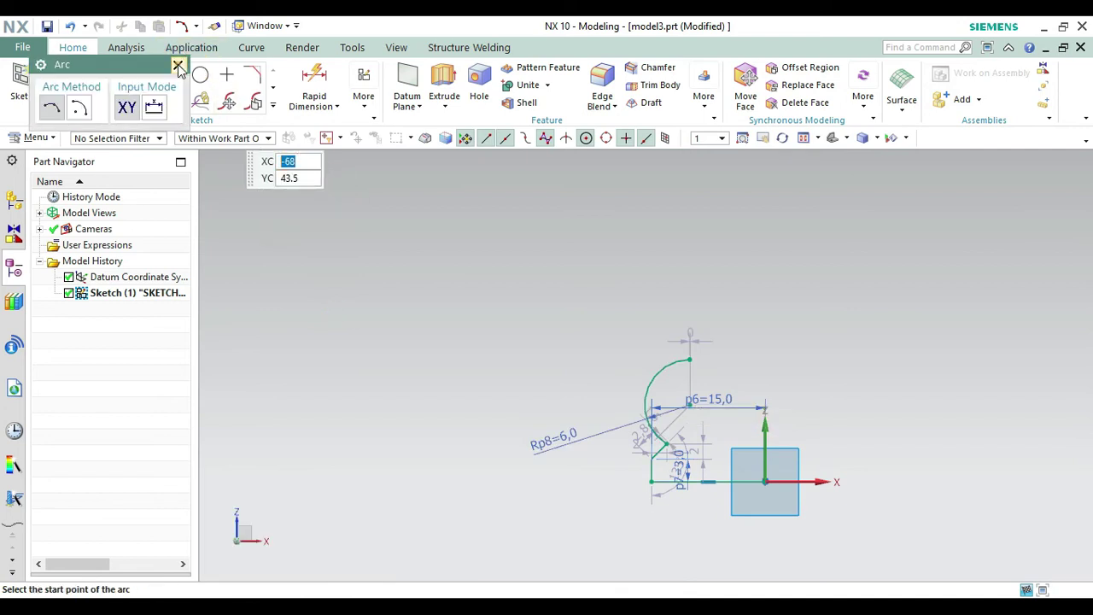
left_click(177, 65)
Dimension the vertical distance between the arc's two endpoints with the Inferred method and set it to 8.97 mm
left_click(314, 78)
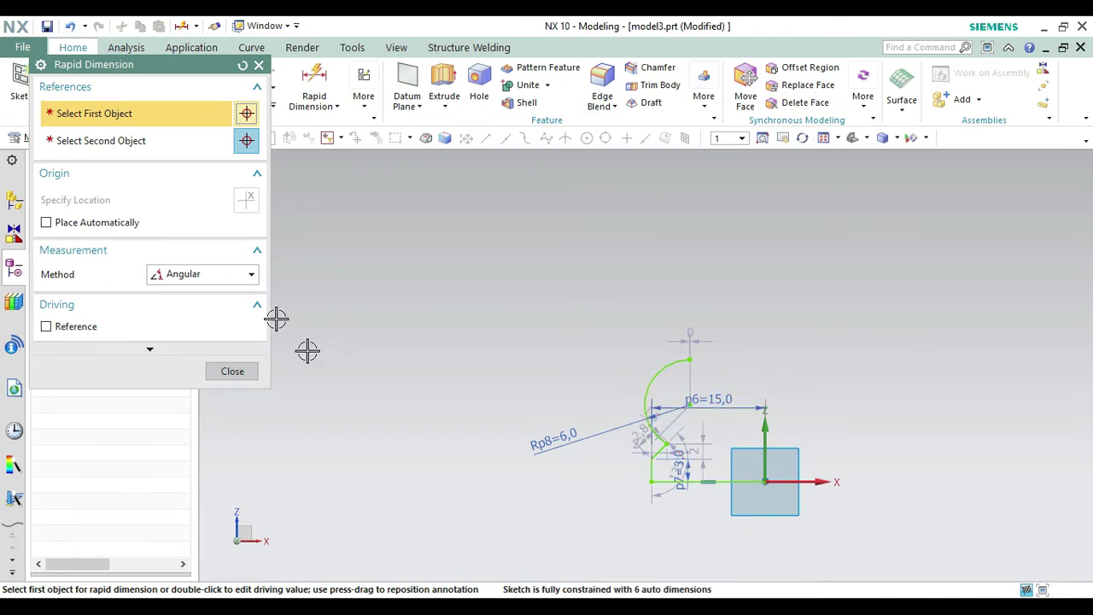
left_click(234, 274)
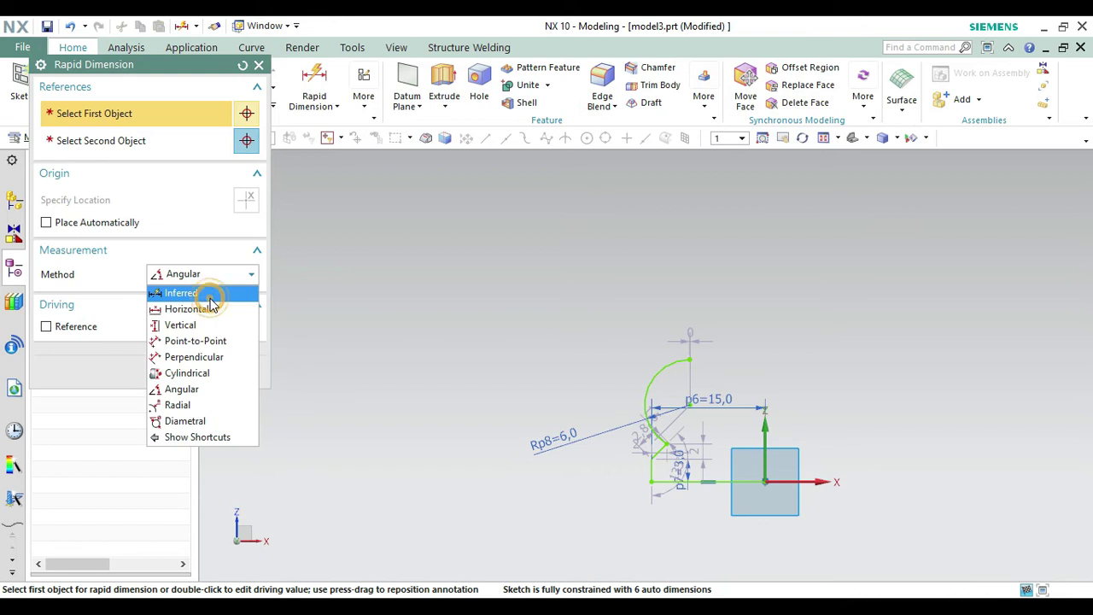
left_click(210, 294)
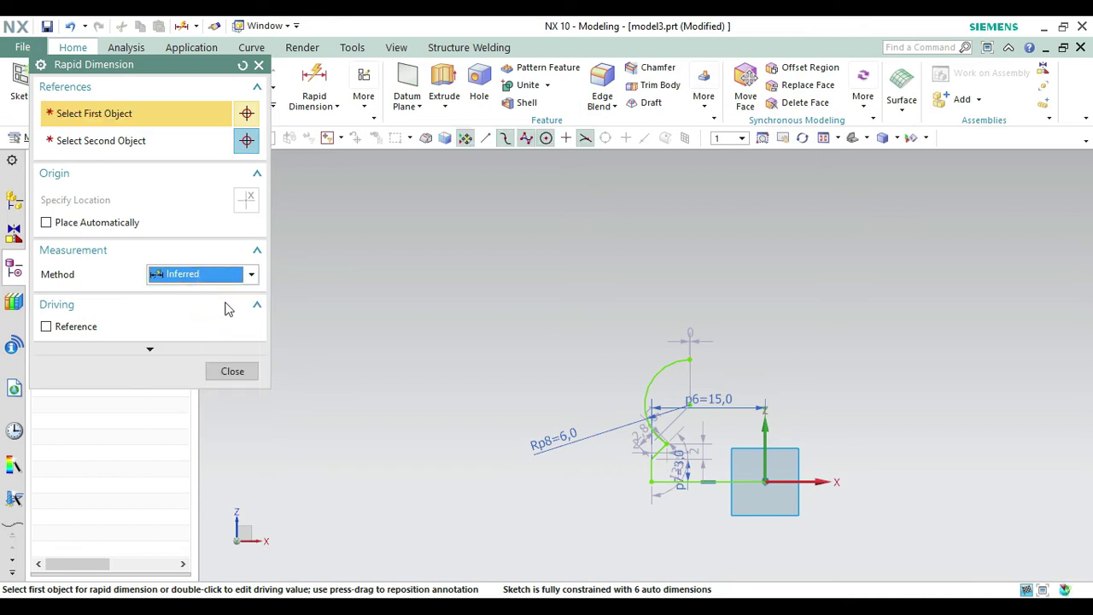
left_click(692, 359)
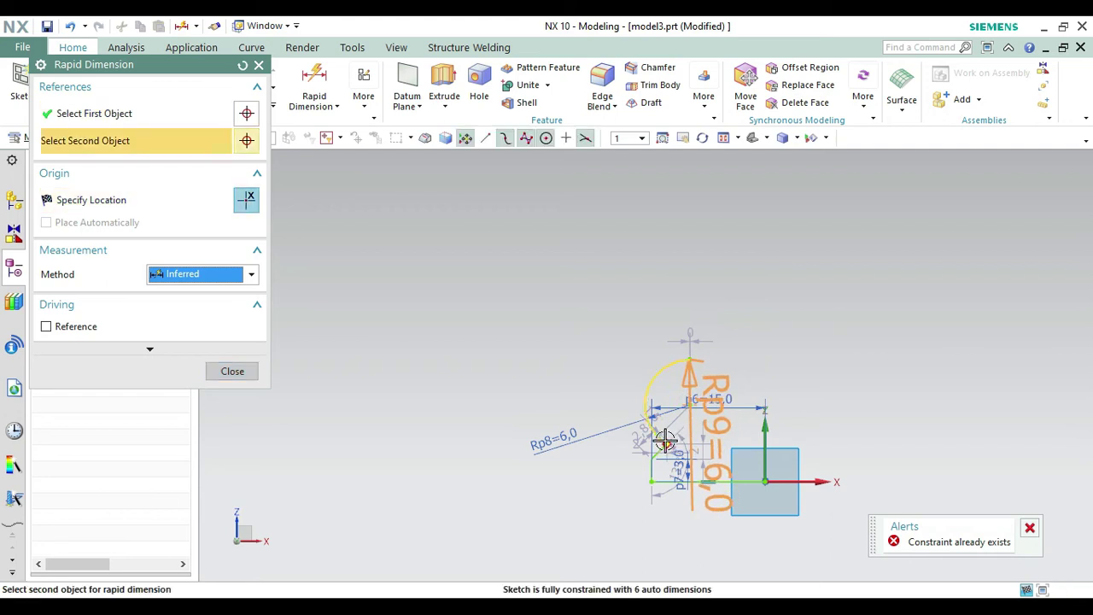
left_click(662, 440)
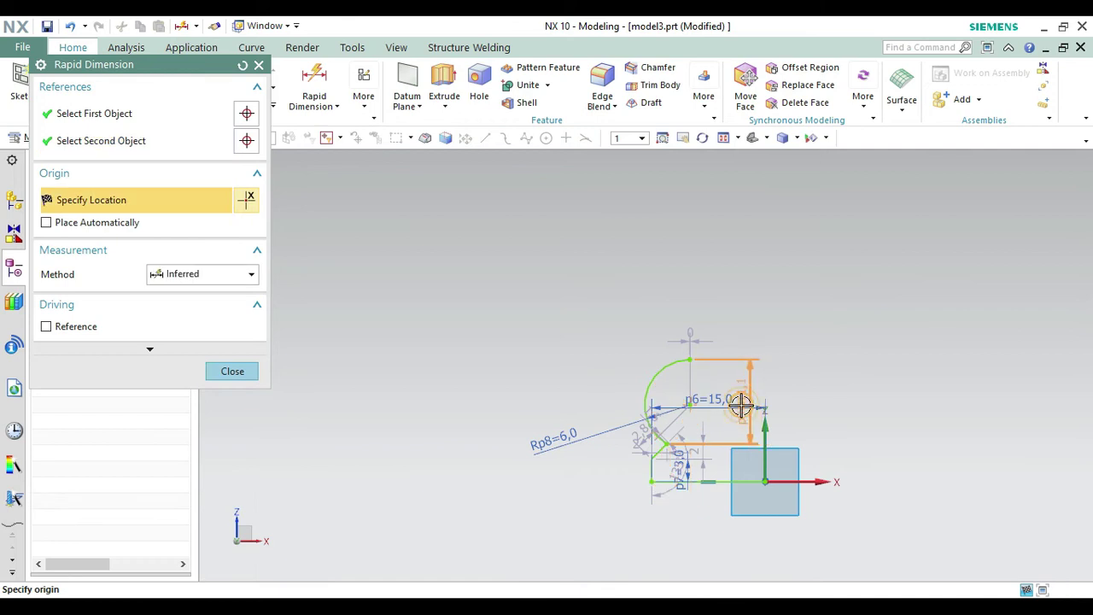
left_click(740, 406)
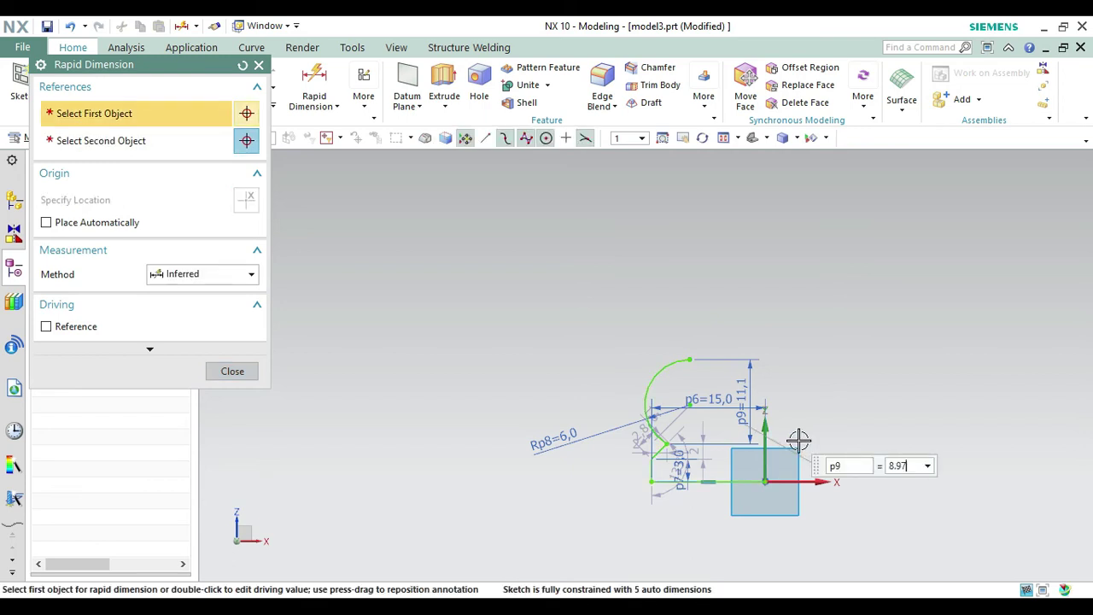
key("Return")
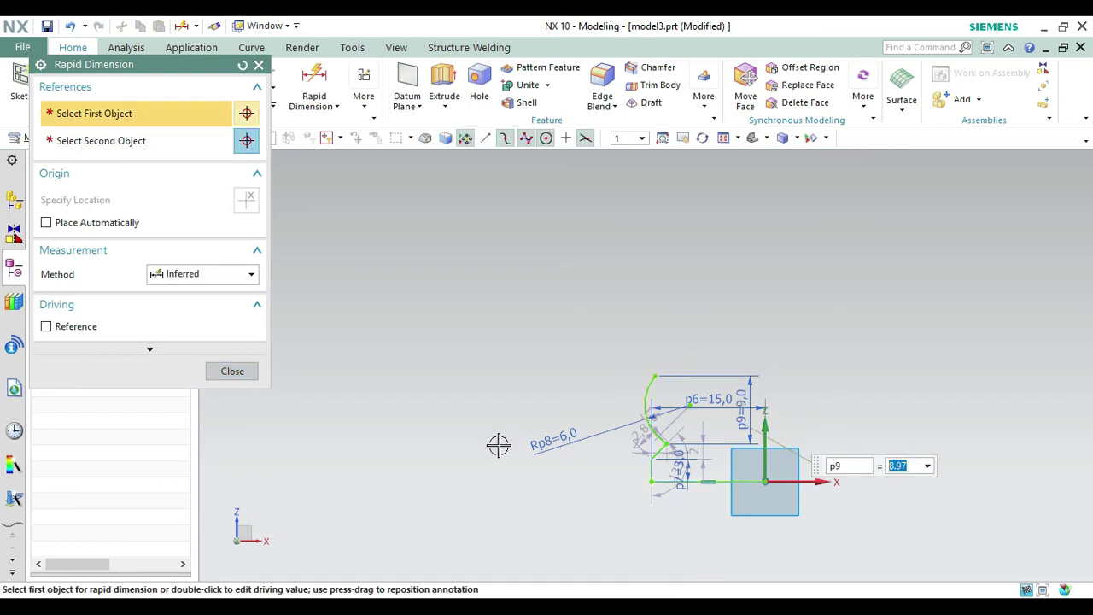
Dimension the horizontal distance from the arc's tangent point to the sketch origin and set it to 14 mm
right_click(642, 394)
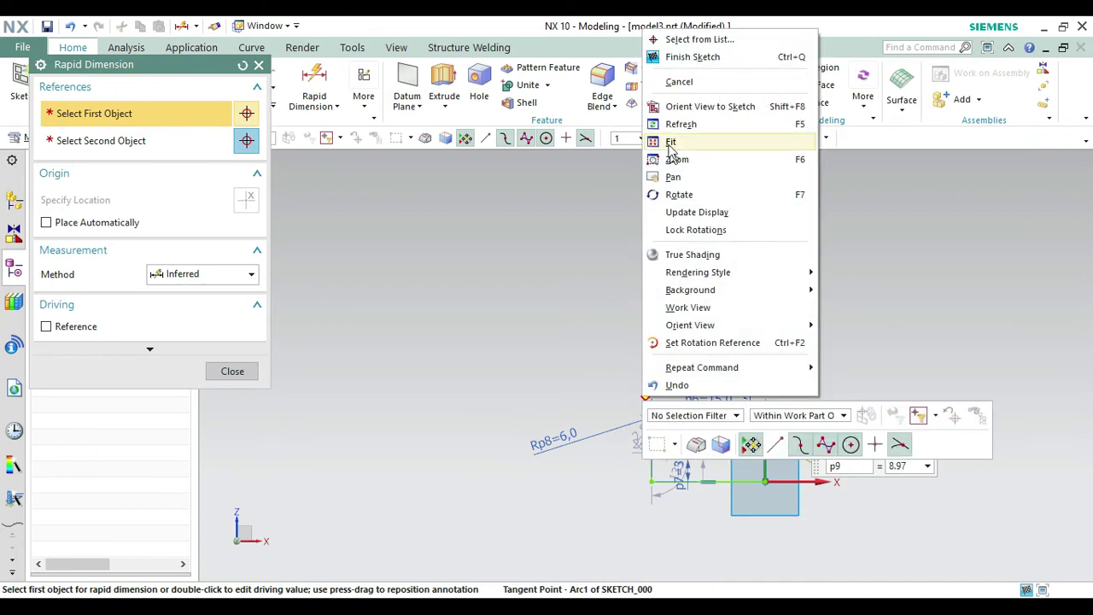
left_click(667, 41)
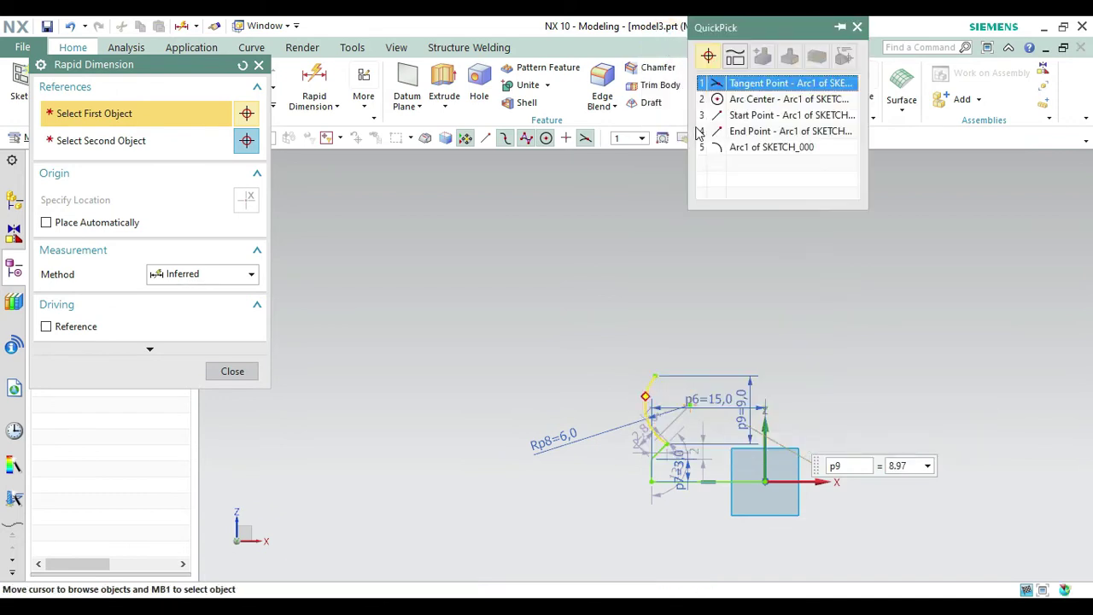
left_click(736, 83)
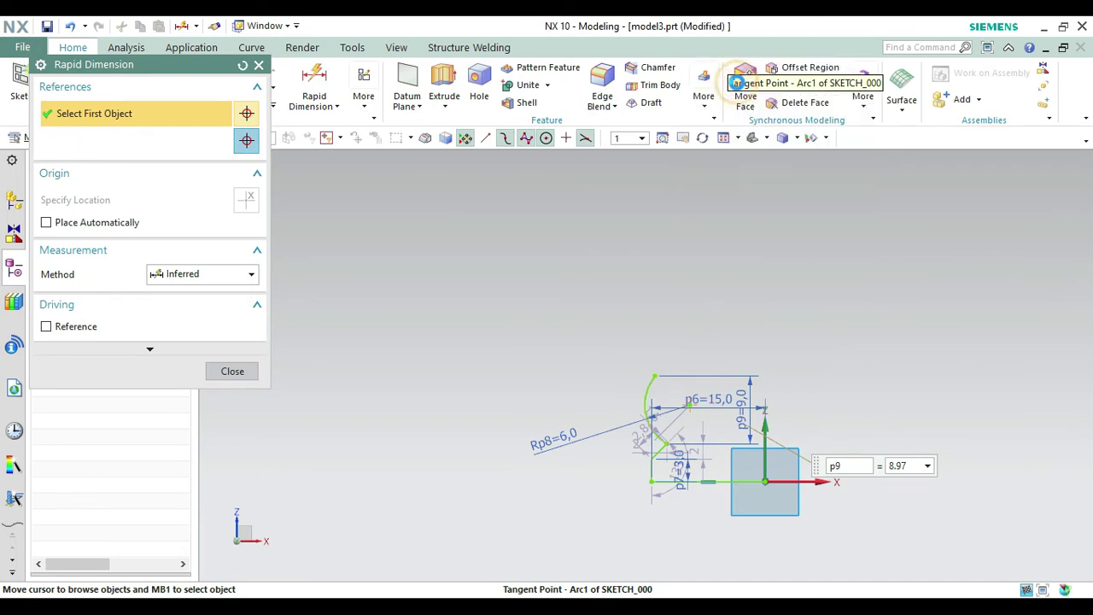
left_click(768, 480)
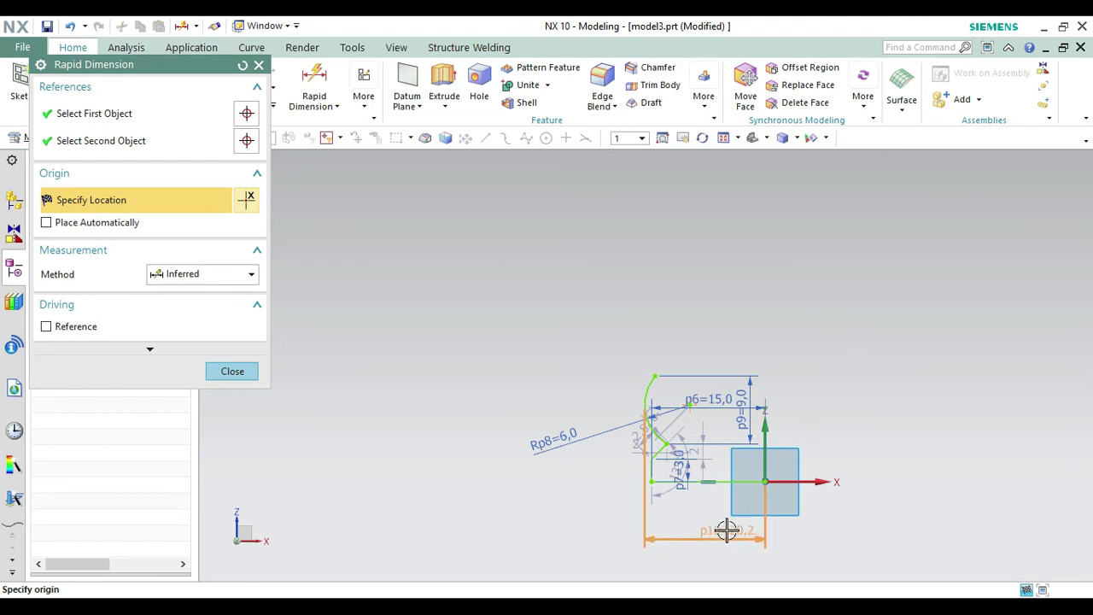
left_click(725, 530)
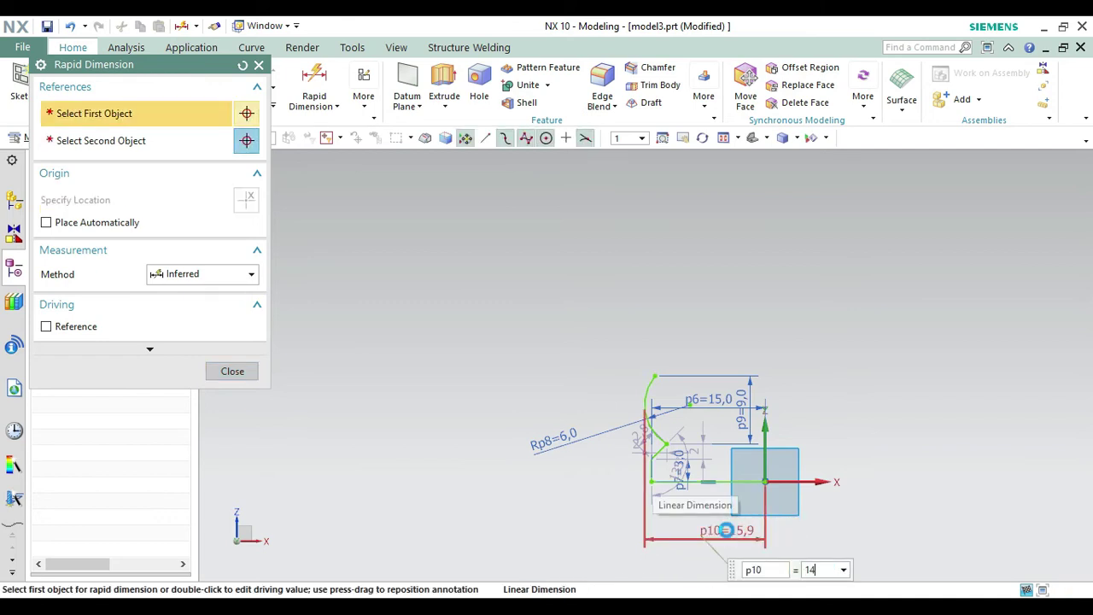
key("Return")
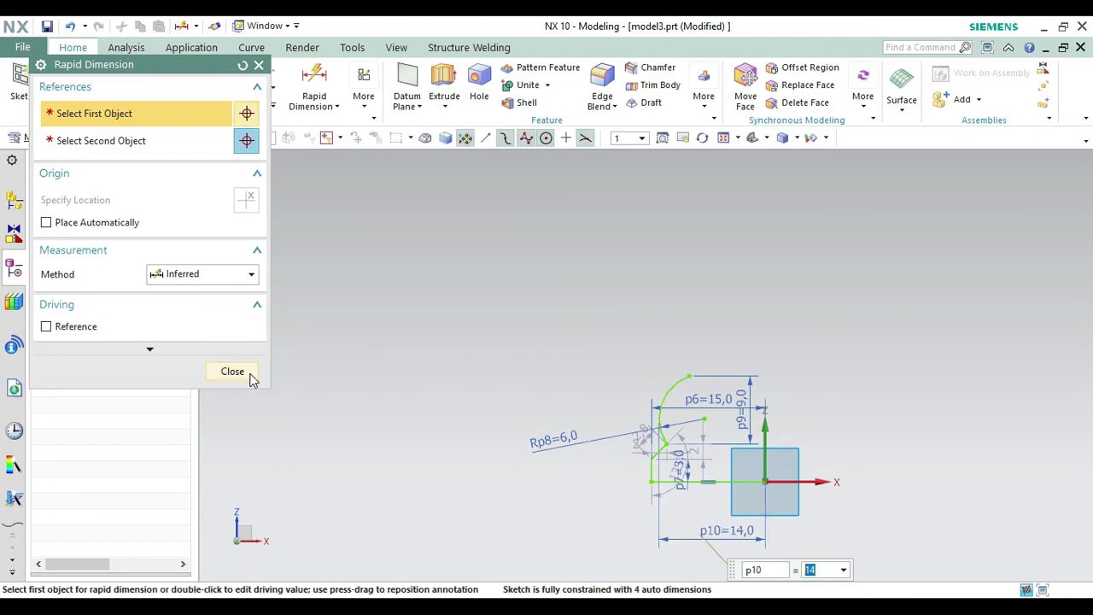
left_click(249, 376)
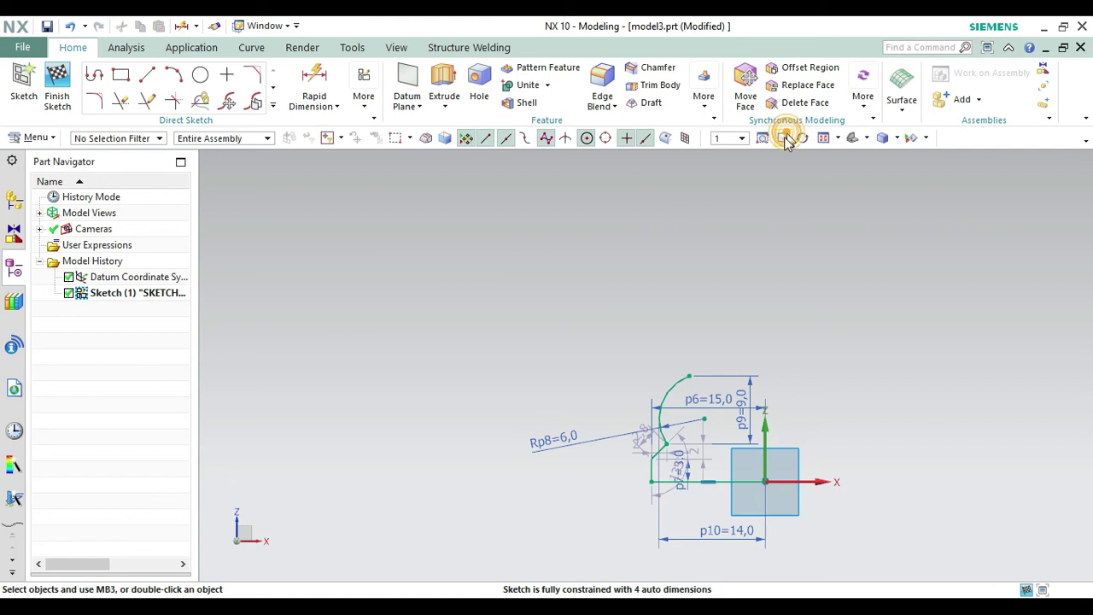
left_click(786, 137)
left_click_drag(773, 245, 731, 302)
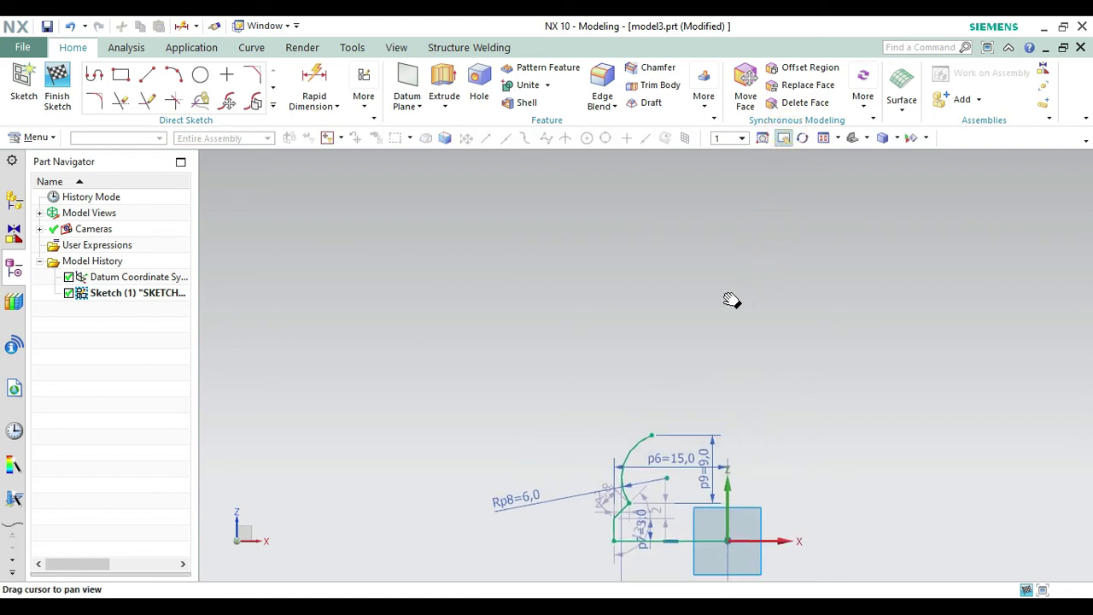
key("Escape")
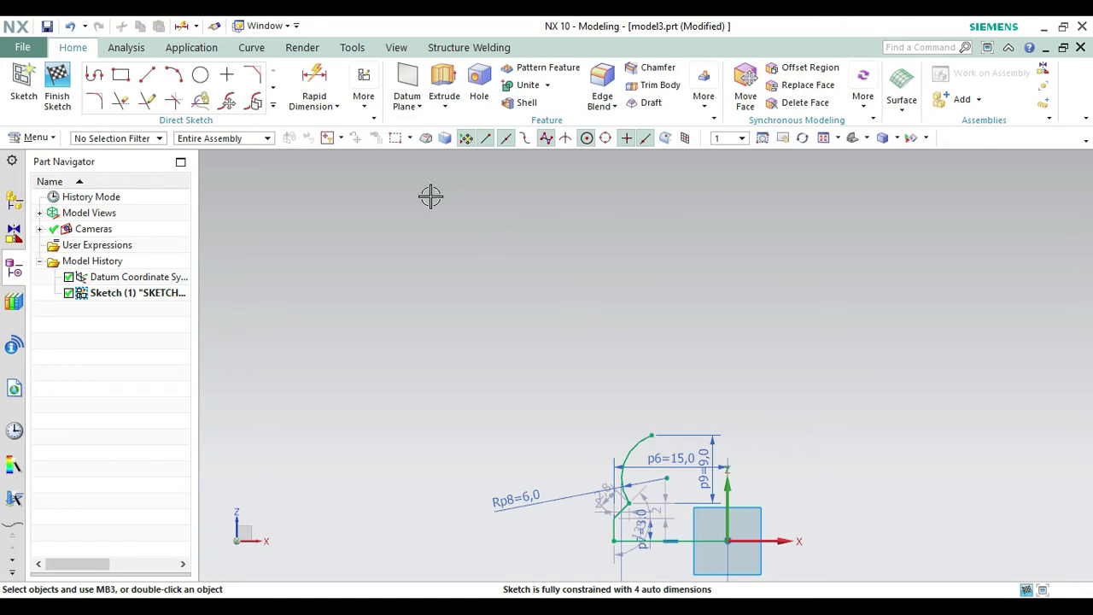
Draw a 1 mm vertical line up from the 6 mm arc's upper end and continue it with a three-point arc of 2 mm radius bulging toward negative X
left_click(144, 79)
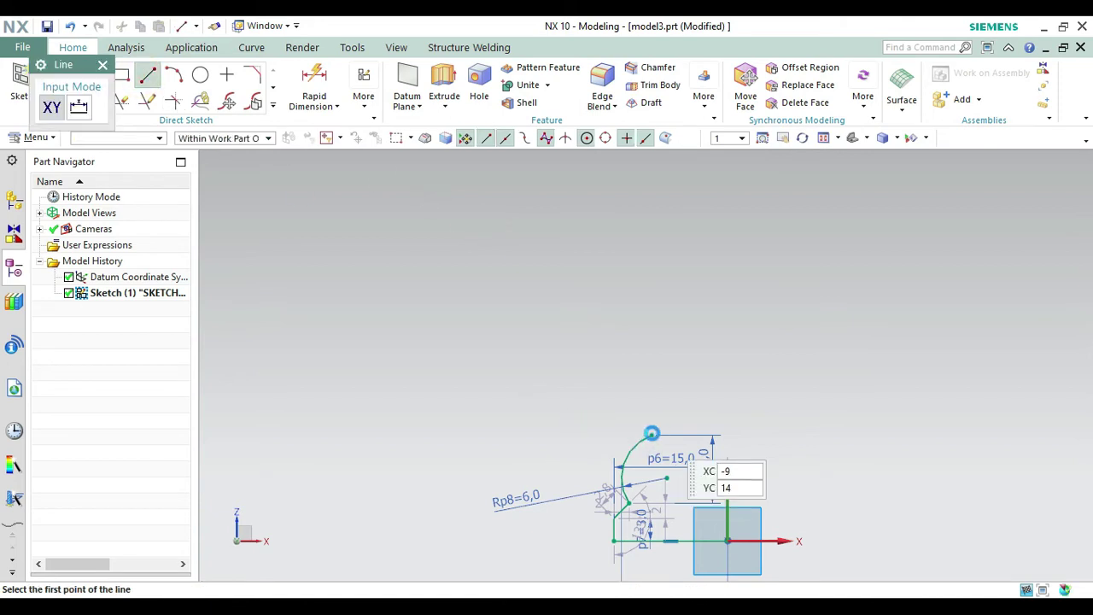
left_click(650, 433)
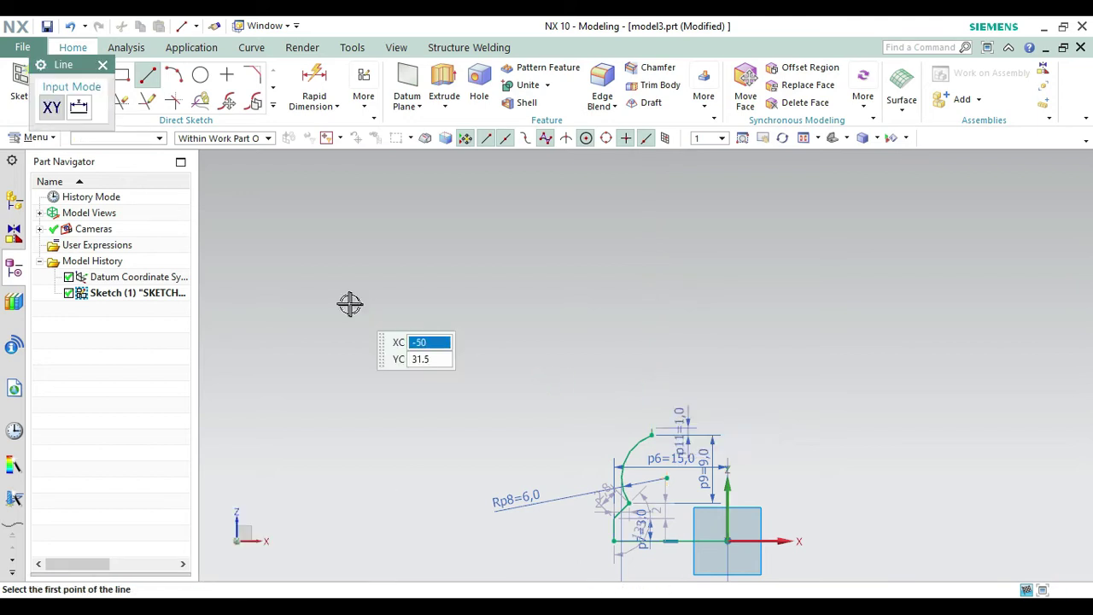
left_click(175, 84)
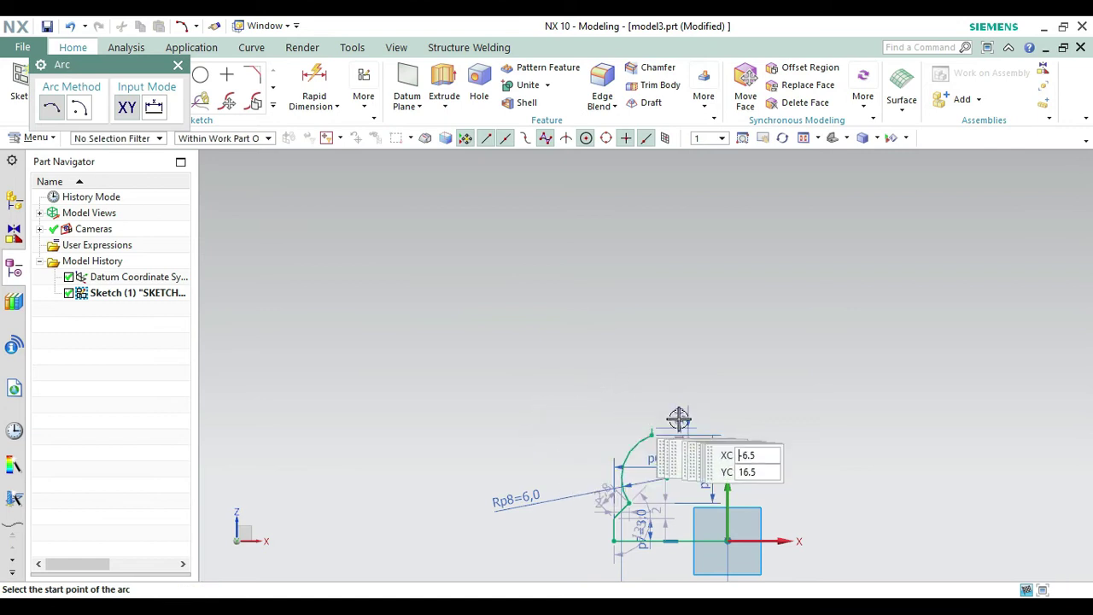
left_click(654, 424)
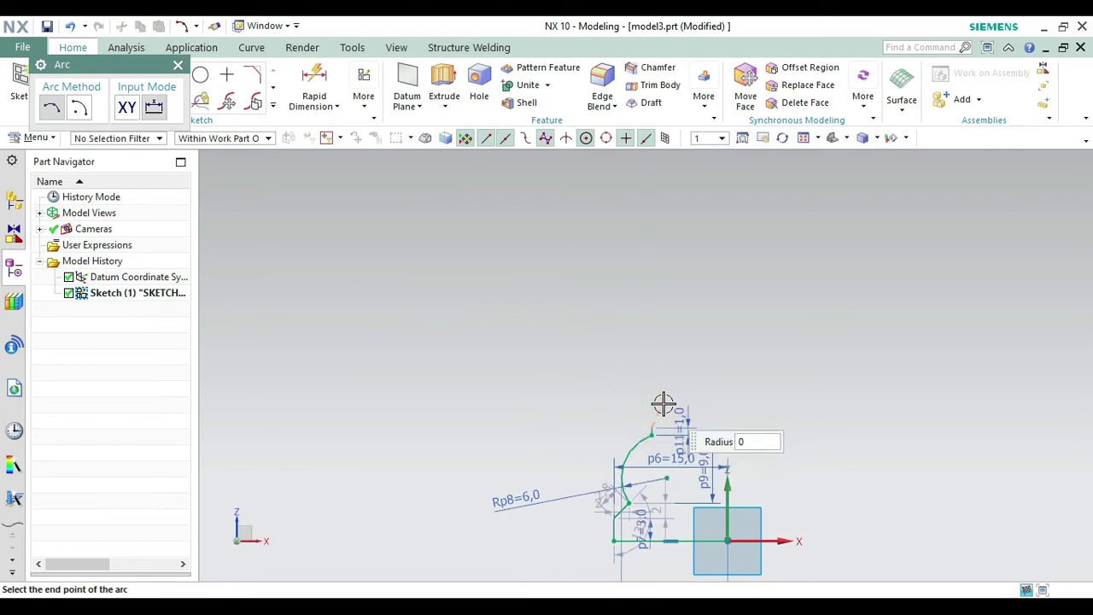
left_click(660, 405)
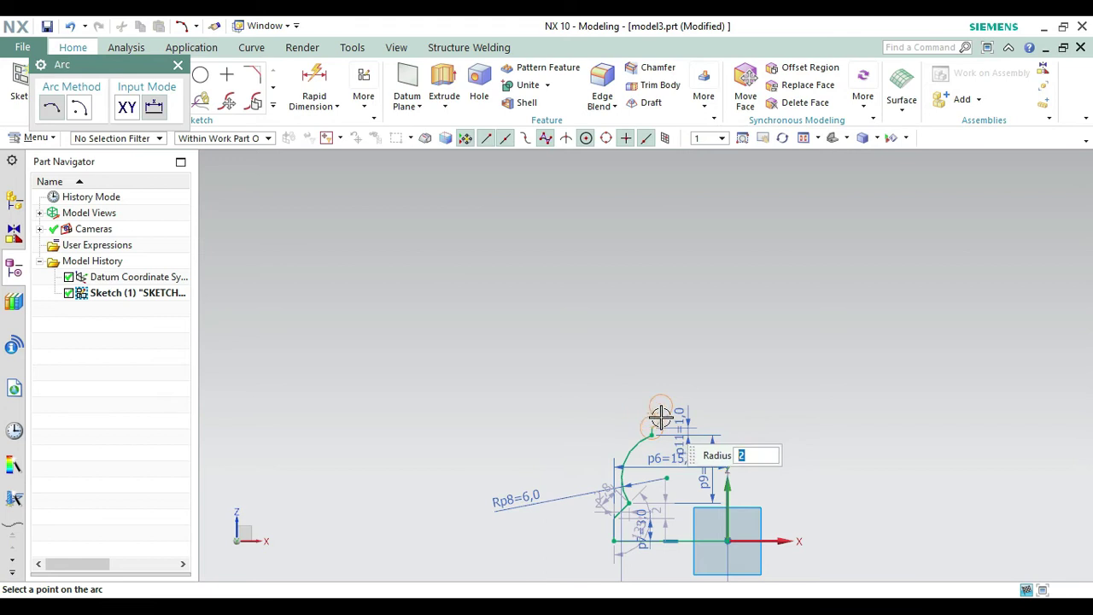
scroll(658, 417, "up", 5)
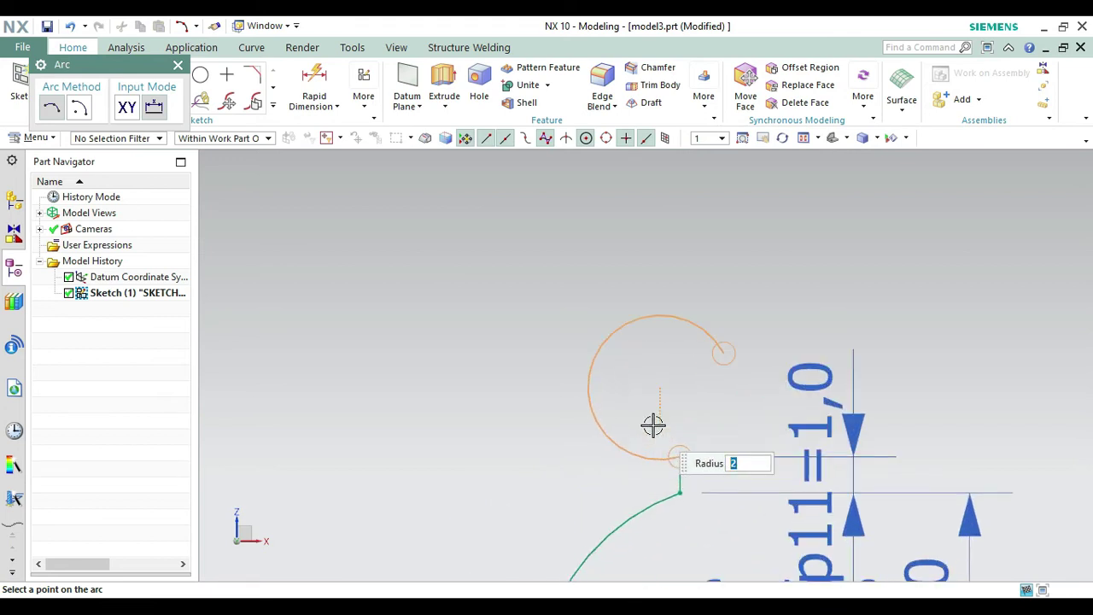
left_click(675, 429)
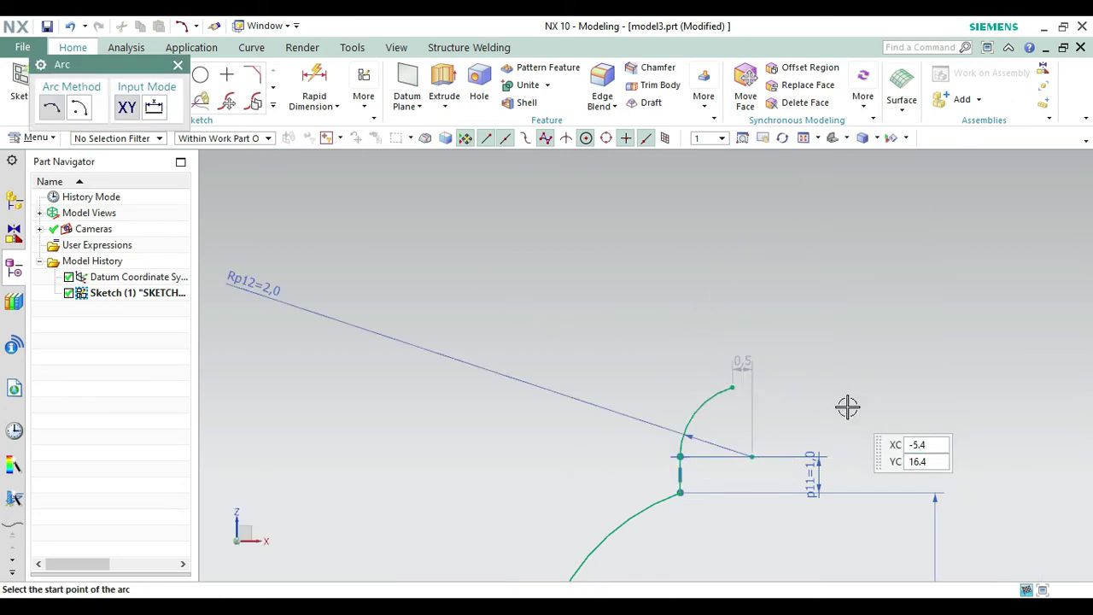
Dimension the vertical distance between the 2 mm radius arc's endpoints with the Inferred method and set it to 2 mm
scroll(849, 407, "down", 2)
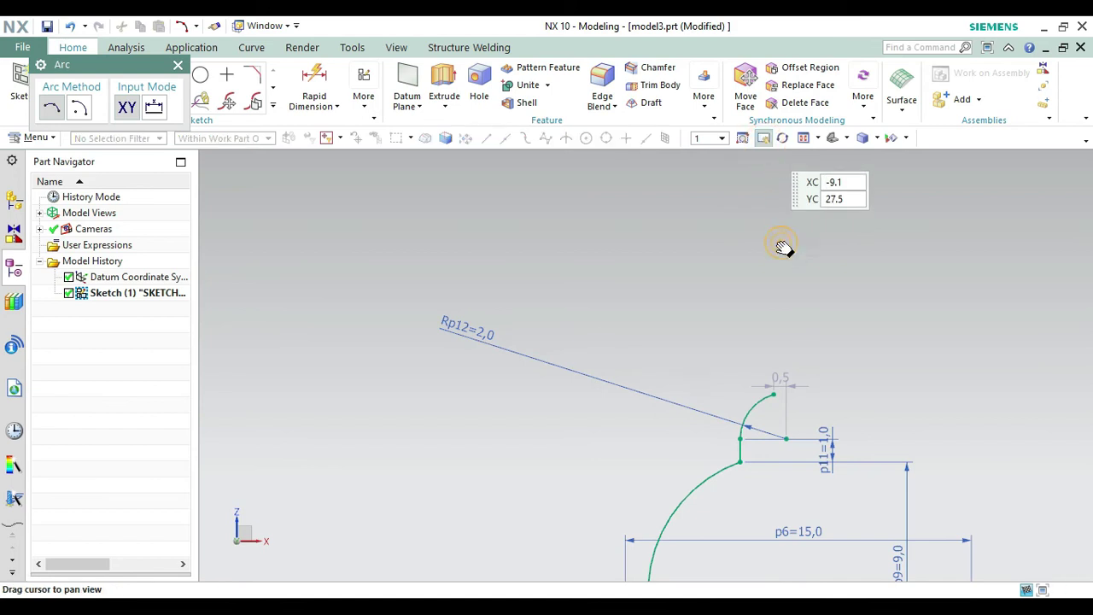
middle_click_drag(783, 247, 603, 84, "shift")
middle_click_drag(859, 520, 842, 467, "shift")
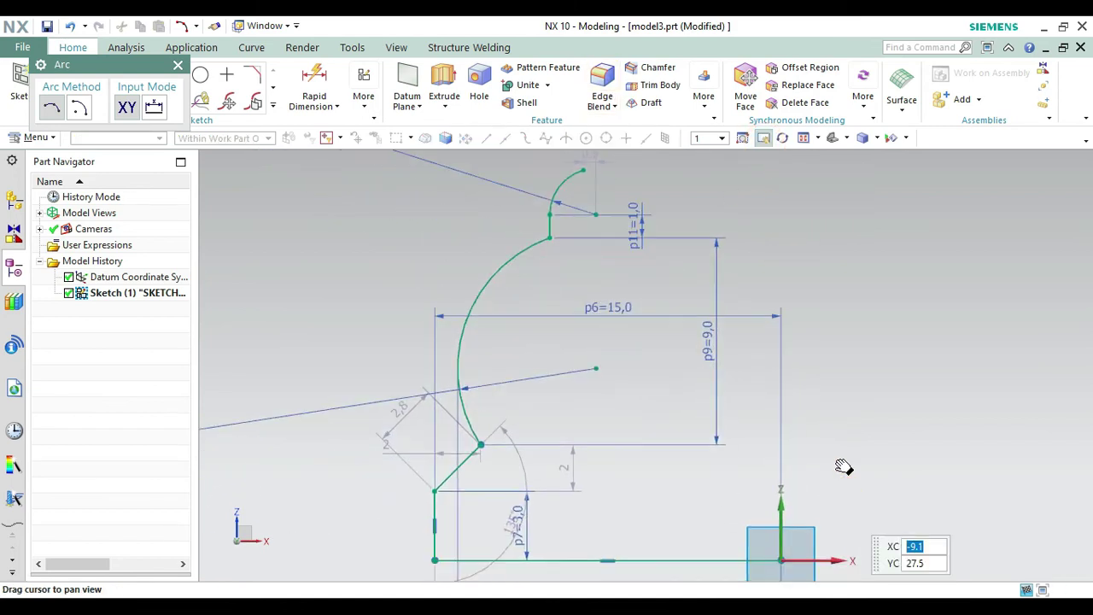
key("Escape")
left_click(329, 86)
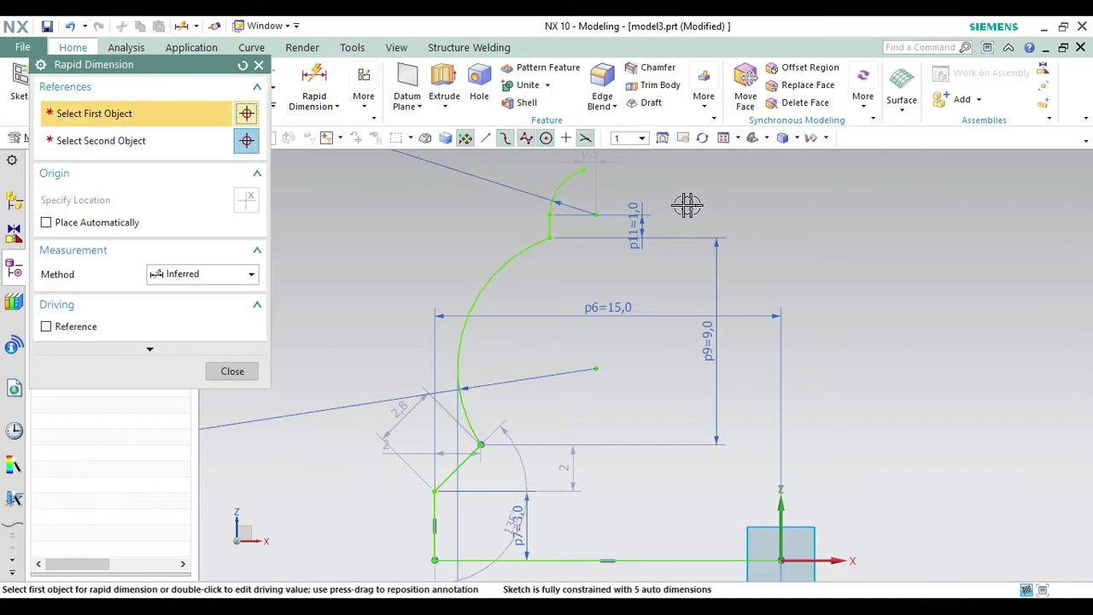
left_click(581, 171)
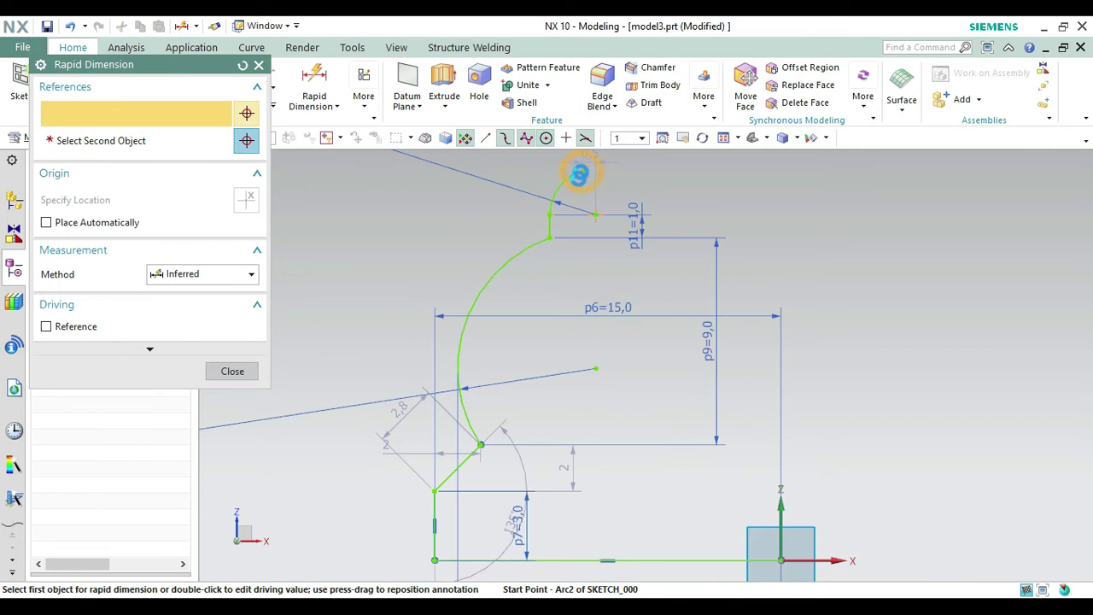
left_click(549, 214)
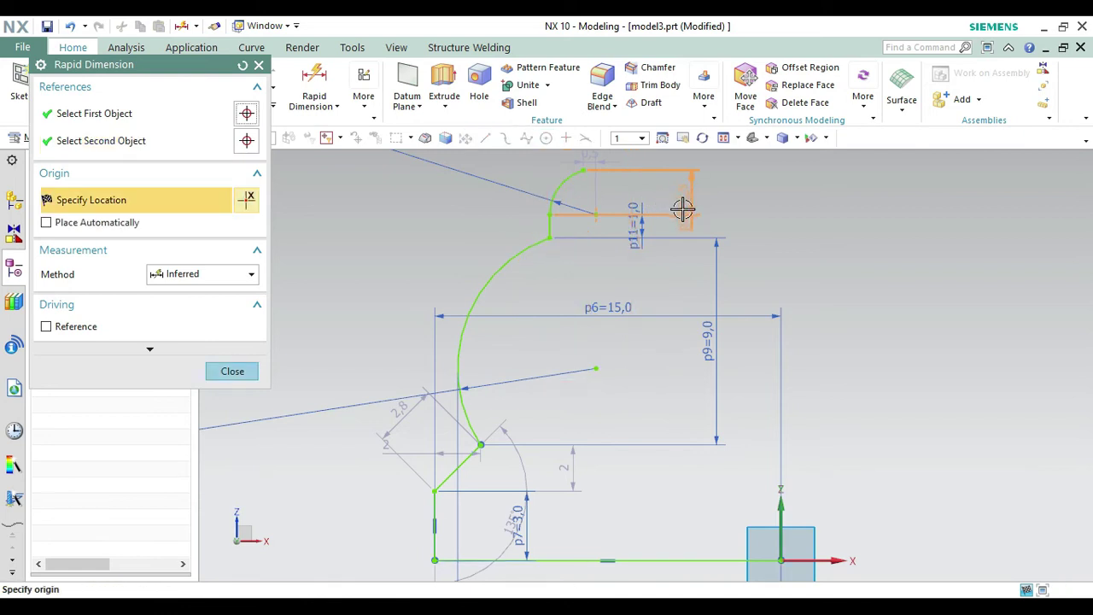
left_click(699, 197)
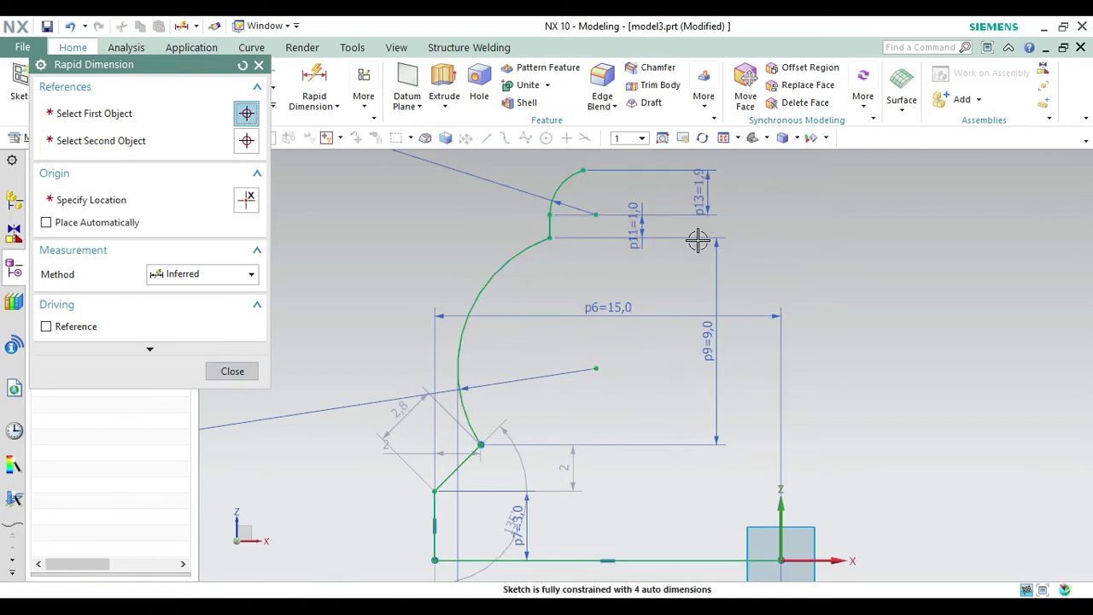
type("2")
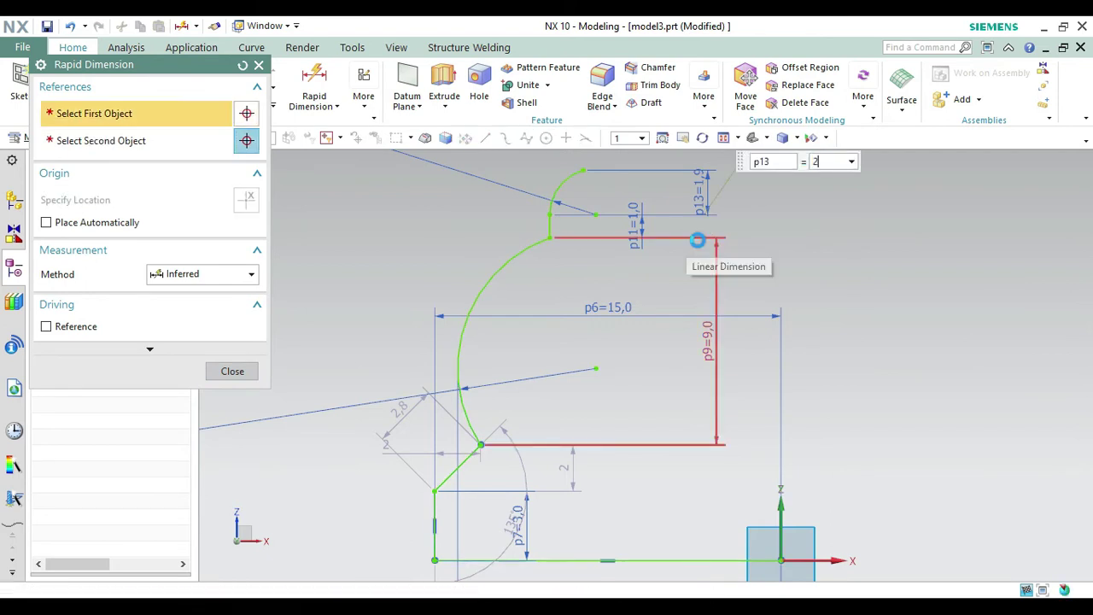
key("Return")
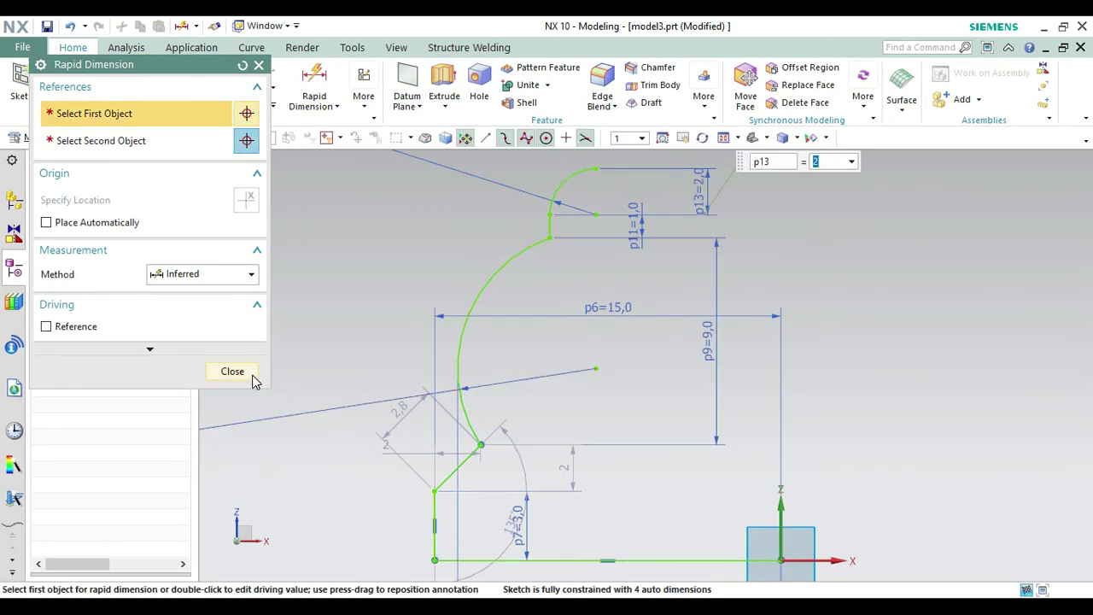
Dimension the horizontal distance from the 2 mm radius arc's upper endpoint to the sketch origin
left_click(597, 170)
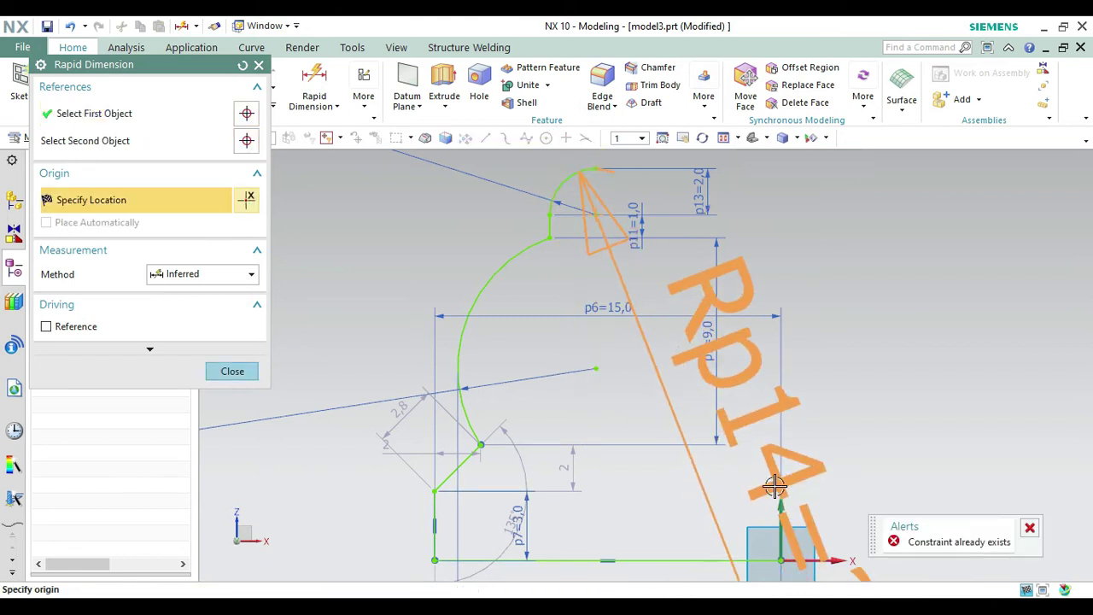
left_click(780, 559)
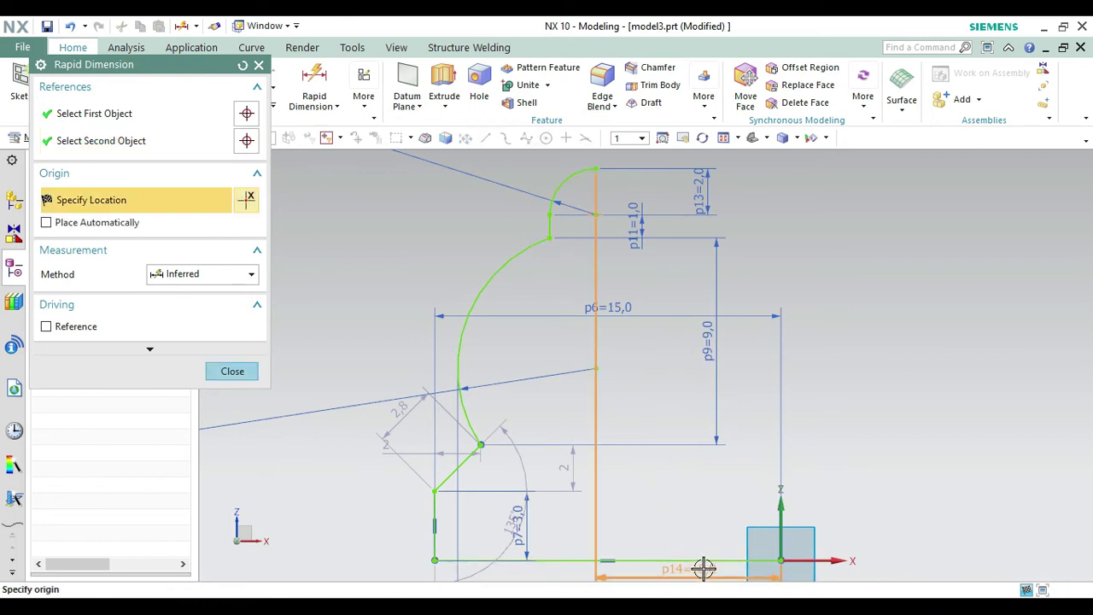
left_click(703, 568)
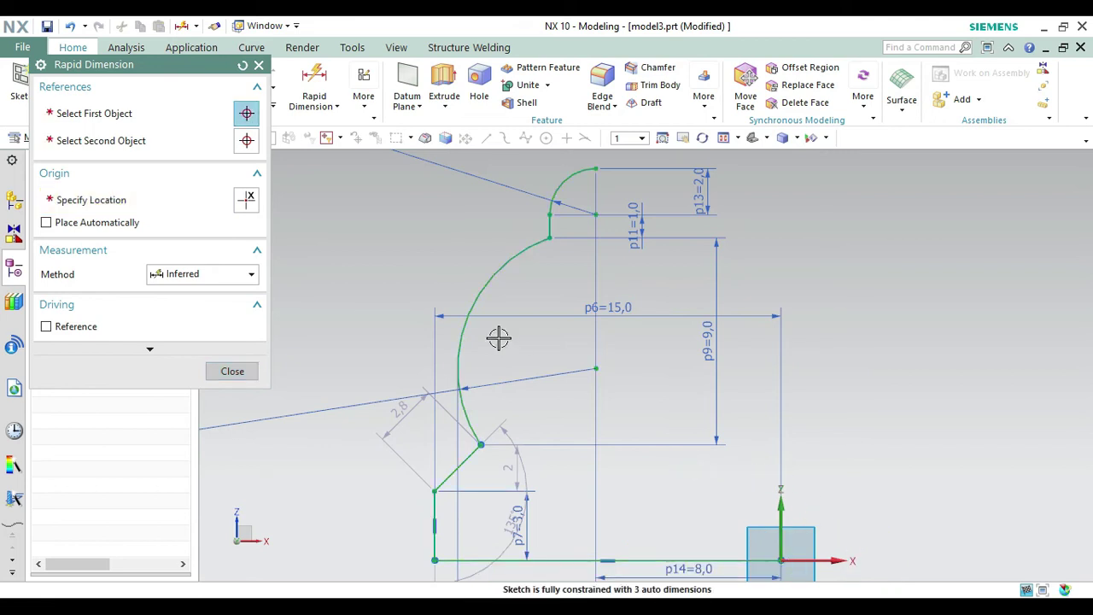
key("Escape")
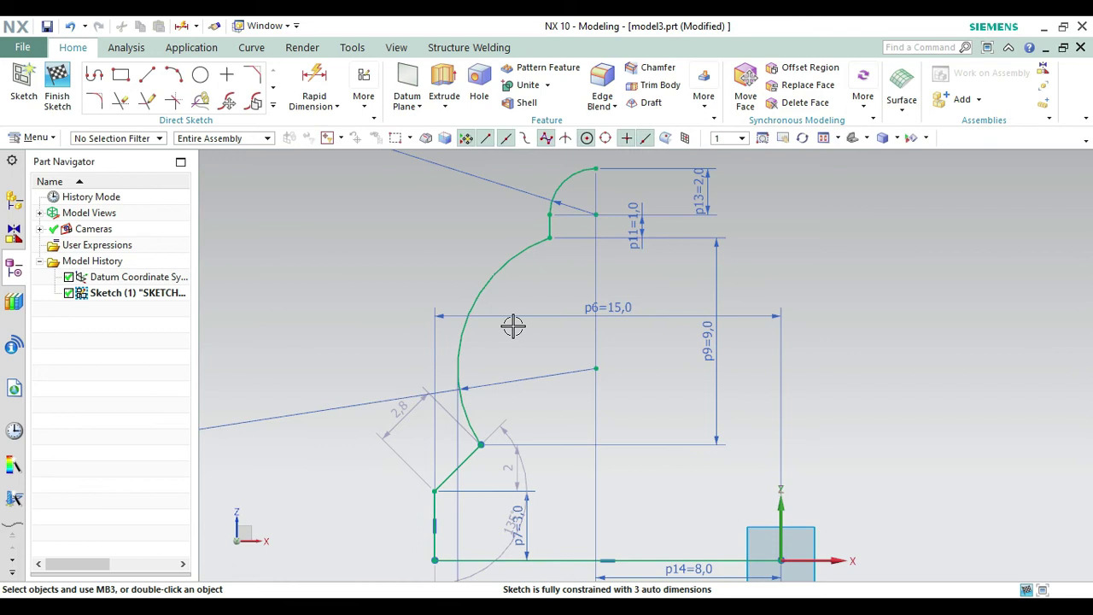
scroll(812, 256, "down", 3)
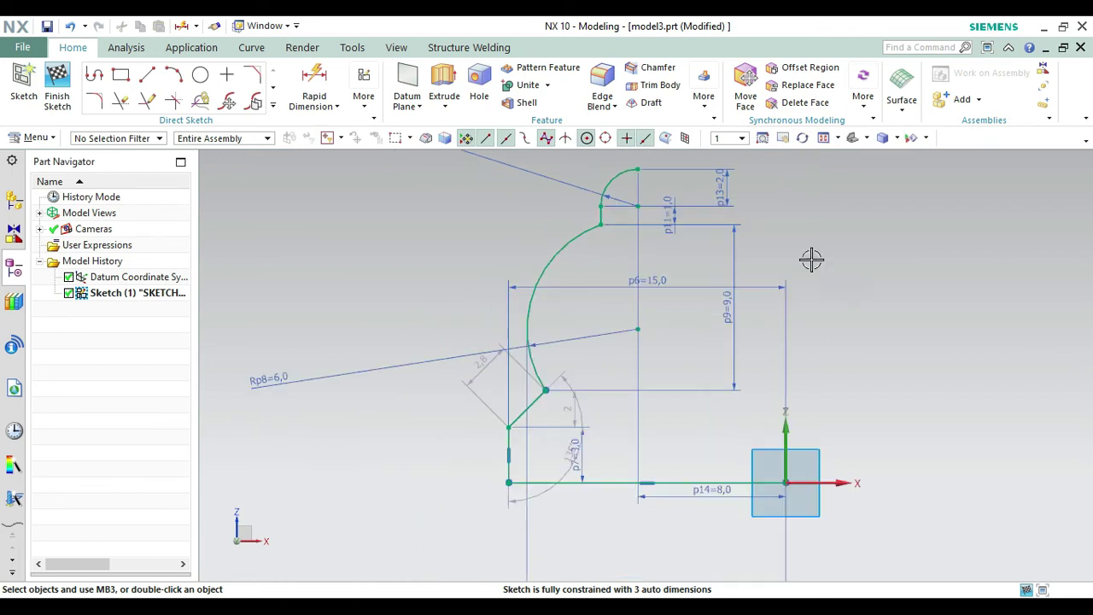
left_click(783, 138)
left_click_drag(786, 171, 672, 351)
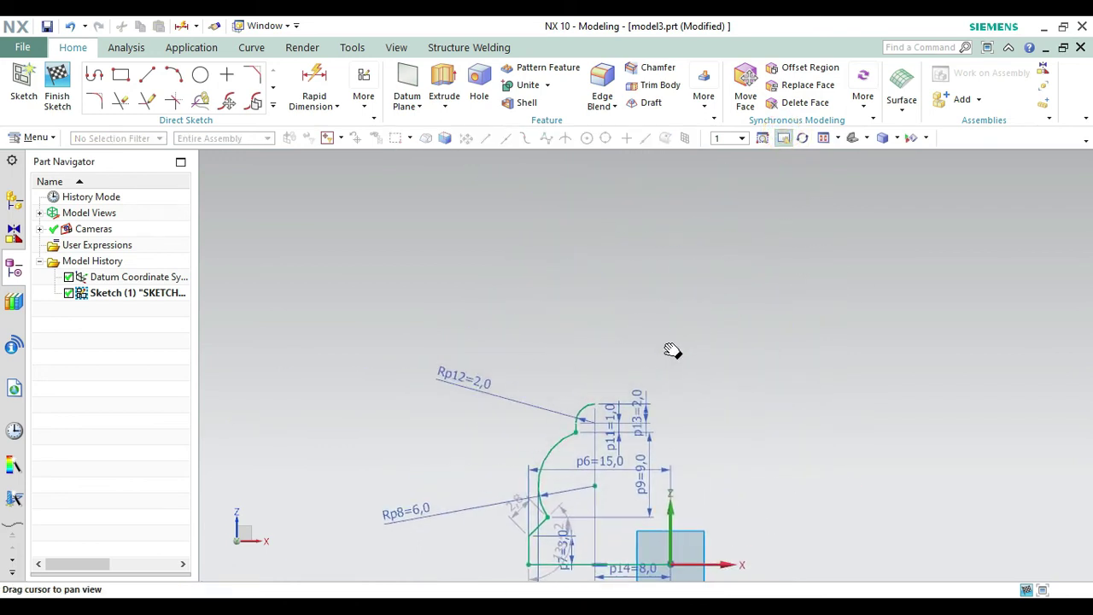
key("Escape")
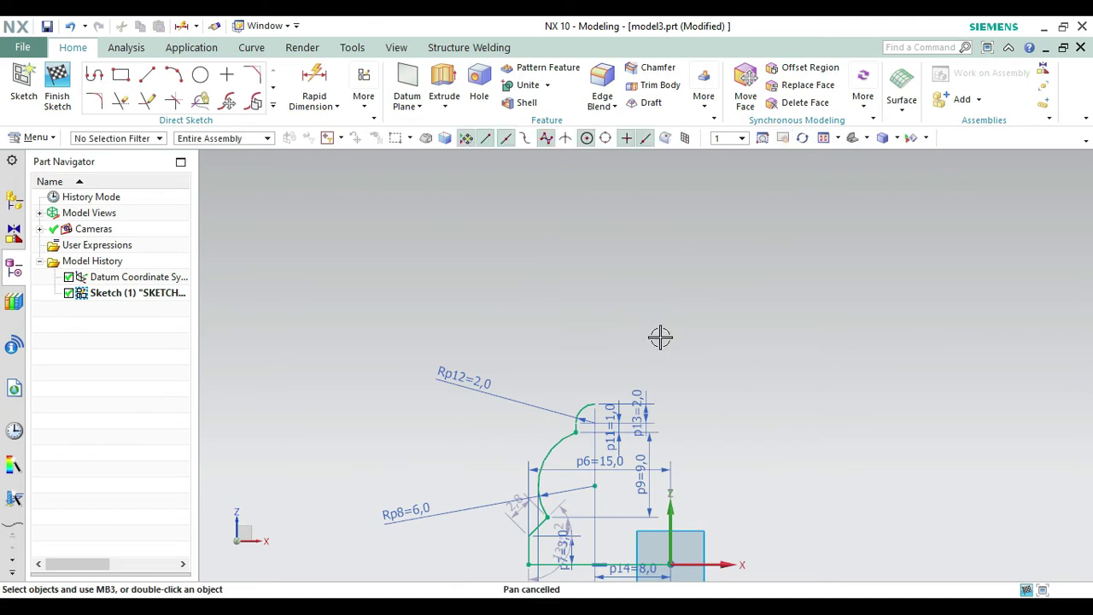
left_click(174, 75)
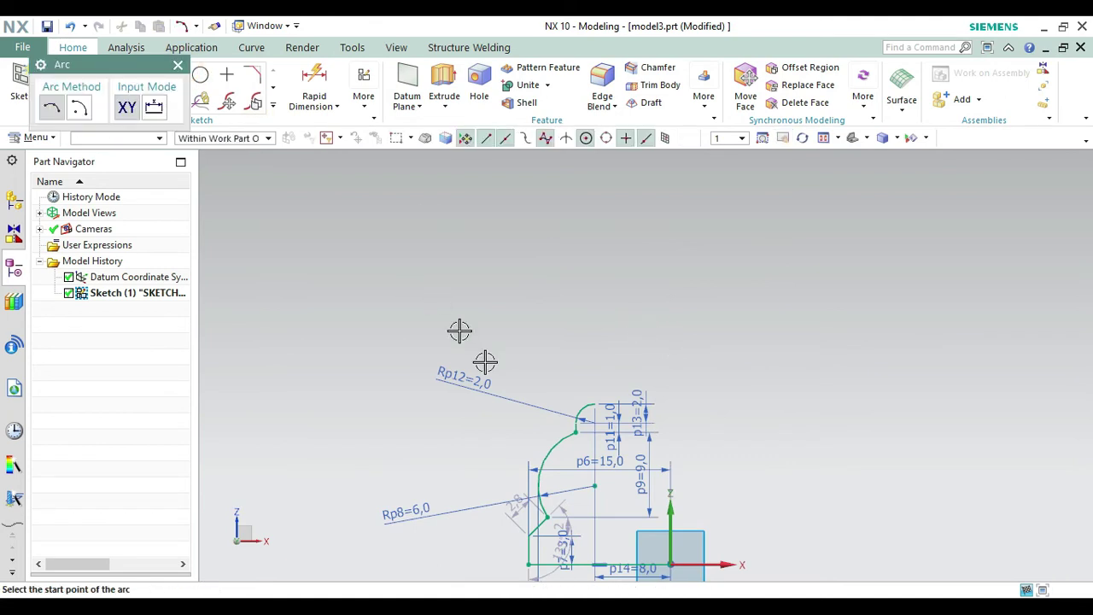
left_click(596, 404)
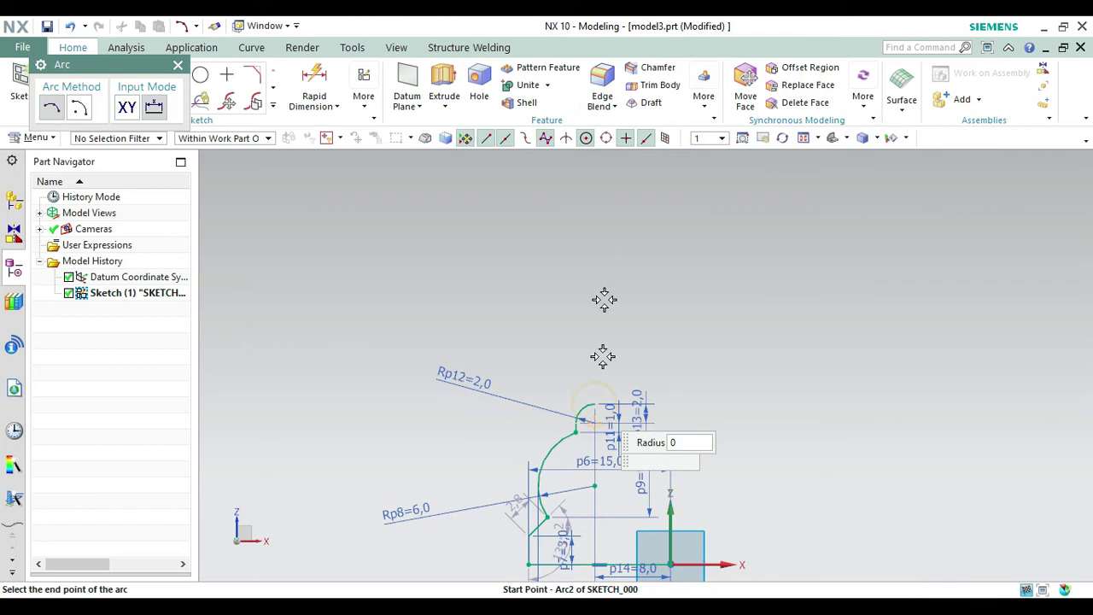
left_click(606, 174)
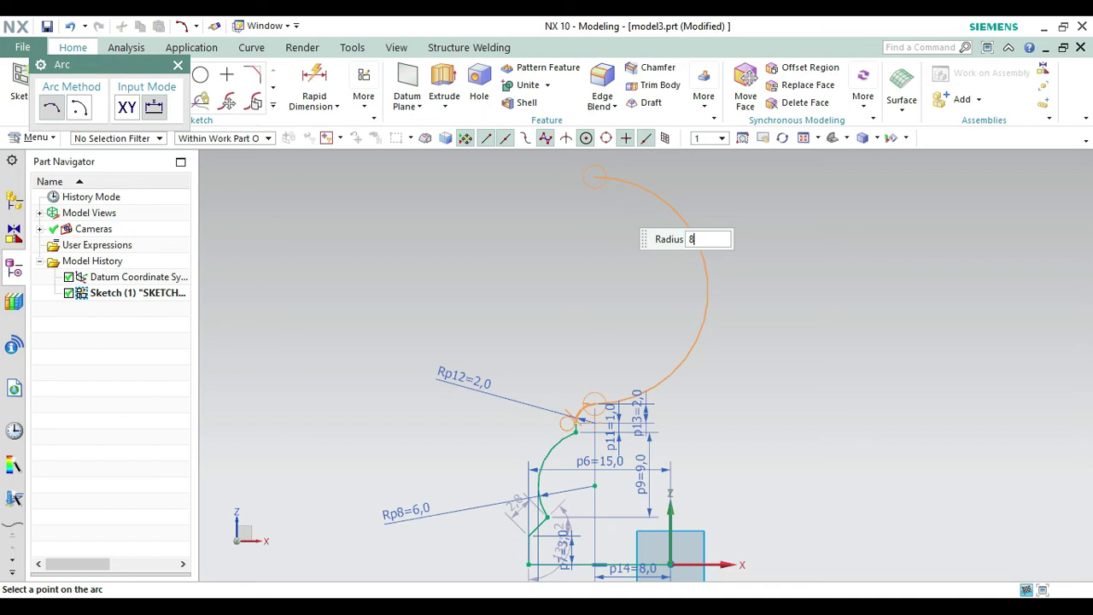
key("Return")
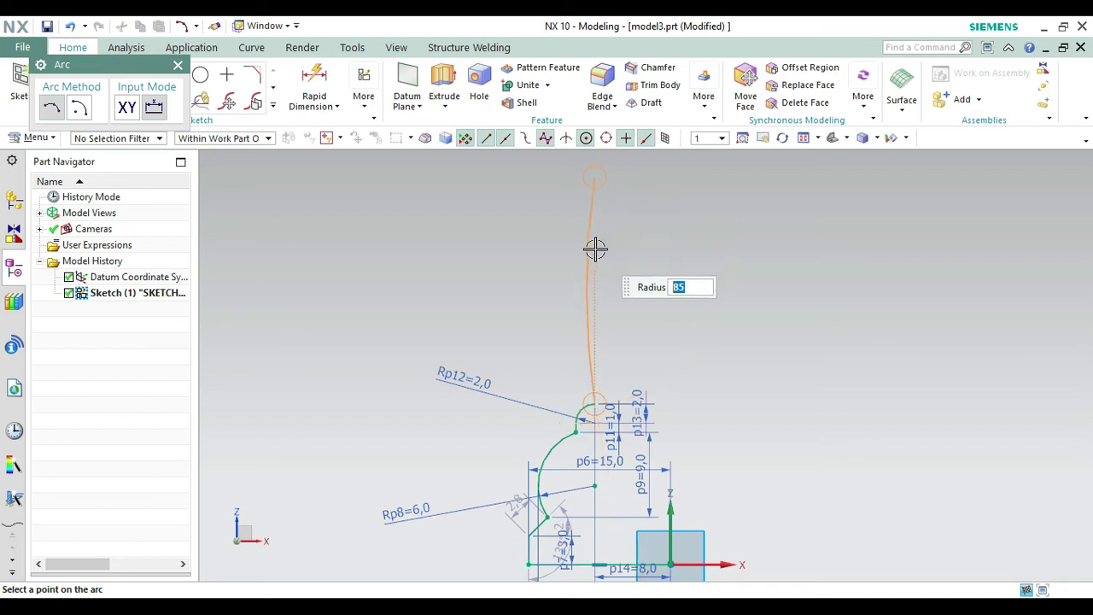
key("ctrl+z")
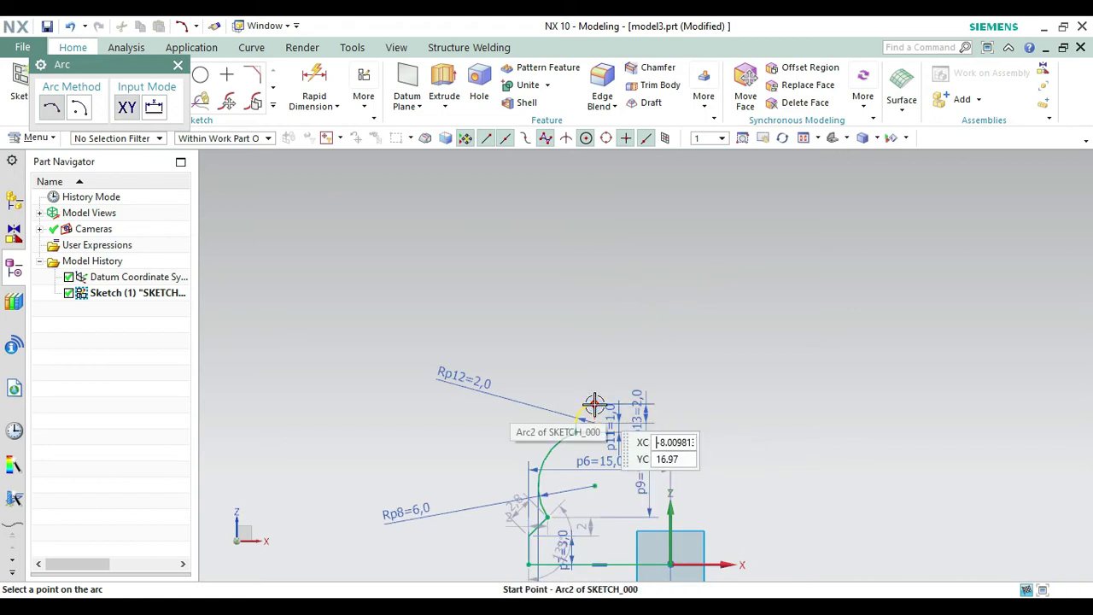
Draw a three-point arc of 85 mm radius, about 22.8 mm tall, upward from the small arc's upper endpoint, bulging toward positive X
left_click(595, 405)
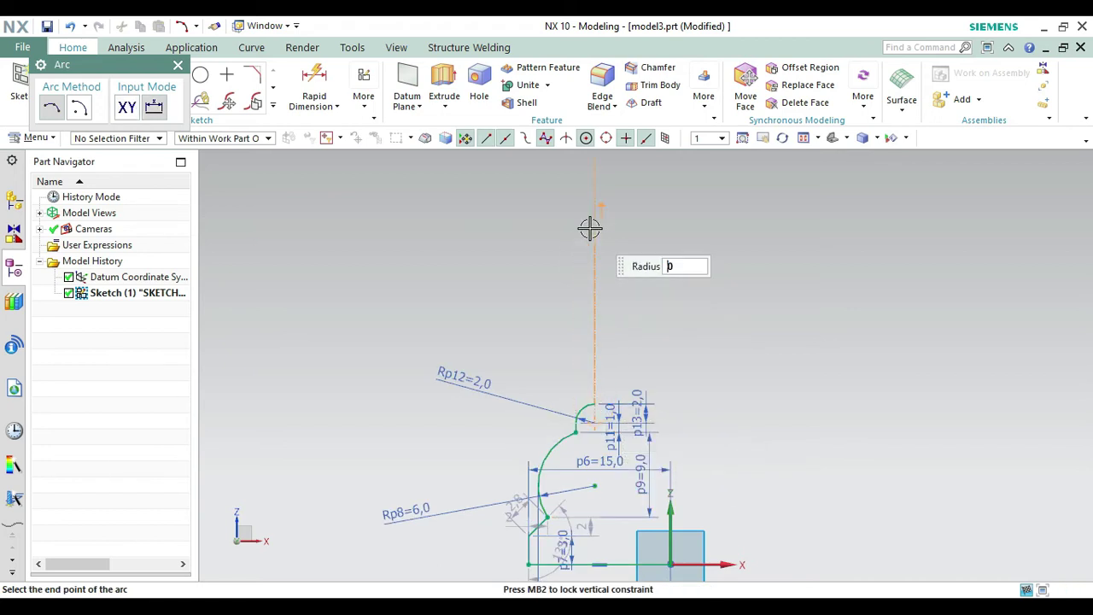
left_click(610, 188)
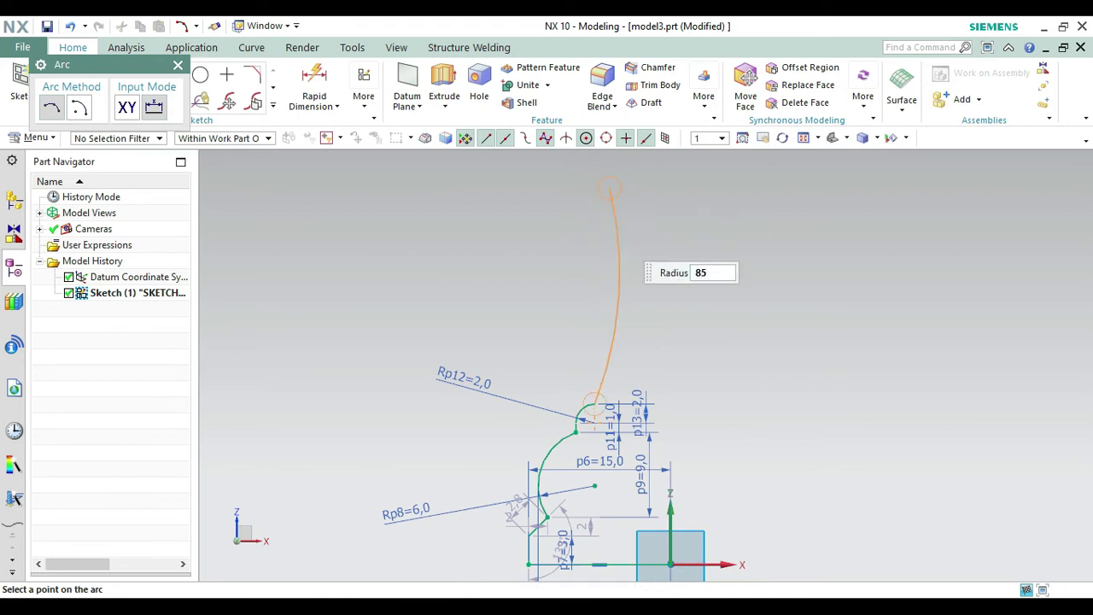
key("Return")
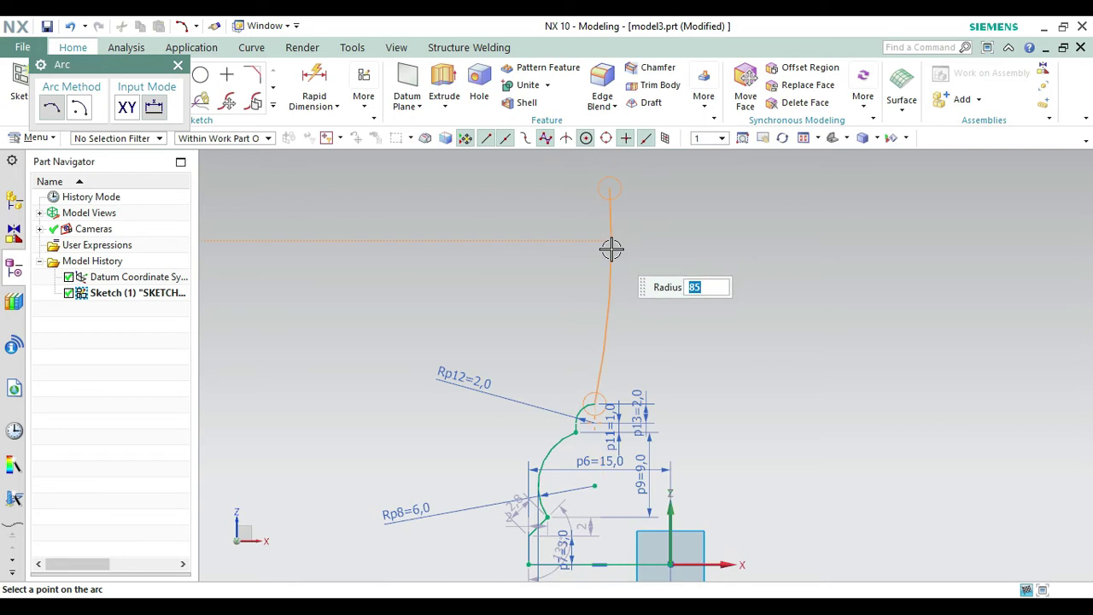
left_click(611, 248)
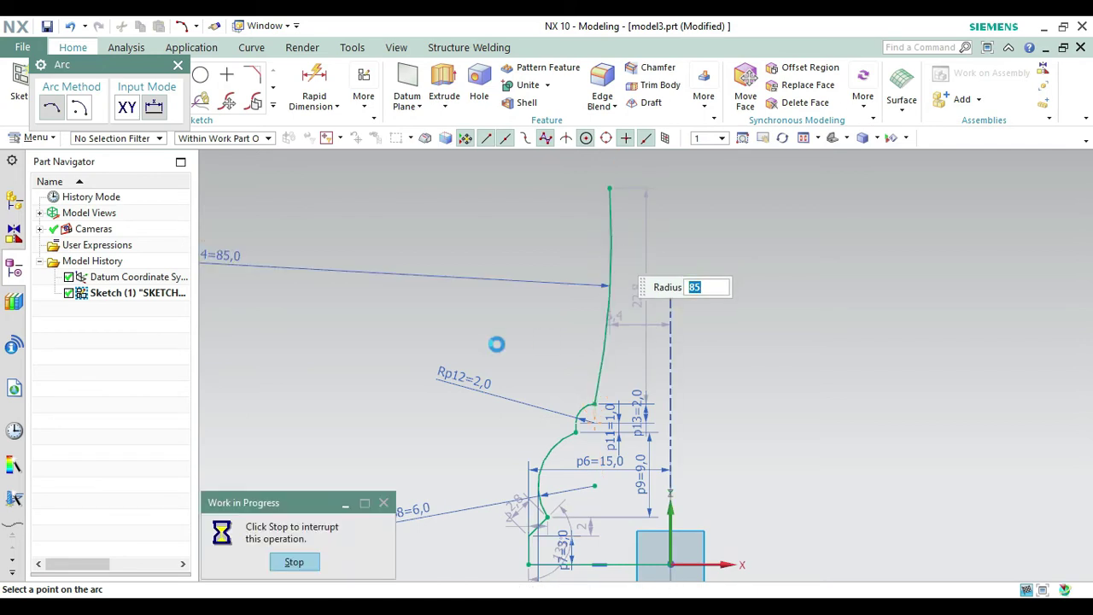
Dimension the vertical distance between the 85 mm radius arc's endpoints with the Inferred method and set it to 44 mm
left_click(314, 87)
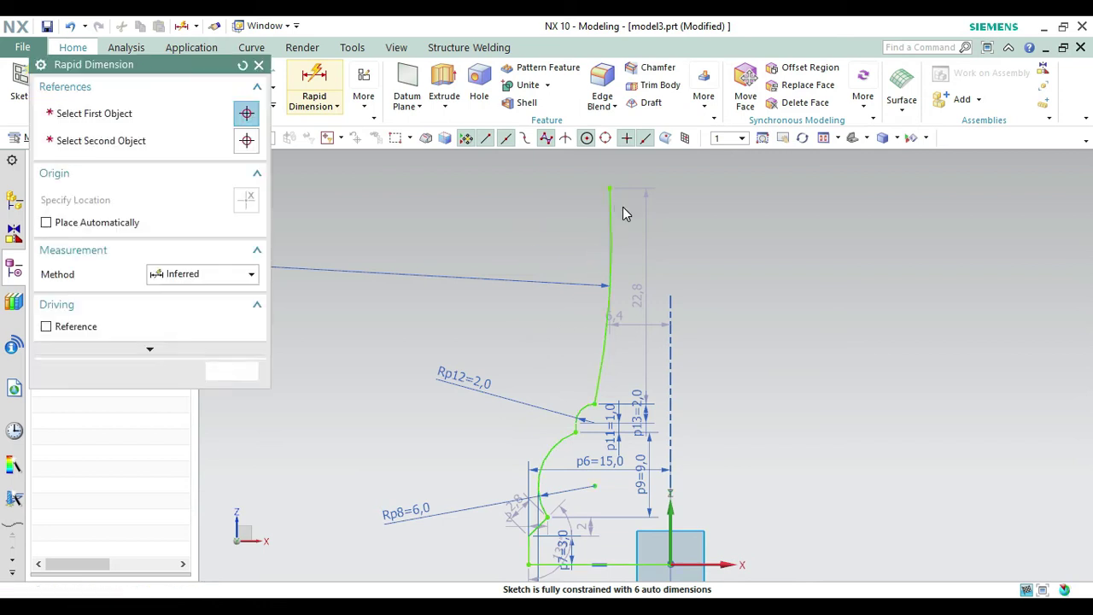
left_click(610, 185)
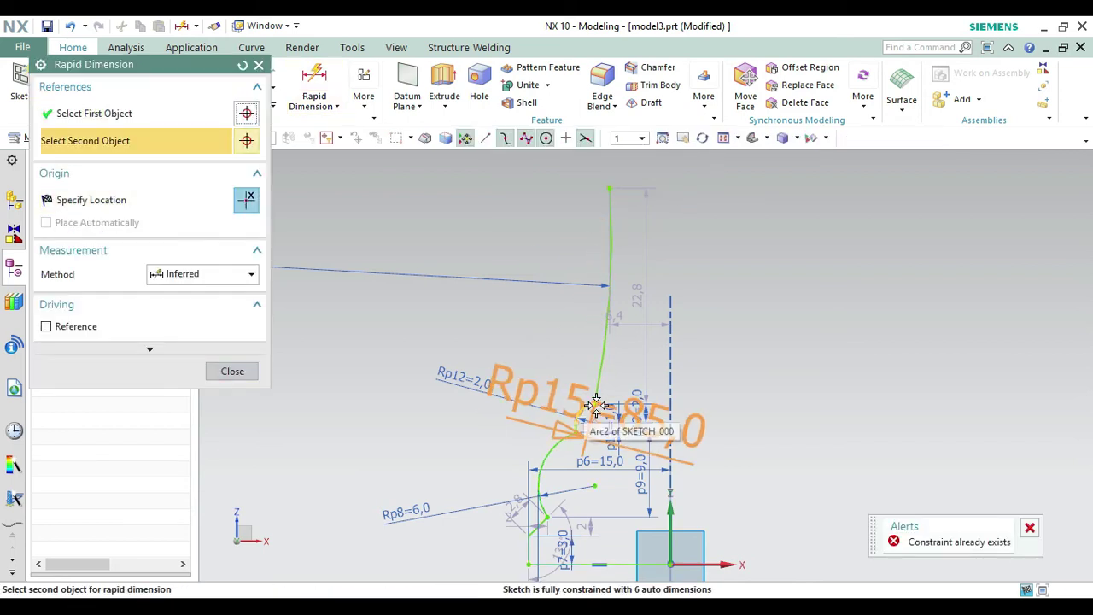
left_click(597, 402)
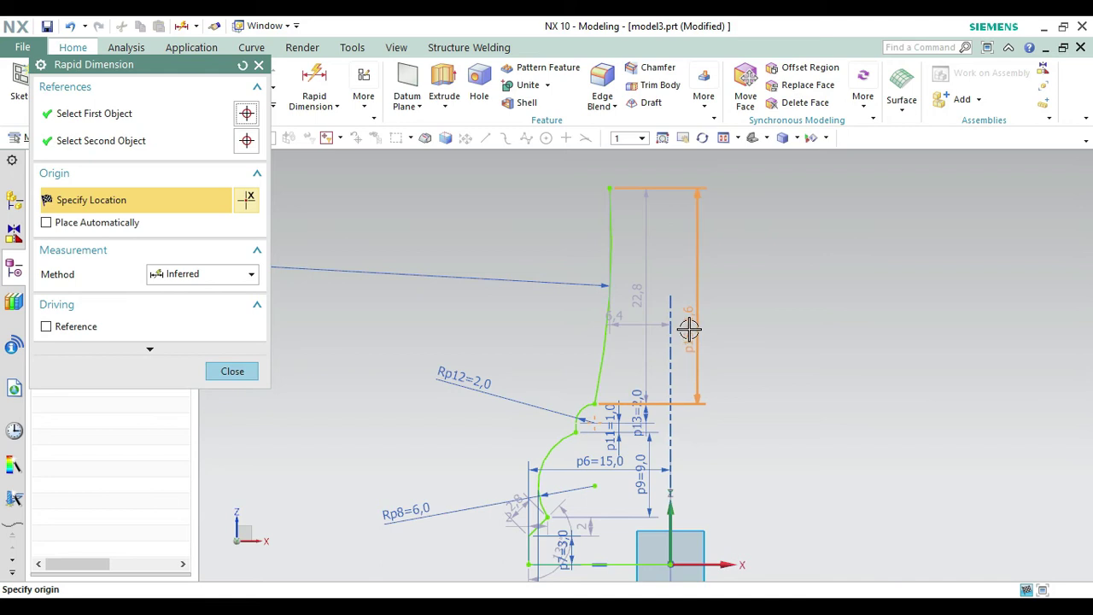
left_click(688, 309)
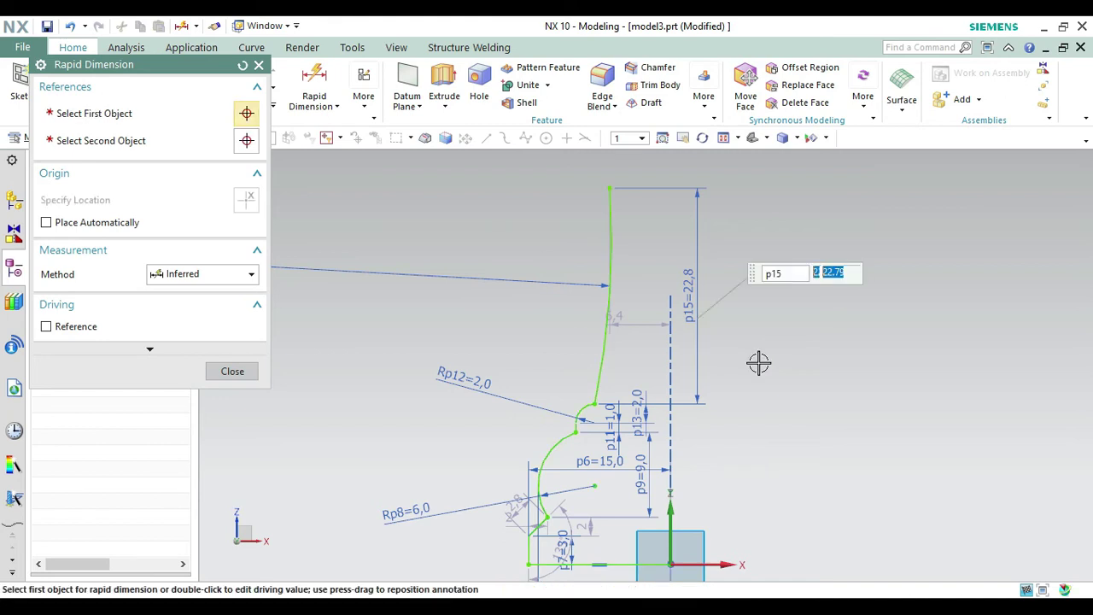
type("44.0")
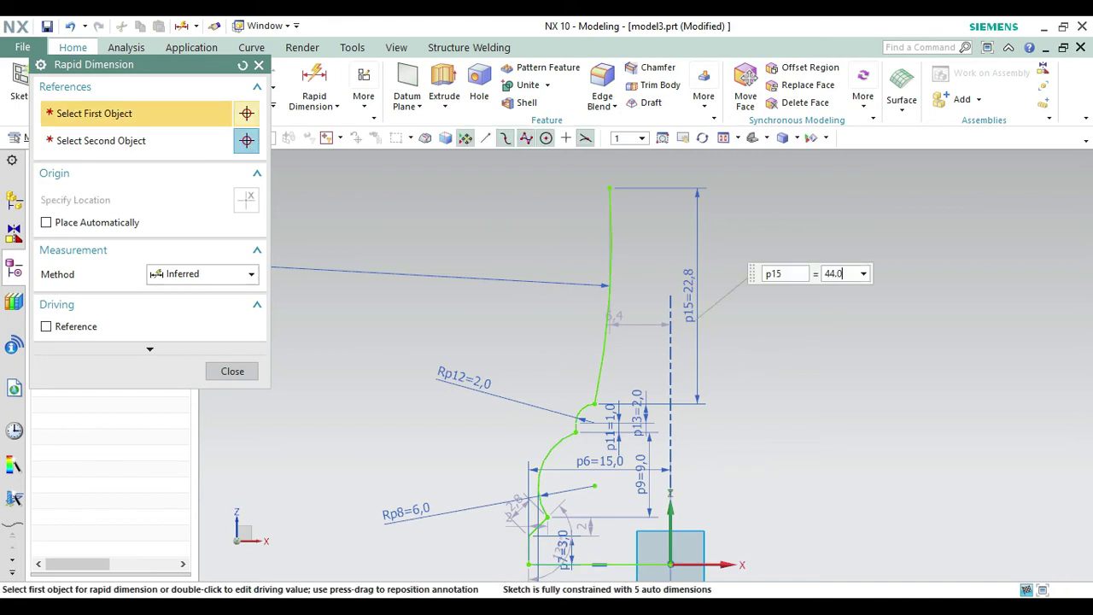
type("2")
key("Return")
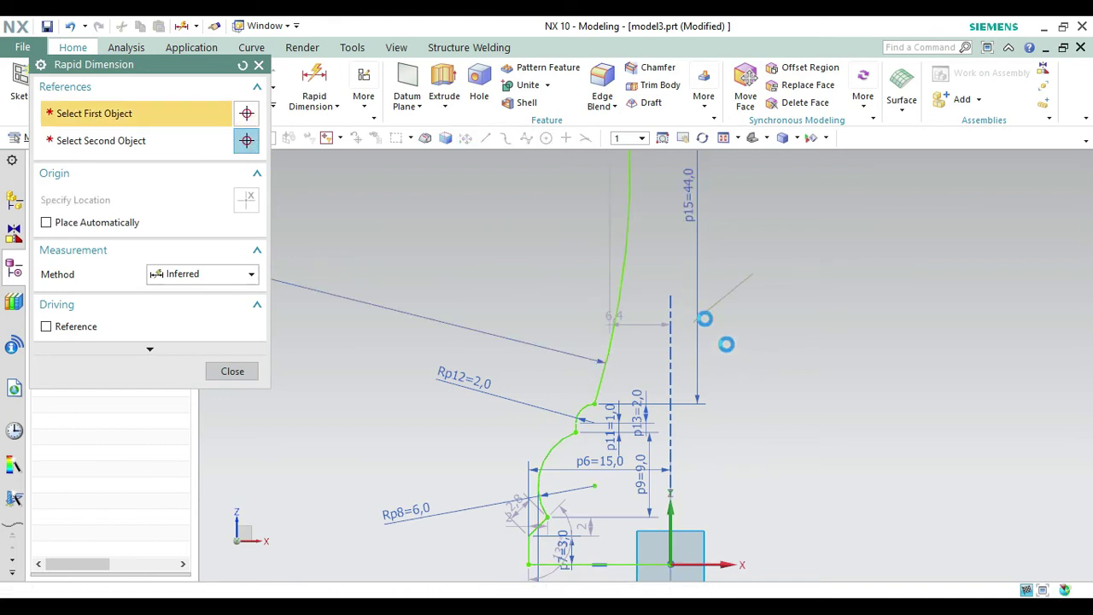
left_click(233, 370)
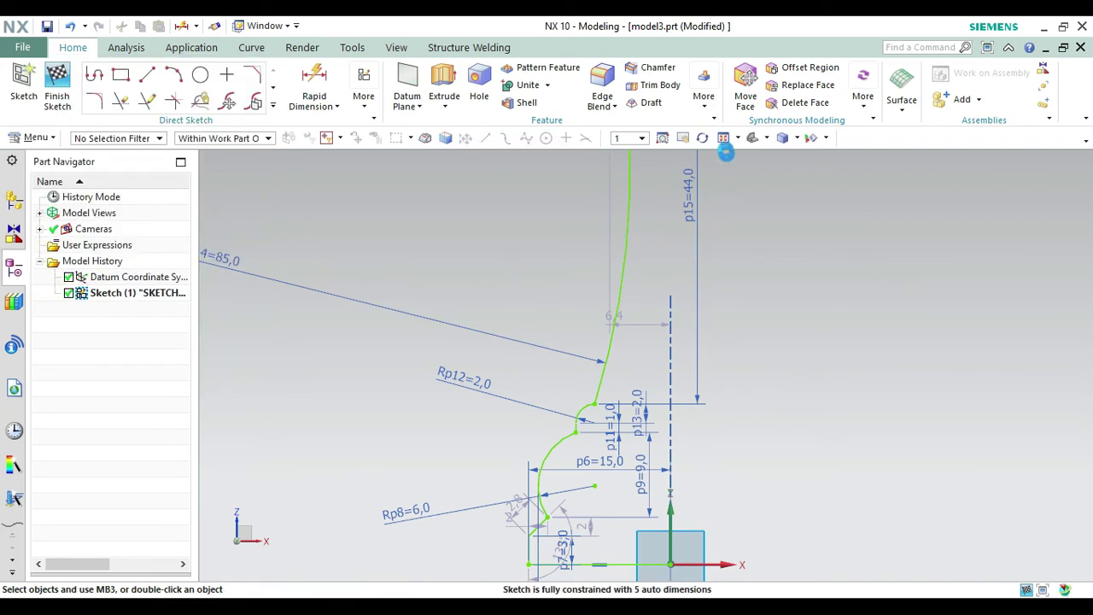
Dimension the horizontal distance from the 85 mm radius arc's upper endpoint to the sketch origin and set it to 8 mm
left_click(726, 138)
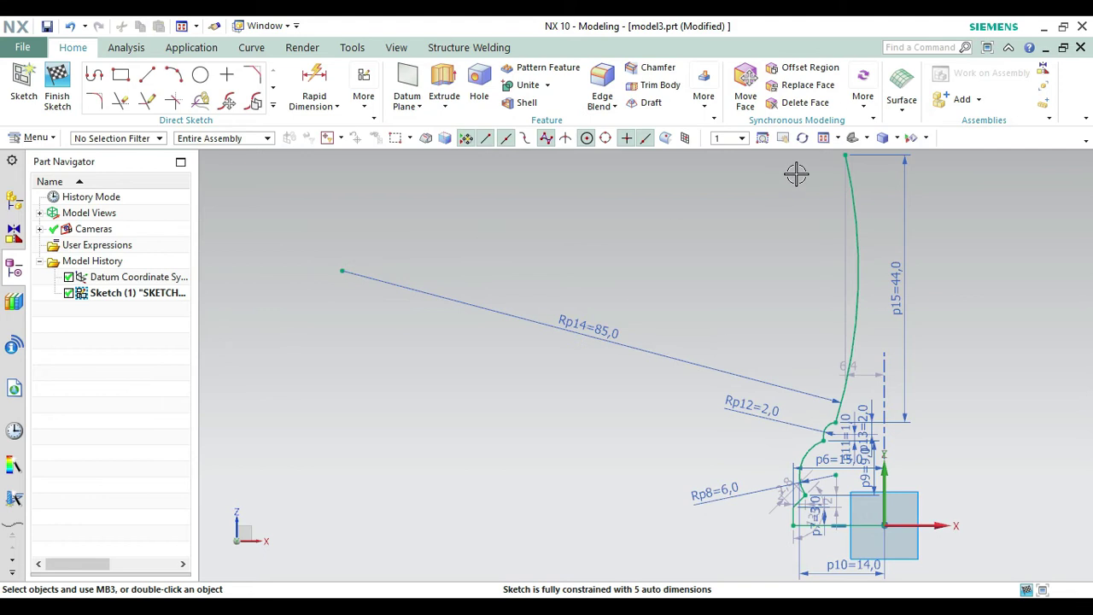
left_click(309, 74)
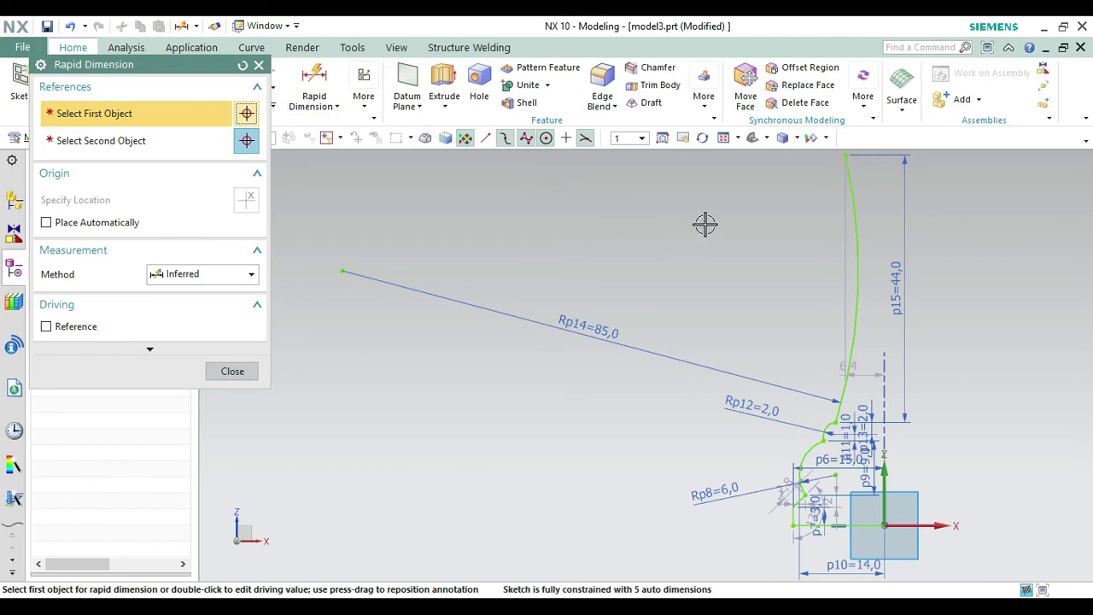
left_click(846, 154)
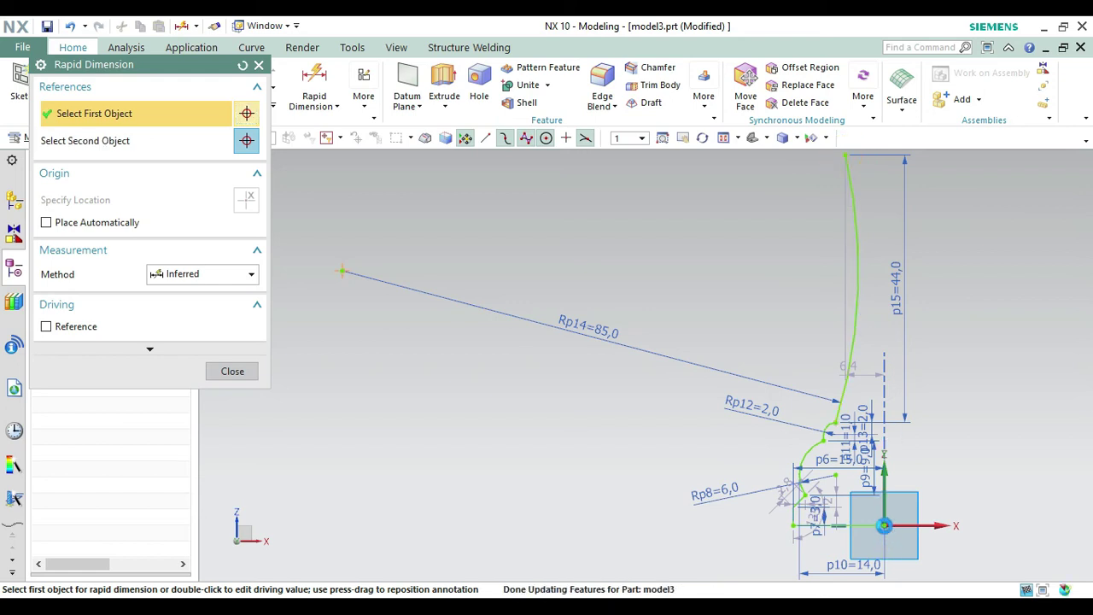
left_click(884, 525)
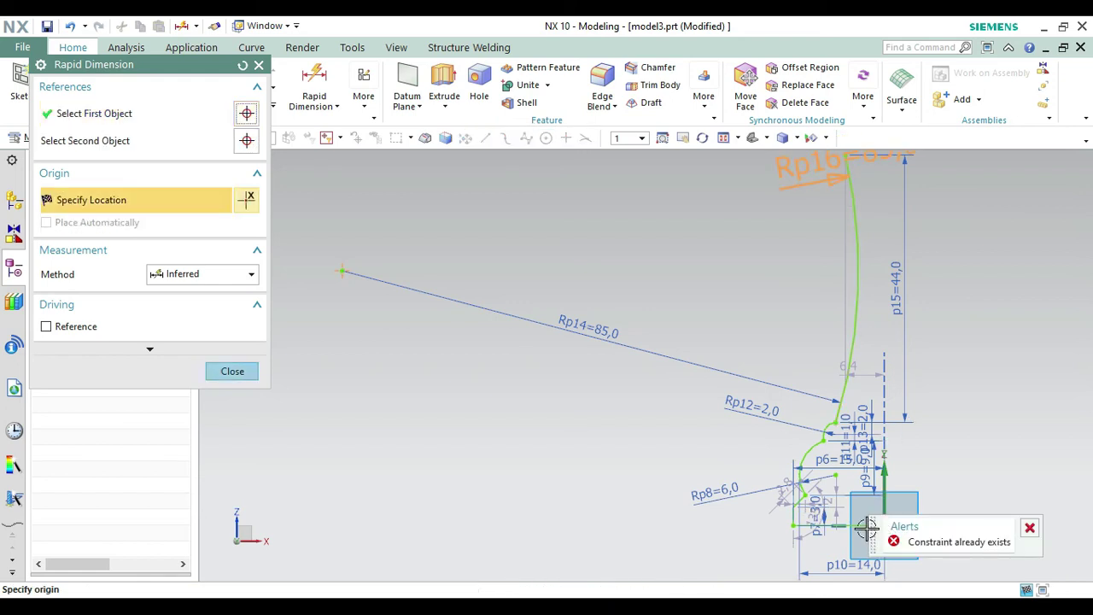
left_click(885, 526)
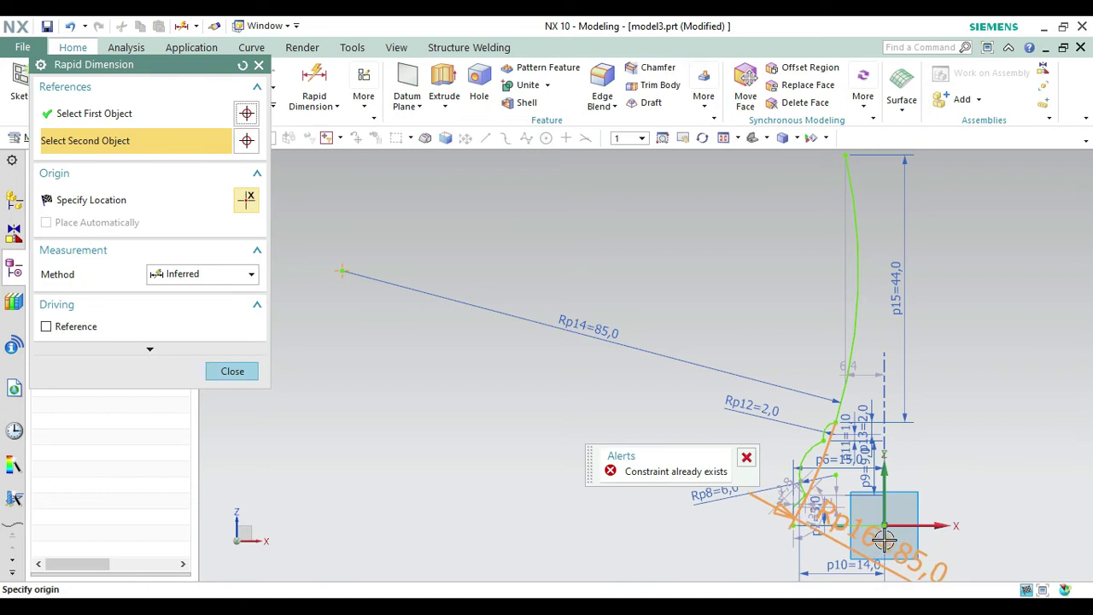
left_click(885, 526)
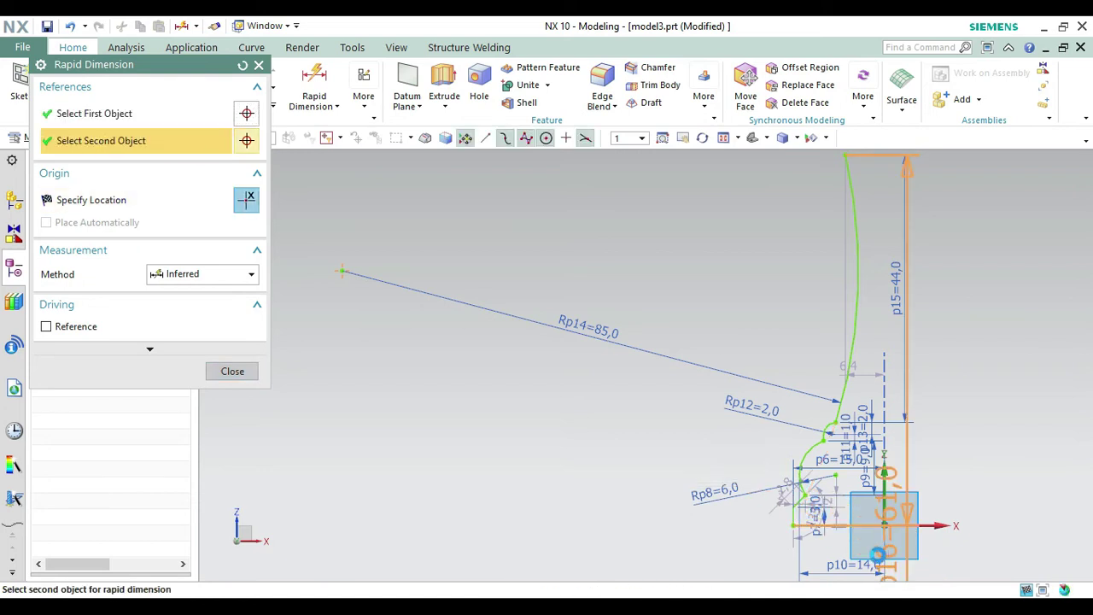
left_click(866, 543)
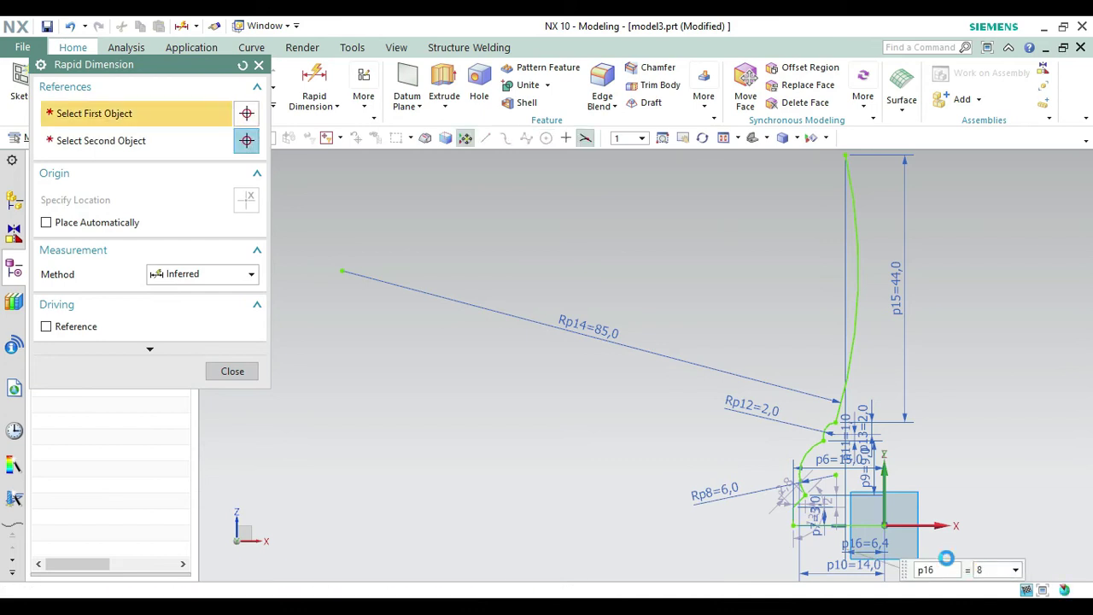
key("Return")
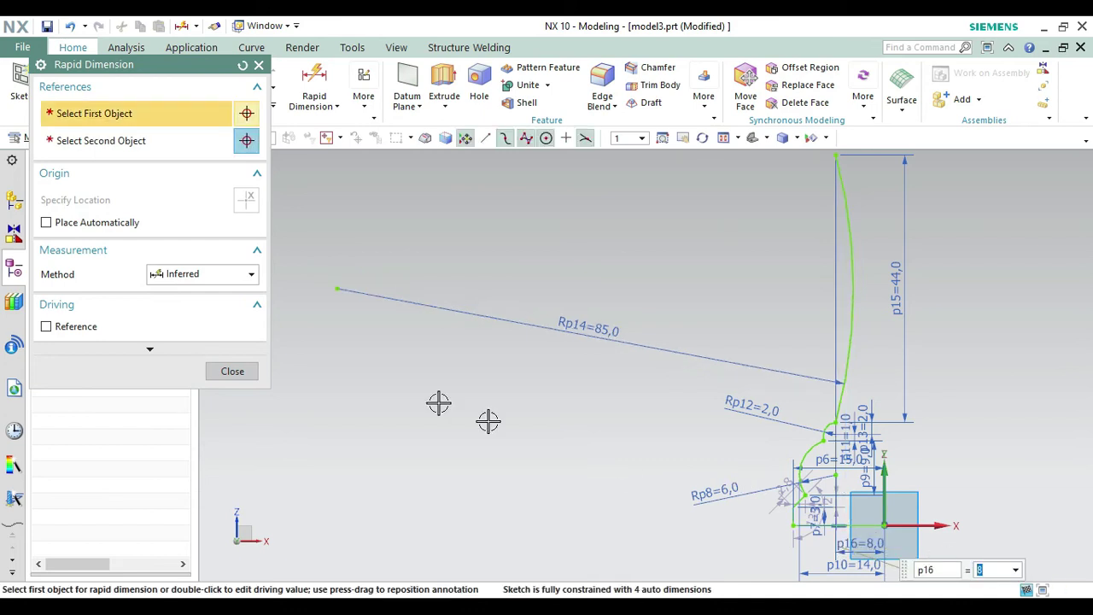
left_click(233, 371)
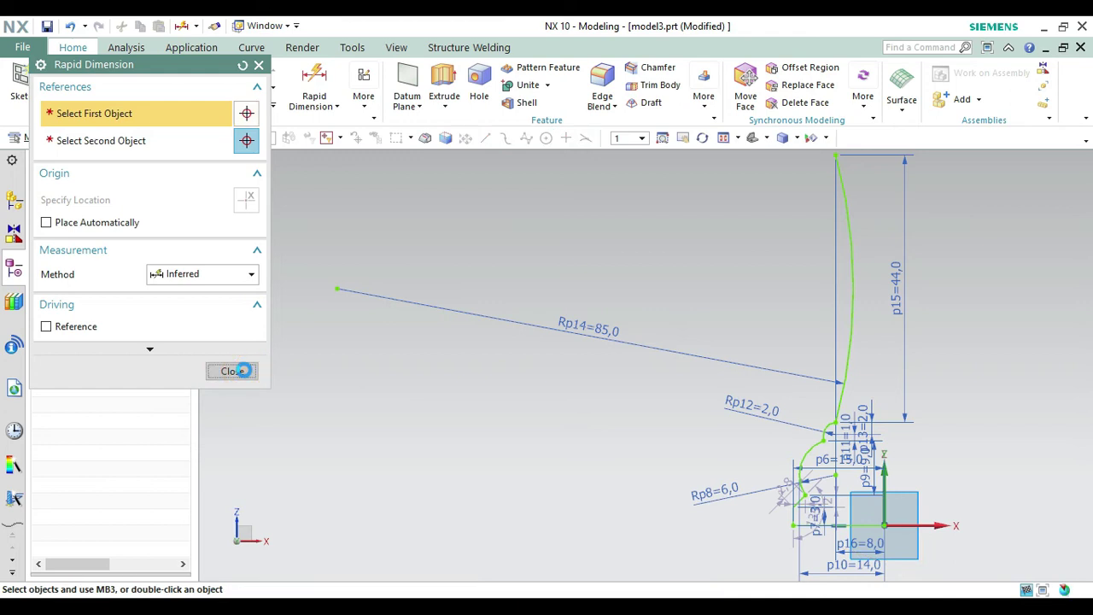
Draw a three-point arc of about 6.1 mm radius upward from the 85 mm radius arc's upper endpoint, bulging toward negative X
left_click(684, 137)
left_click(781, 138)
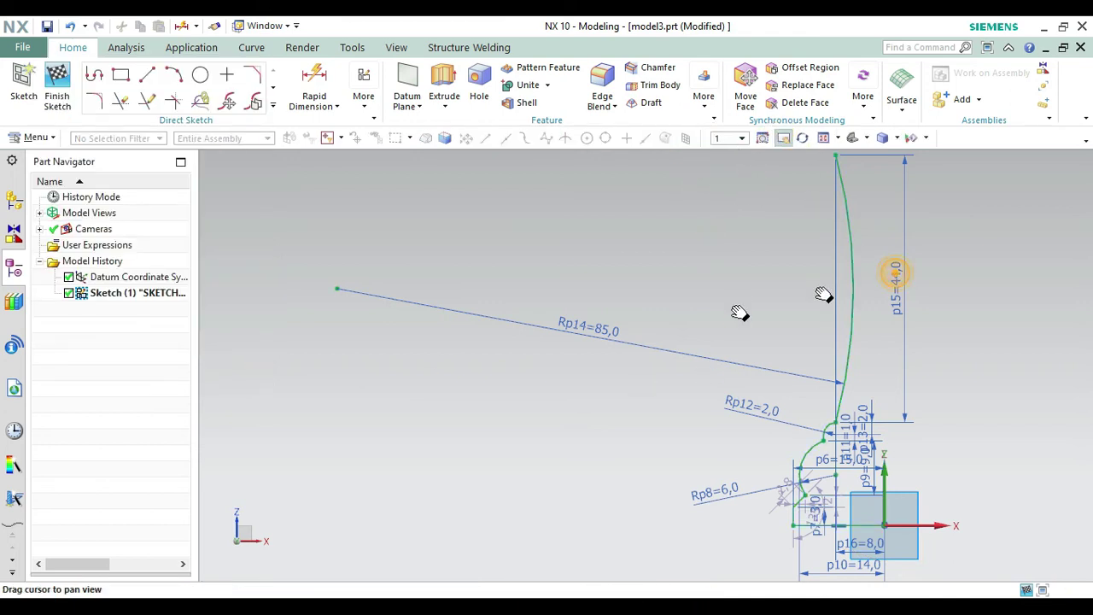
left_click_drag(736, 314, 702, 323)
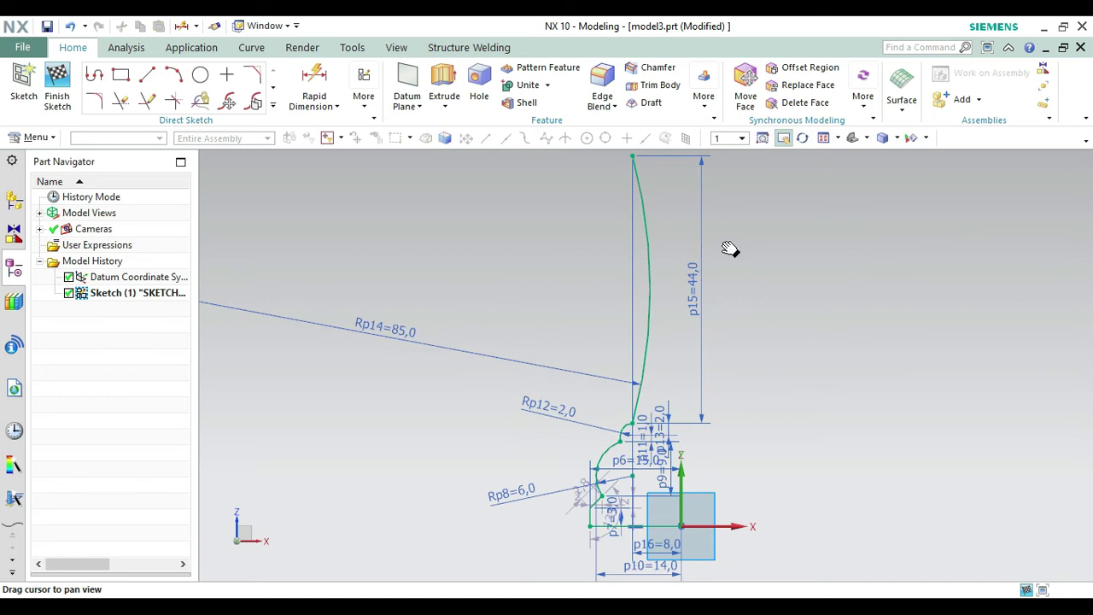
left_click_drag(727, 227, 685, 447)
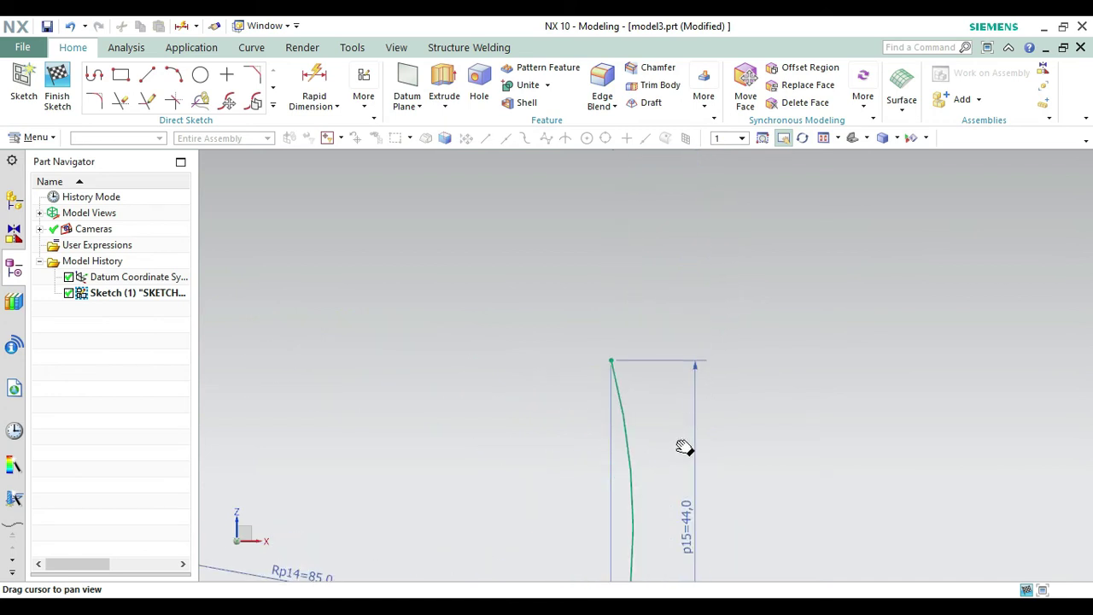
key("Escape")
left_click(170, 79)
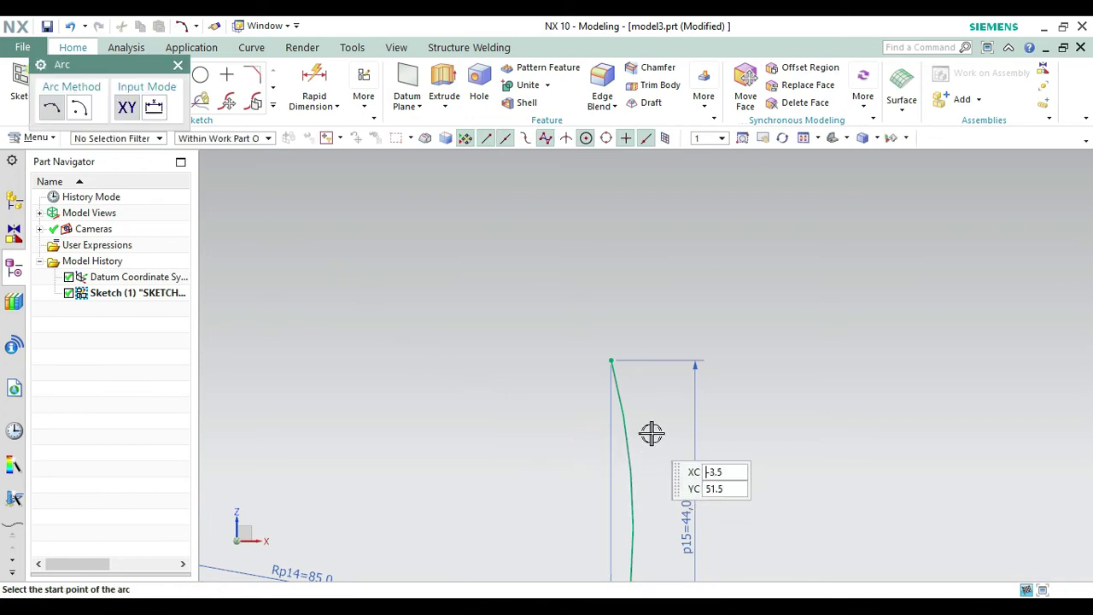
left_click(611, 360)
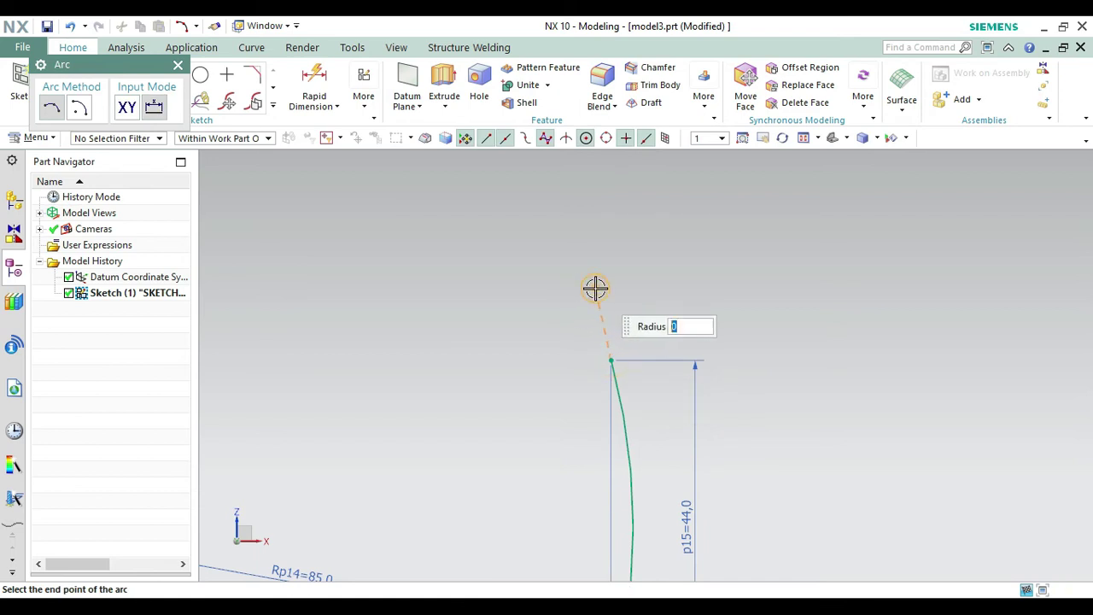
left_click(596, 288)
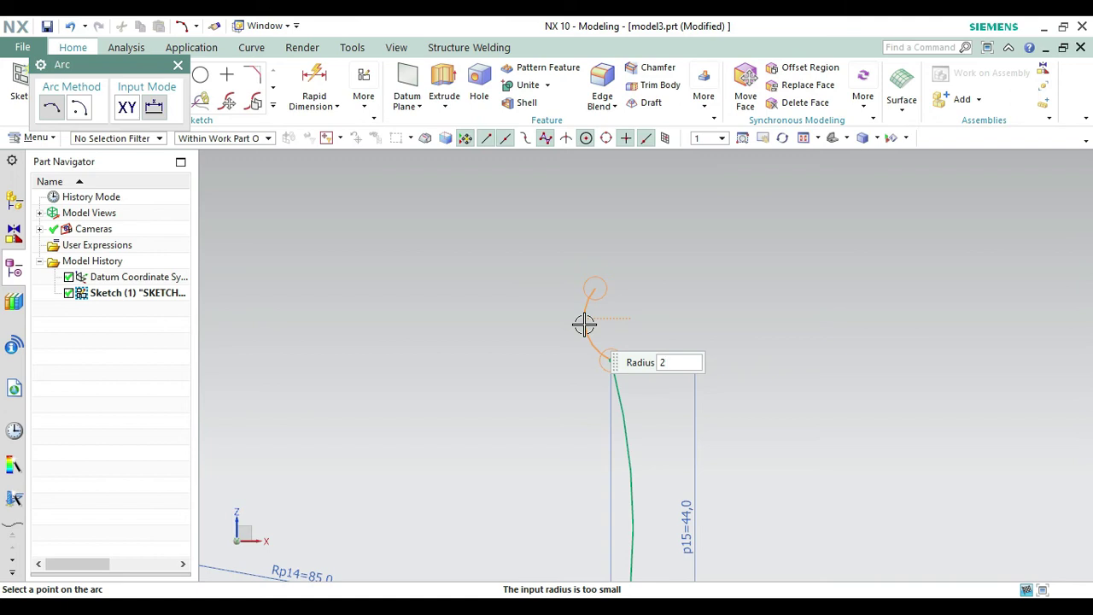
left_click(584, 324)
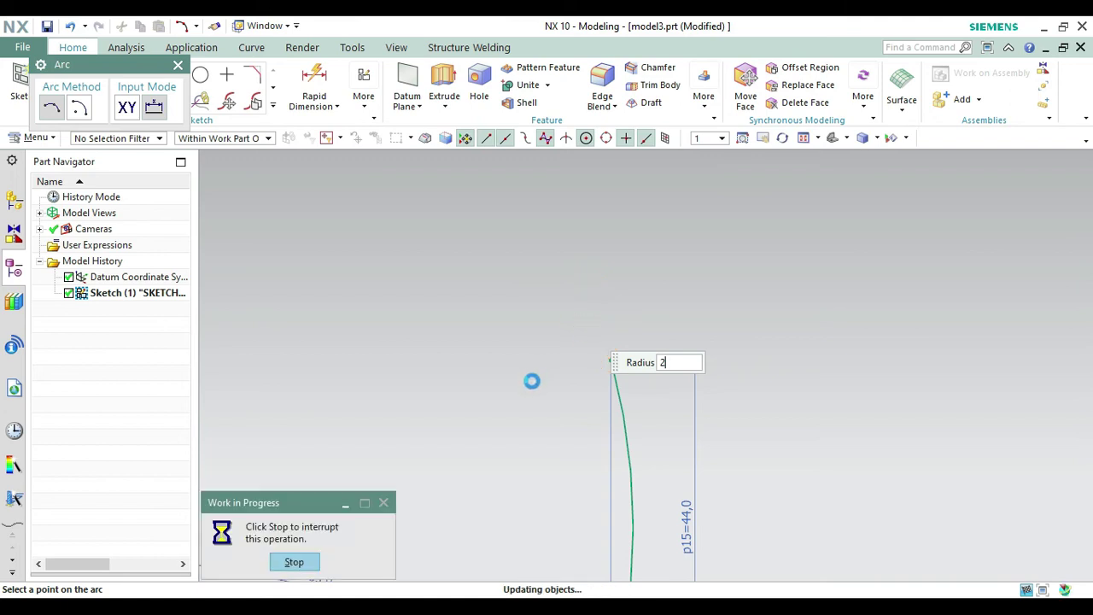
key("Escape")
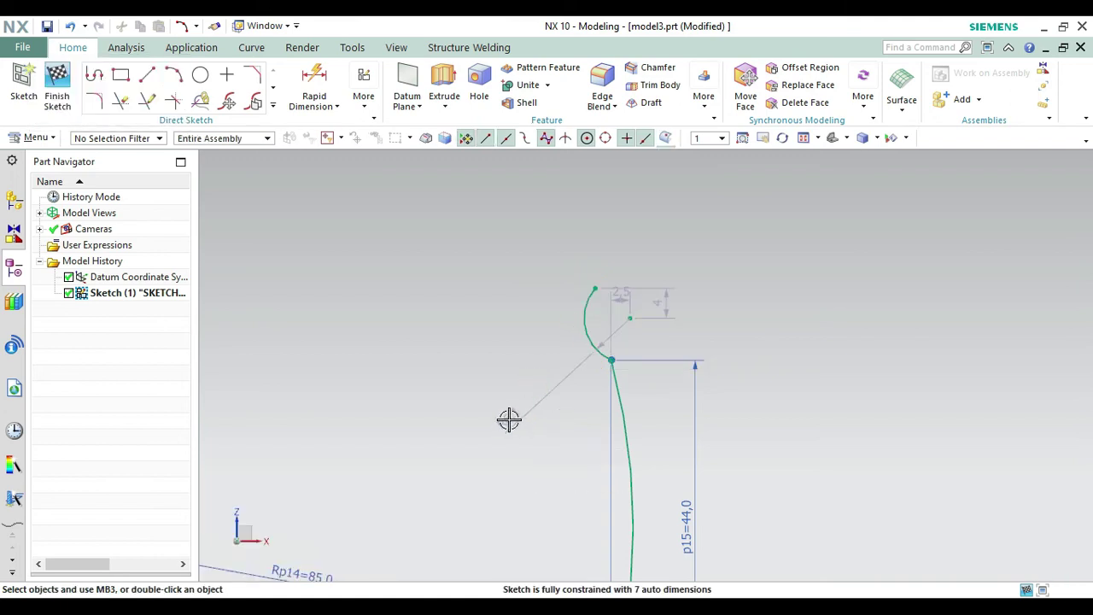
Set the radius of the topmost arc to 2 mm
left_click(512, 420)
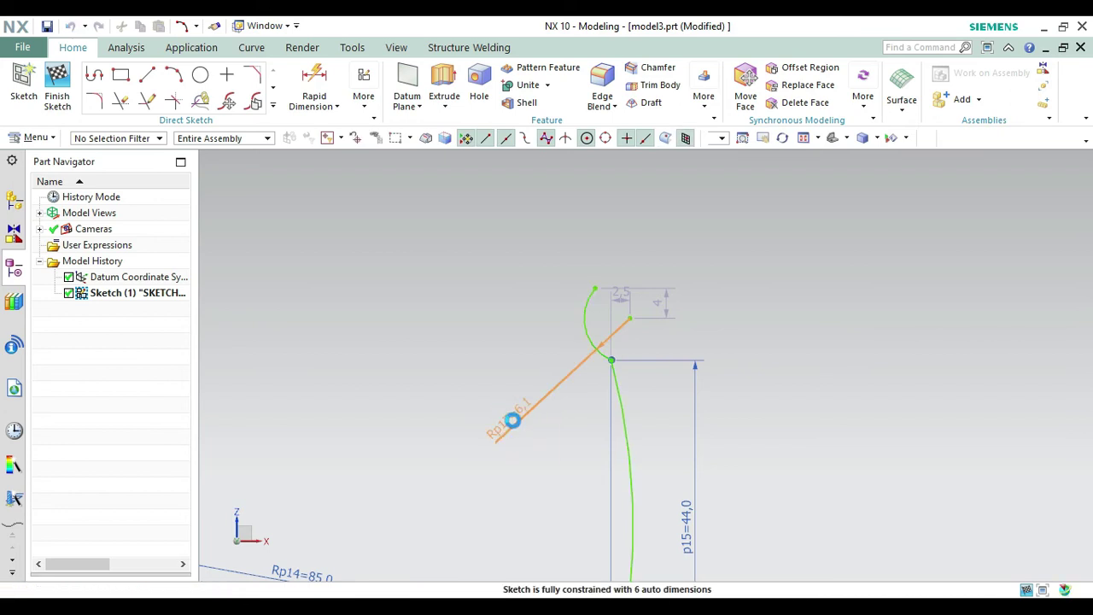
double_click(512, 421)
type("2")
key("Return")
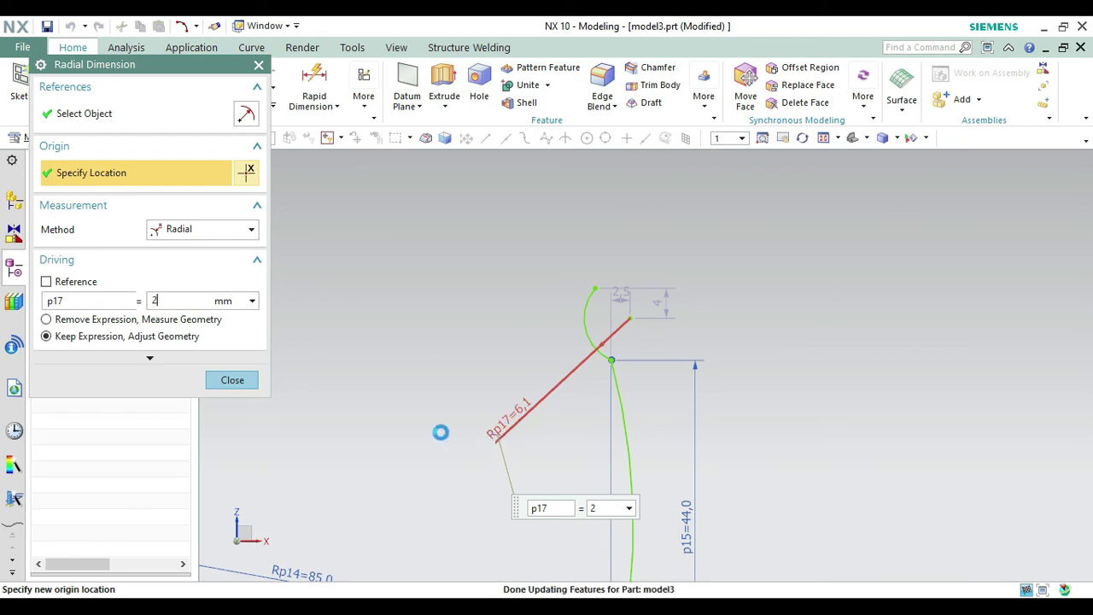
left_click(233, 380)
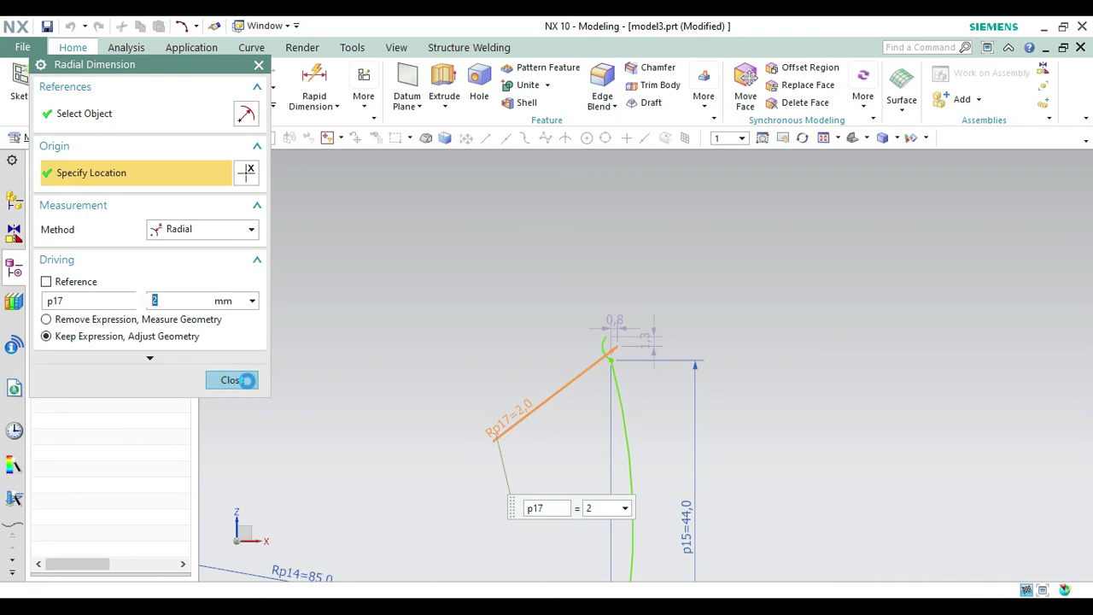
Dimension the vertical distance between the topmost arc's endpoints with the Inferred method
left_click(308, 77)
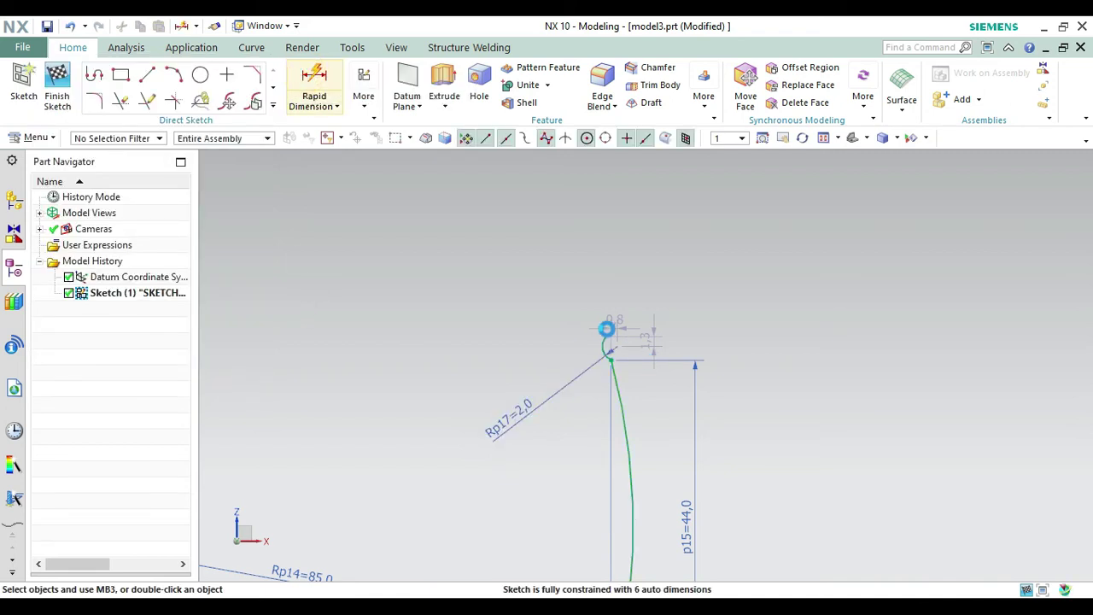
left_click(611, 357)
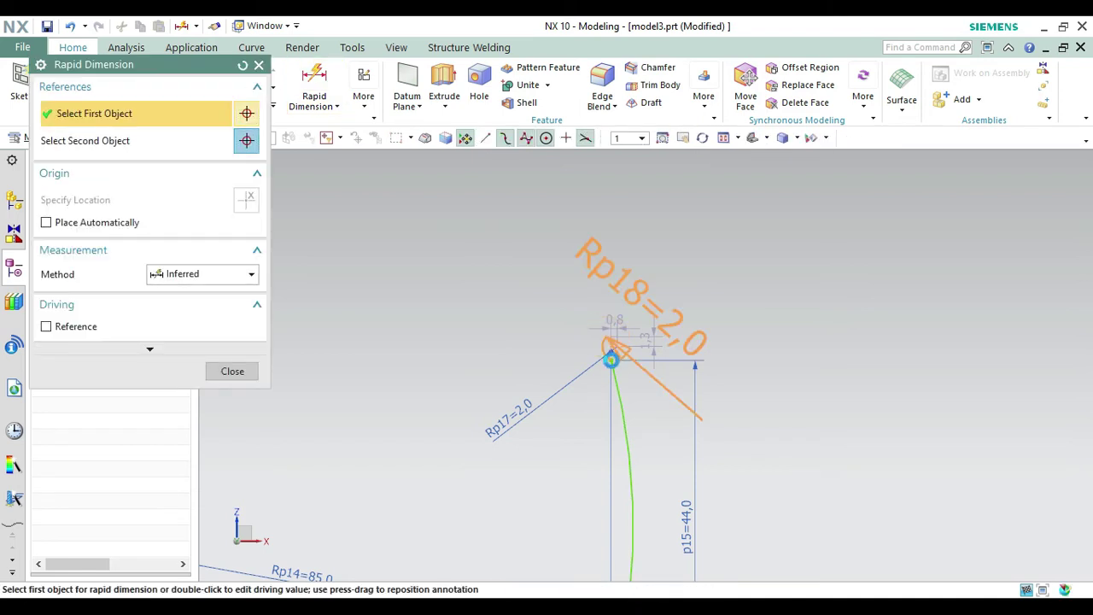
left_click(611, 357)
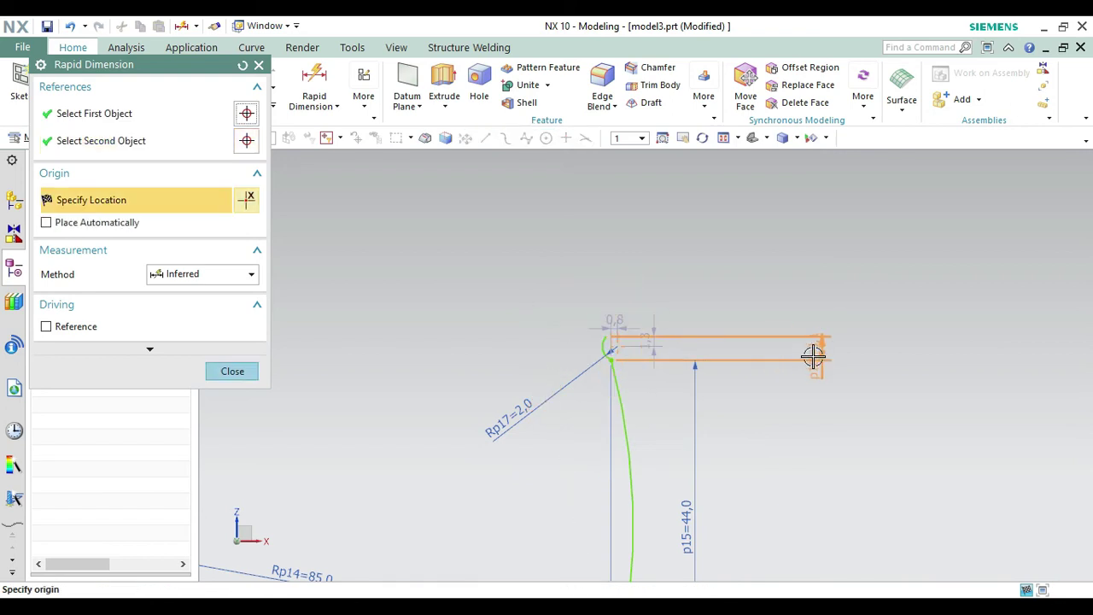
left_click(797, 349)
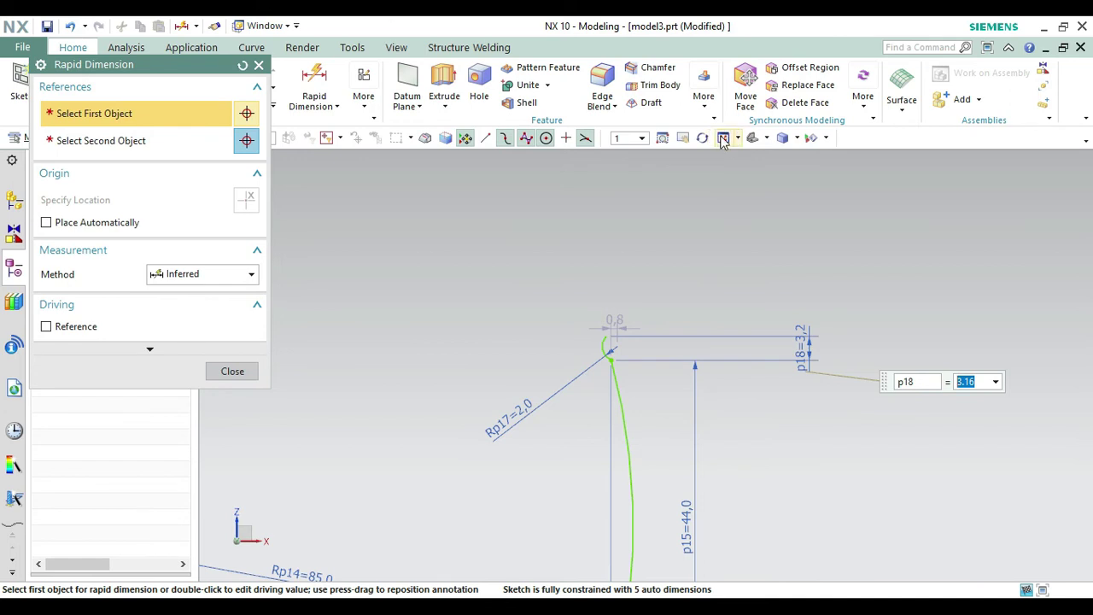
Dimension the horizontal distance from the topmost arc's upper endpoint to the sketch origin and set it to 10 mm
left_click(724, 138)
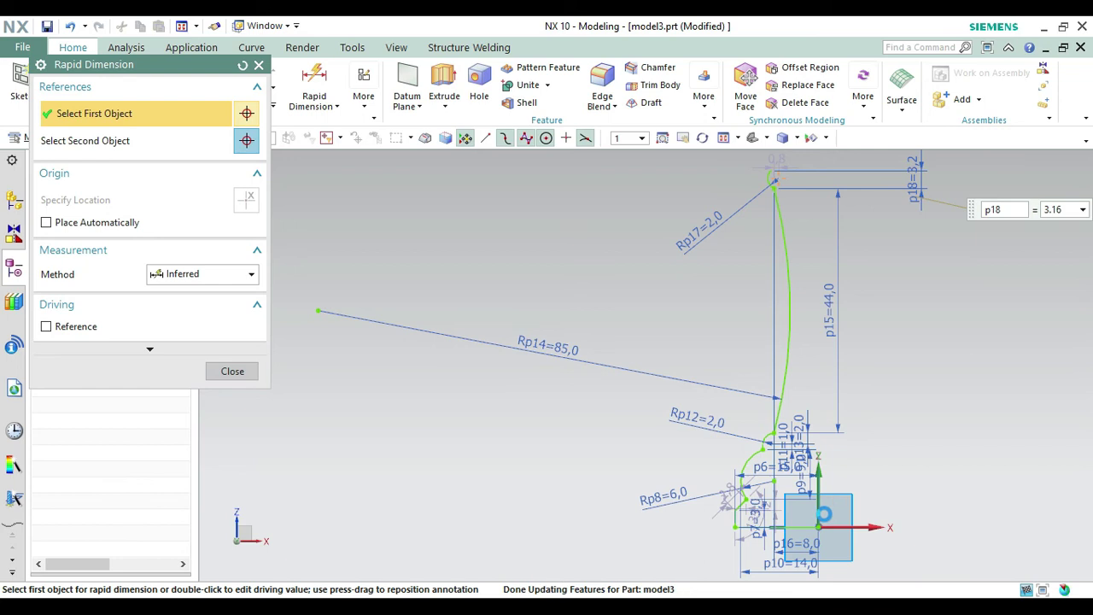
left_click(818, 527)
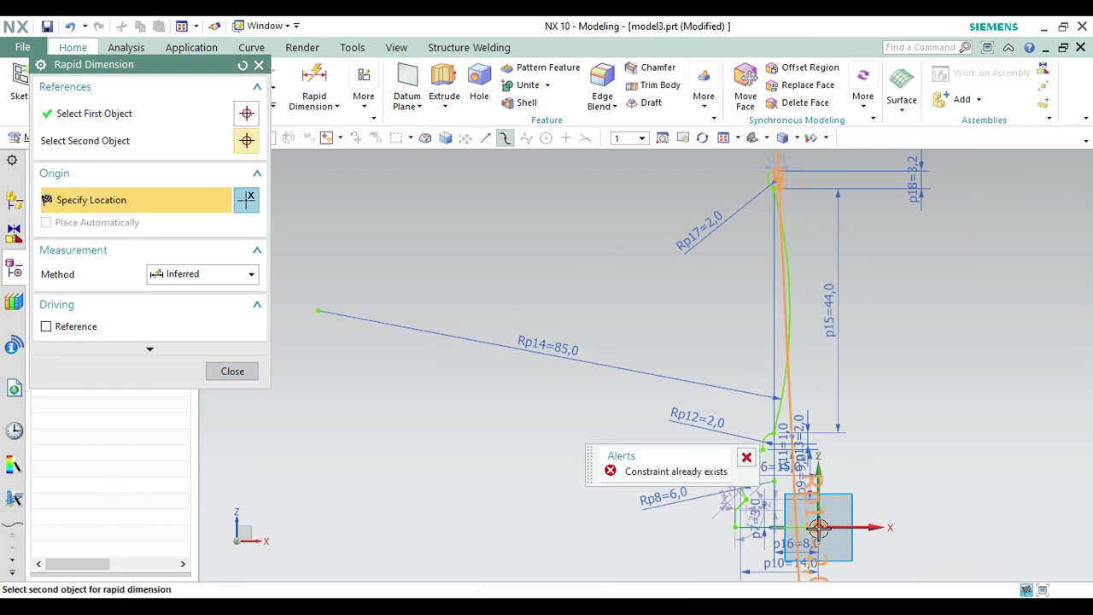
left_click(824, 538)
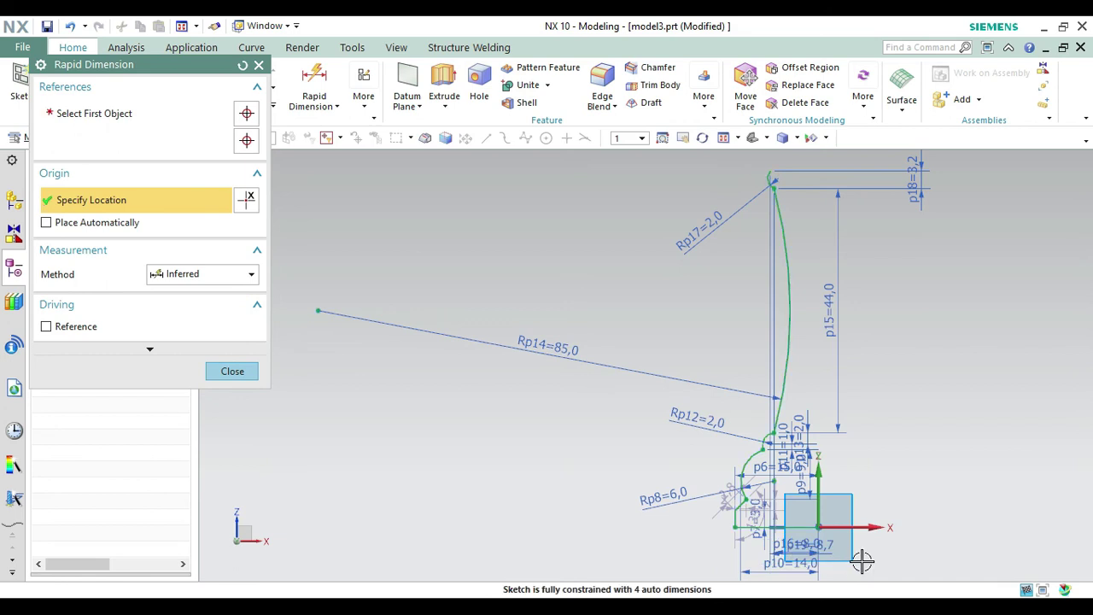
left_click(863, 561)
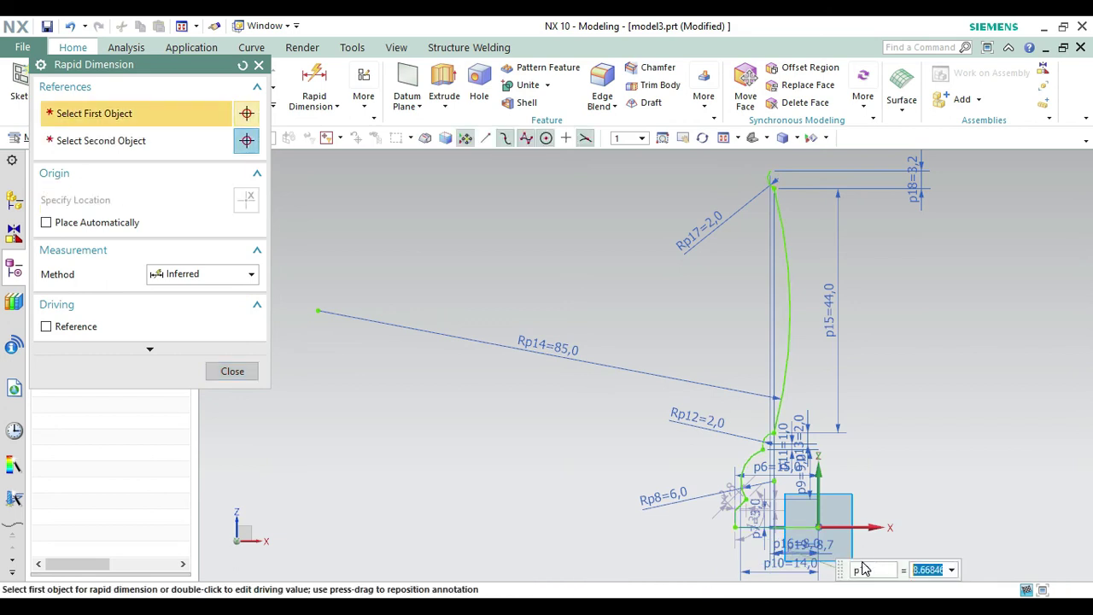
type("10")
key("Return")
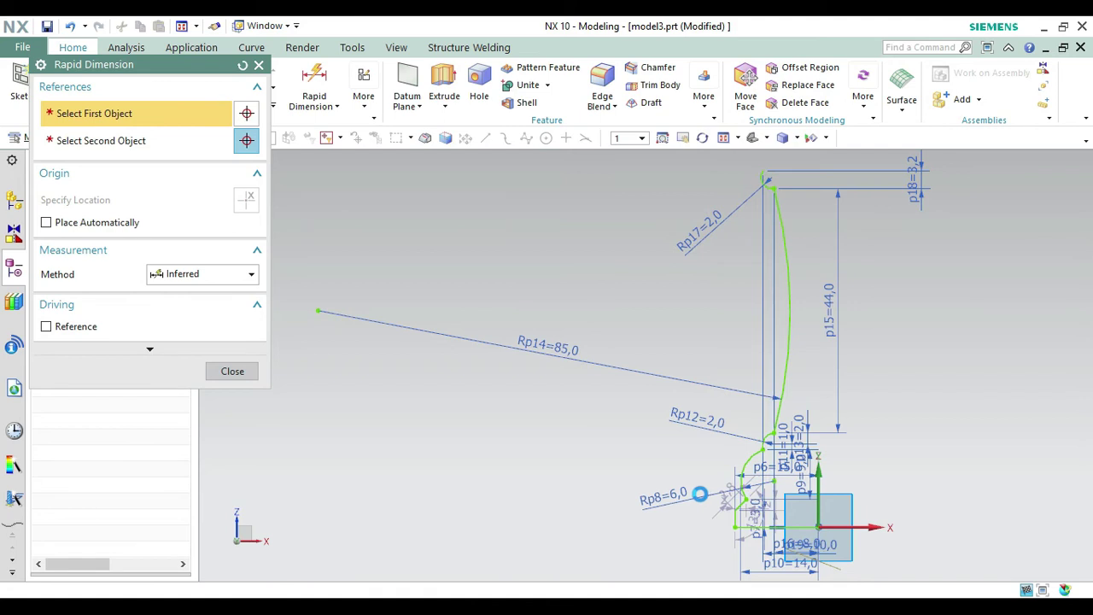
left_click(232, 370)
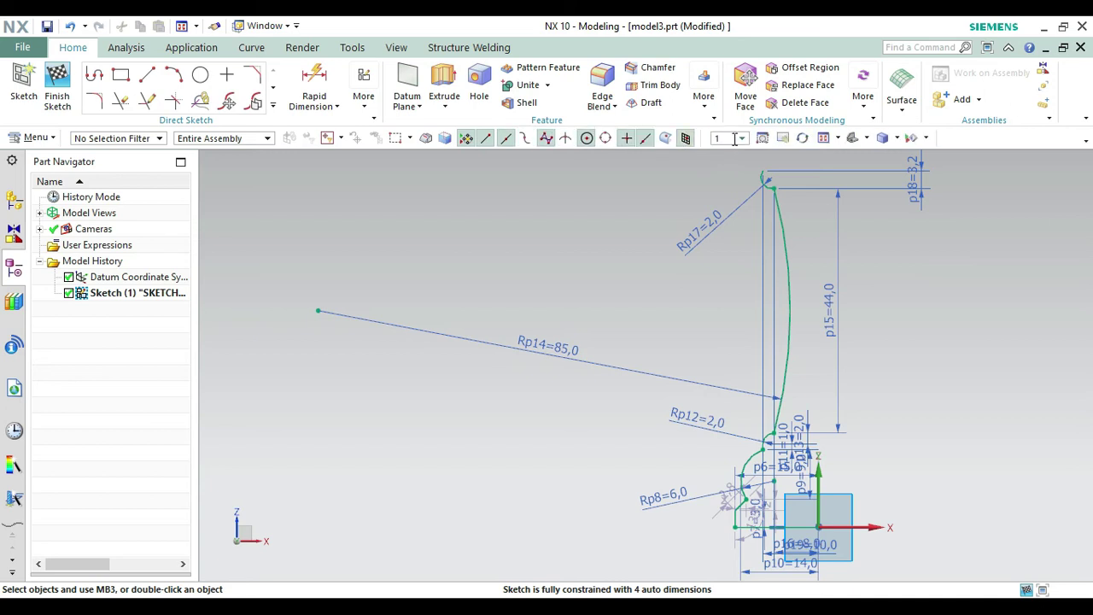
Draw an 18 mm vertical profile line upward at 90° from the topmost arc's upper endpoint
left_click(783, 138)
left_click_drag(803, 205, 701, 344)
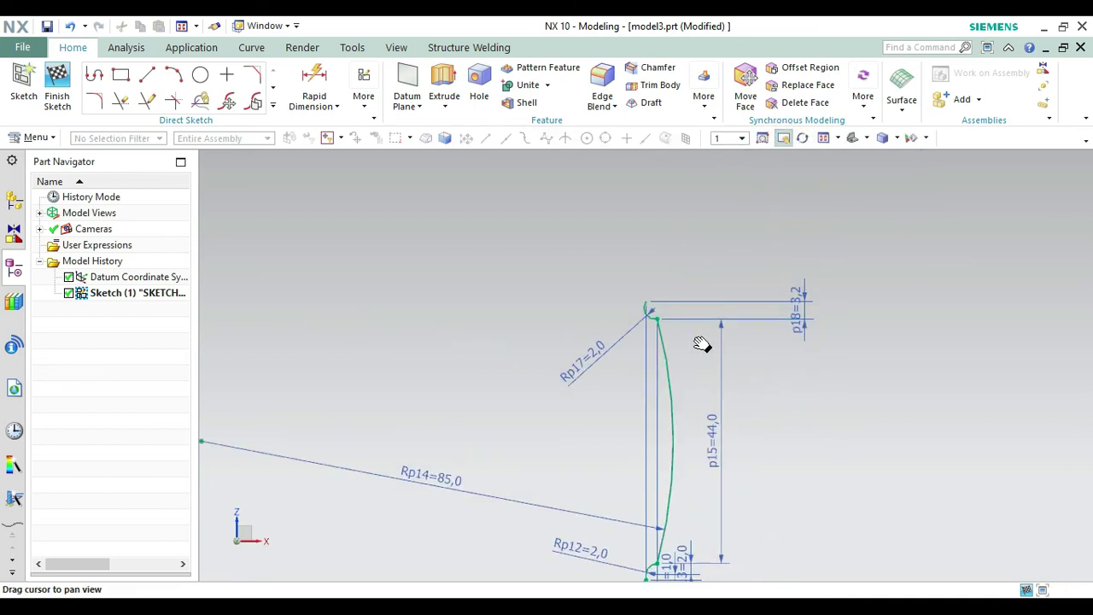
scroll(701, 344, "up", 2)
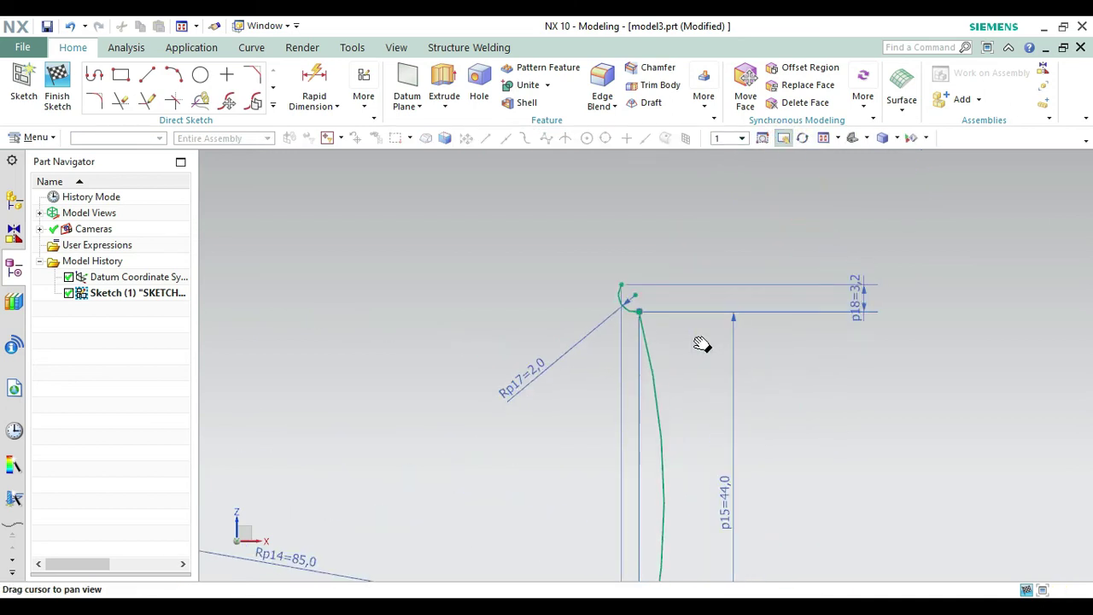
key("Escape")
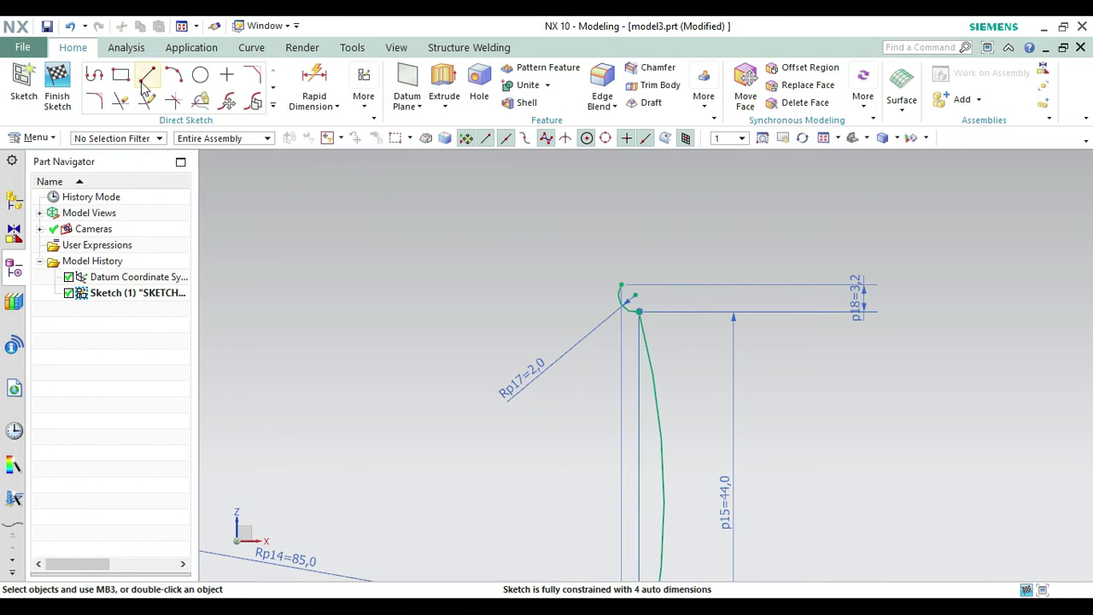
left_click(94, 75)
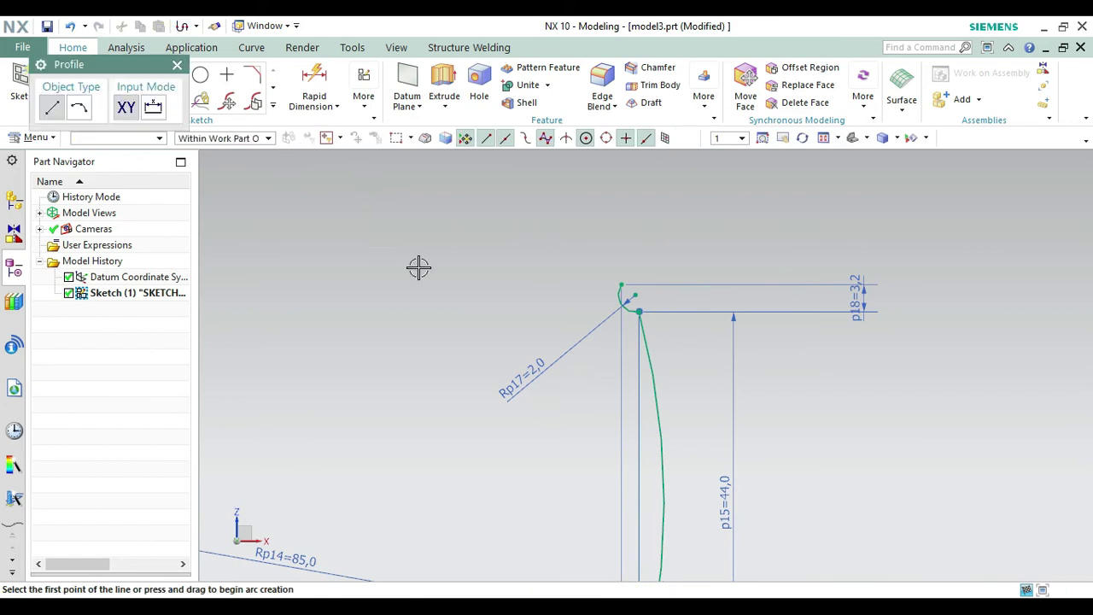
left_click(624, 288)
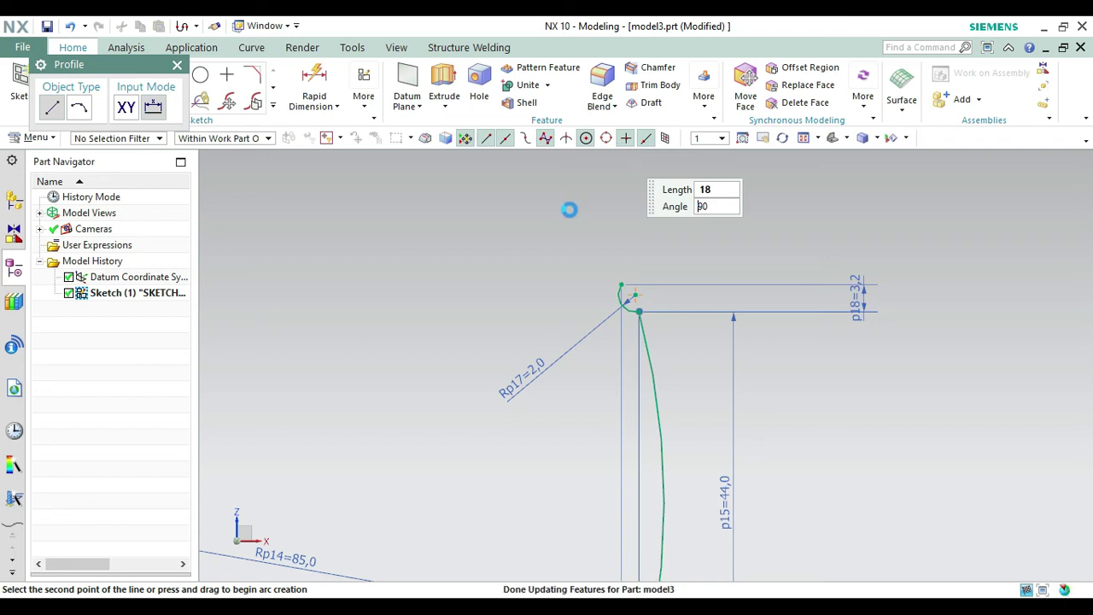
left_click(178, 67)
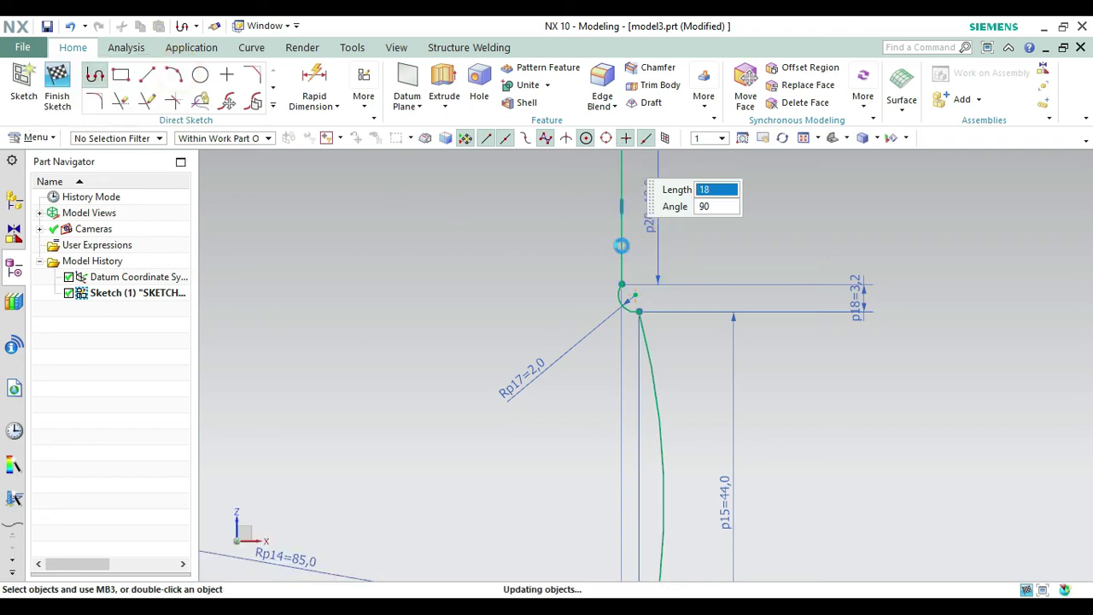
Draw a vertical line about 87 mm long upward from the sketch origin, past the height of the 18 mm line, and end the chain
left_click(803, 137)
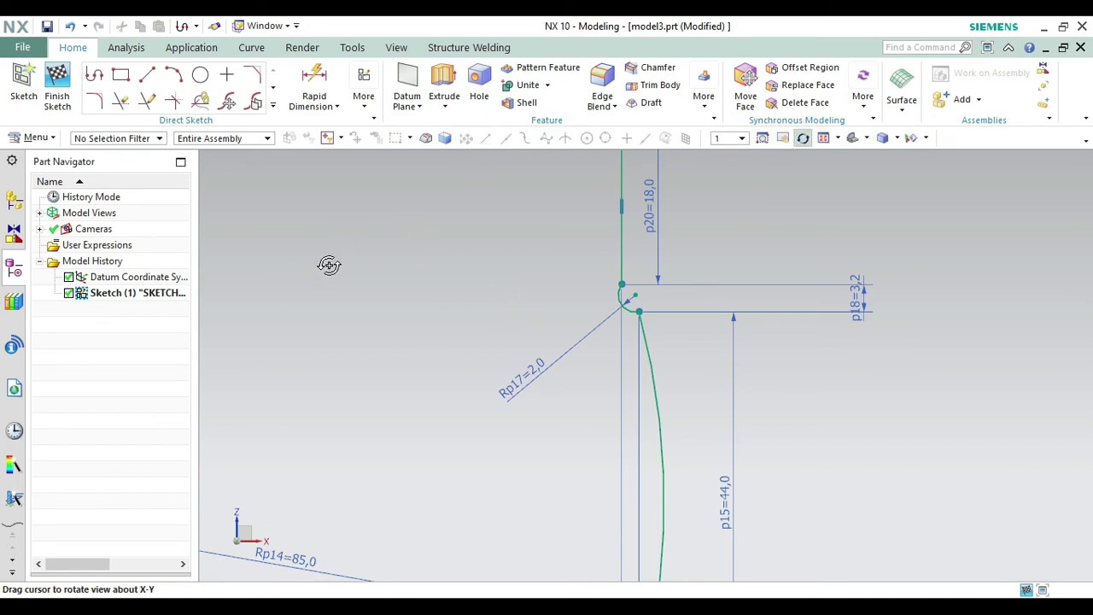
left_click_drag(815, 158, 578, 184)
key("Escape")
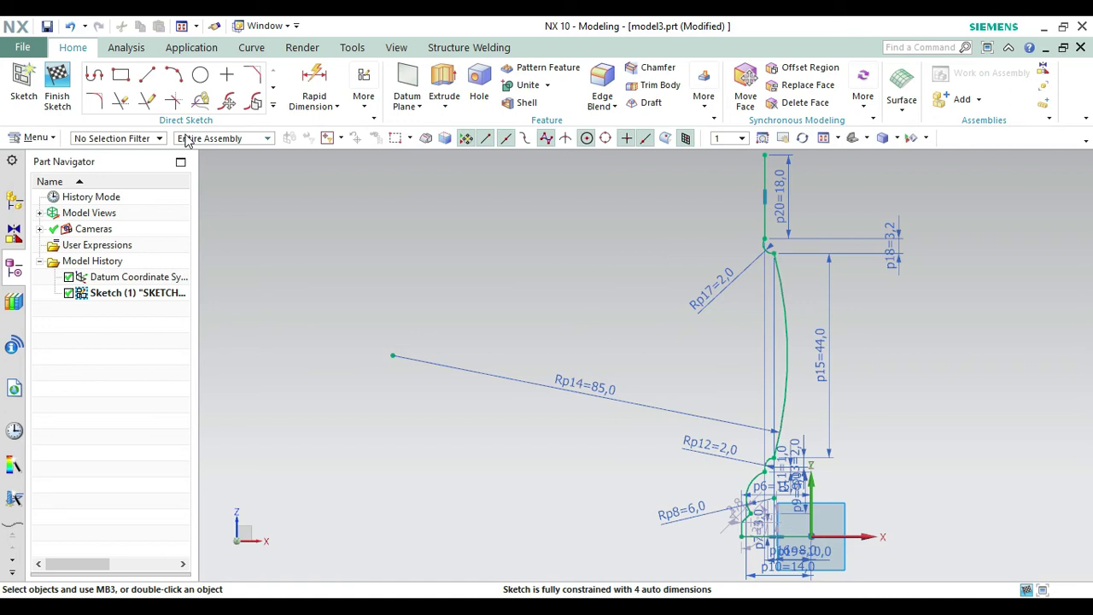
left_click(95, 81)
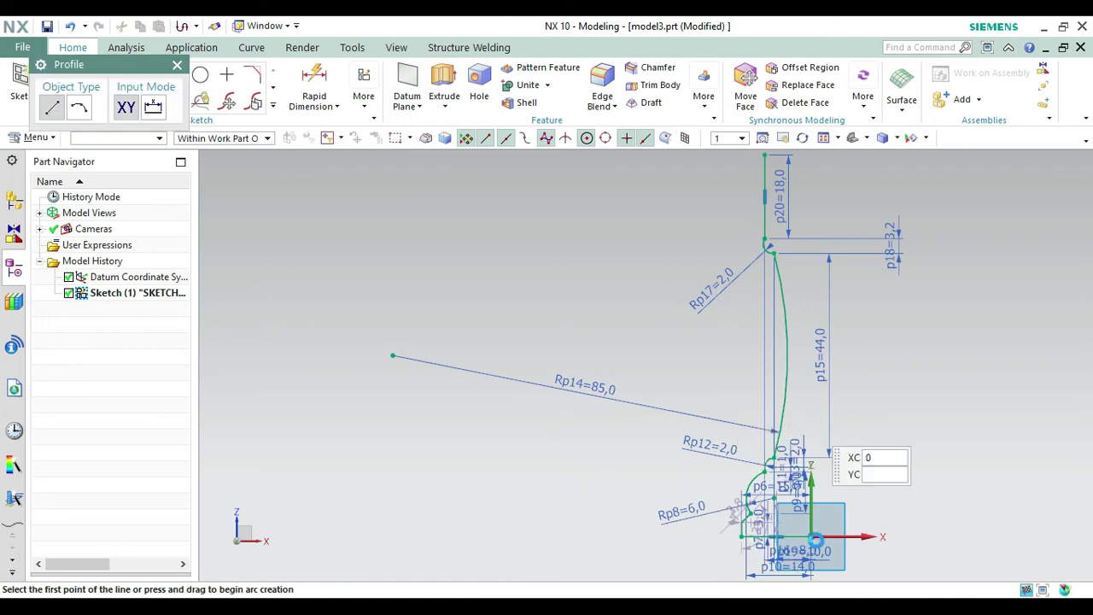
left_click(811, 536)
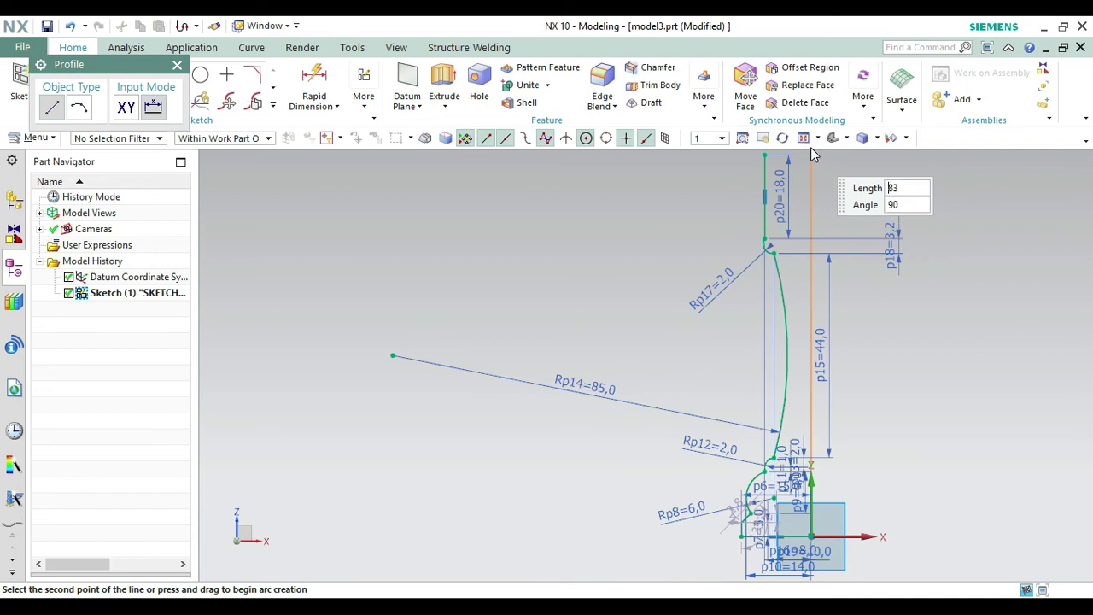
left_click(762, 137)
left_click_drag(812, 219, 752, 277)
key("Escape")
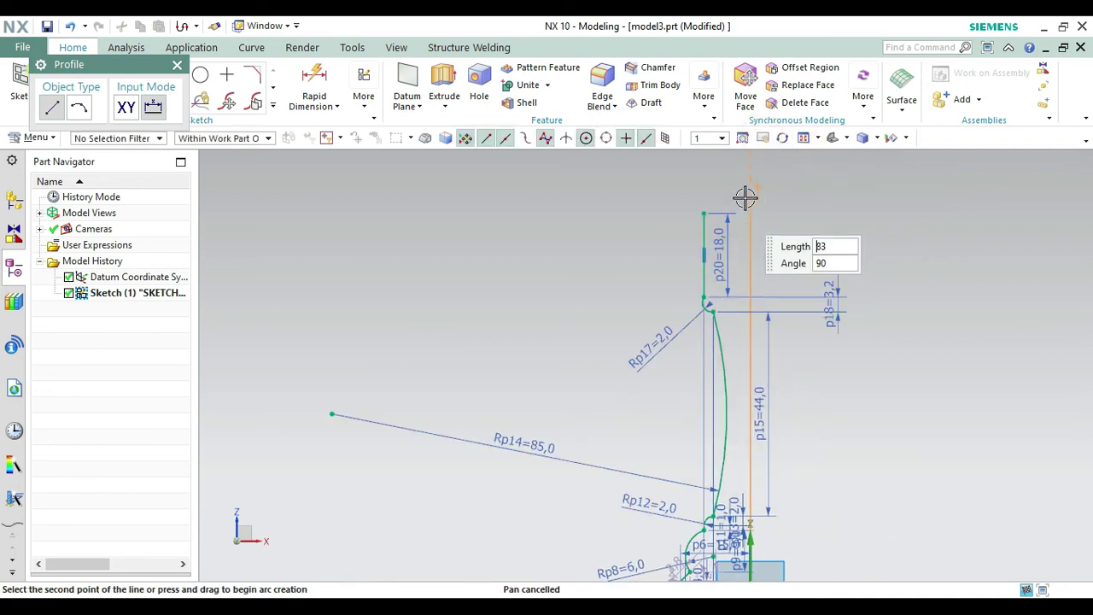
left_click(748, 191)
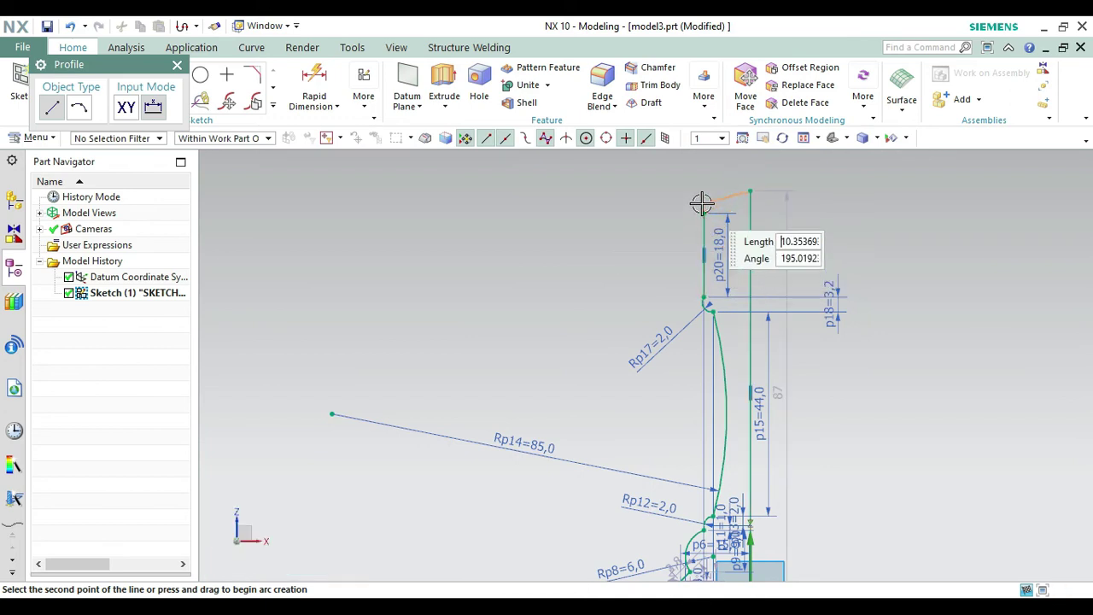
key("Escape")
Draw a horizontal line about 17 mm long from the 18 mm line's upper endpoint across the vertical line through the origin
left_click(704, 212)
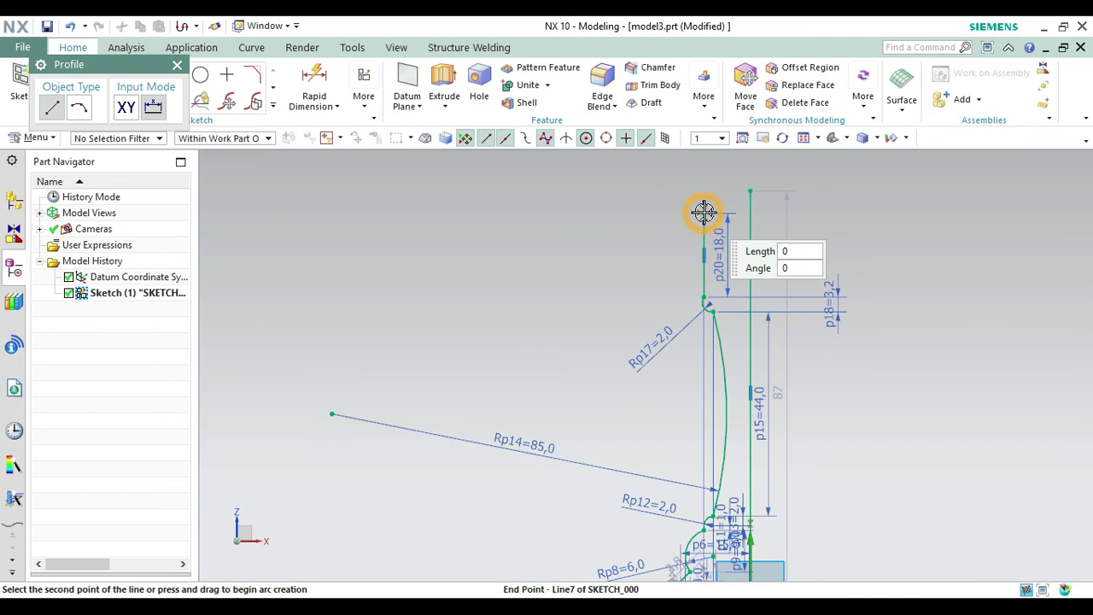
left_click(780, 213)
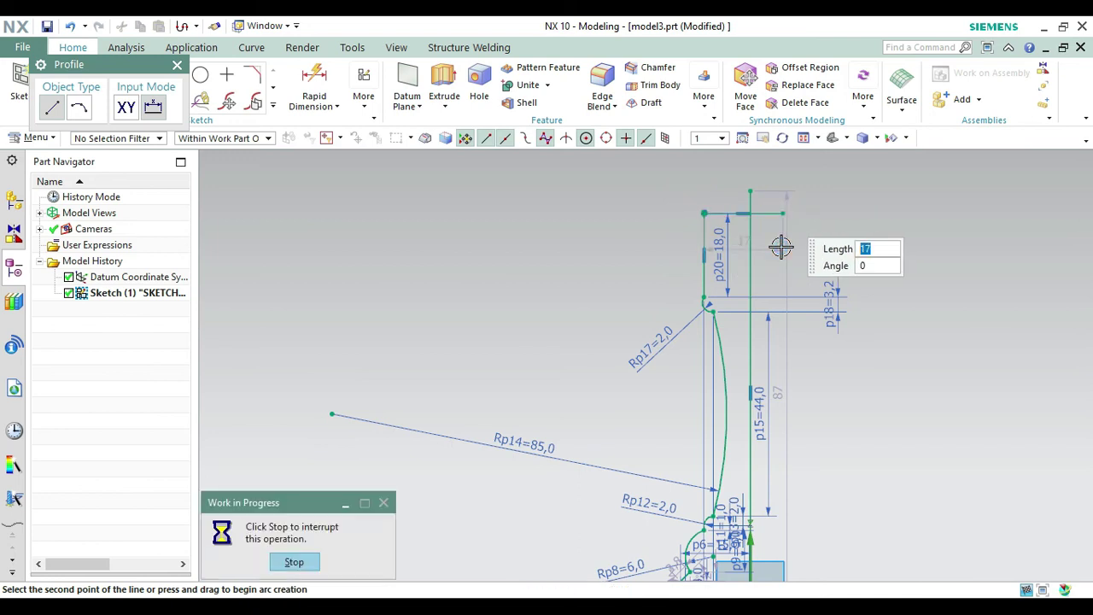
key("Escape")
key("Escape")
Quick Trim both line ends beyond the crossing above the origin, plus the remaining vertical line through the origin
key("t")
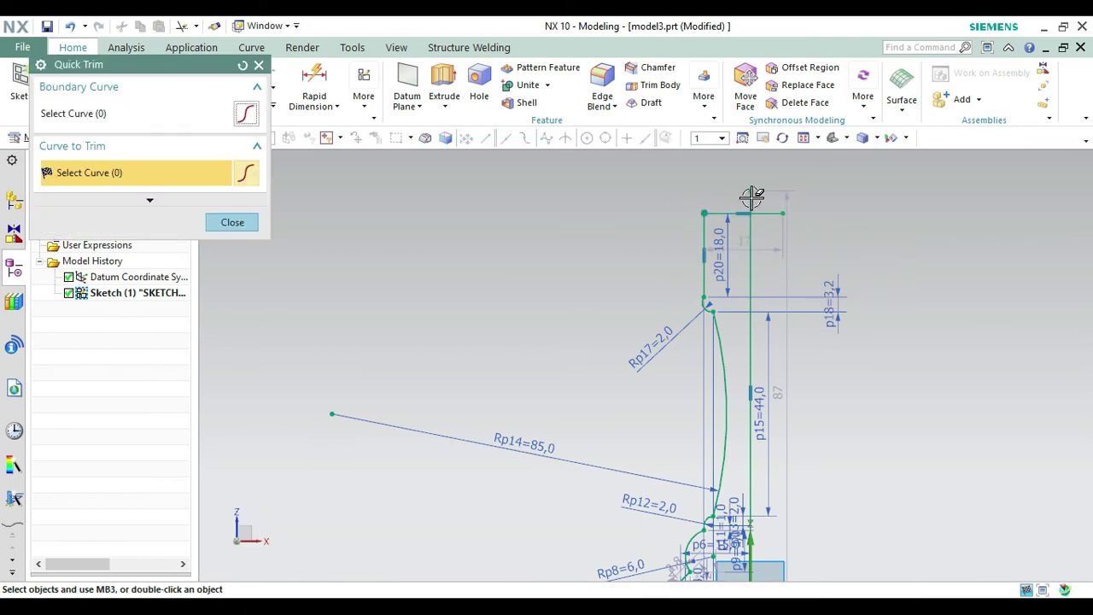
left_click(751, 199)
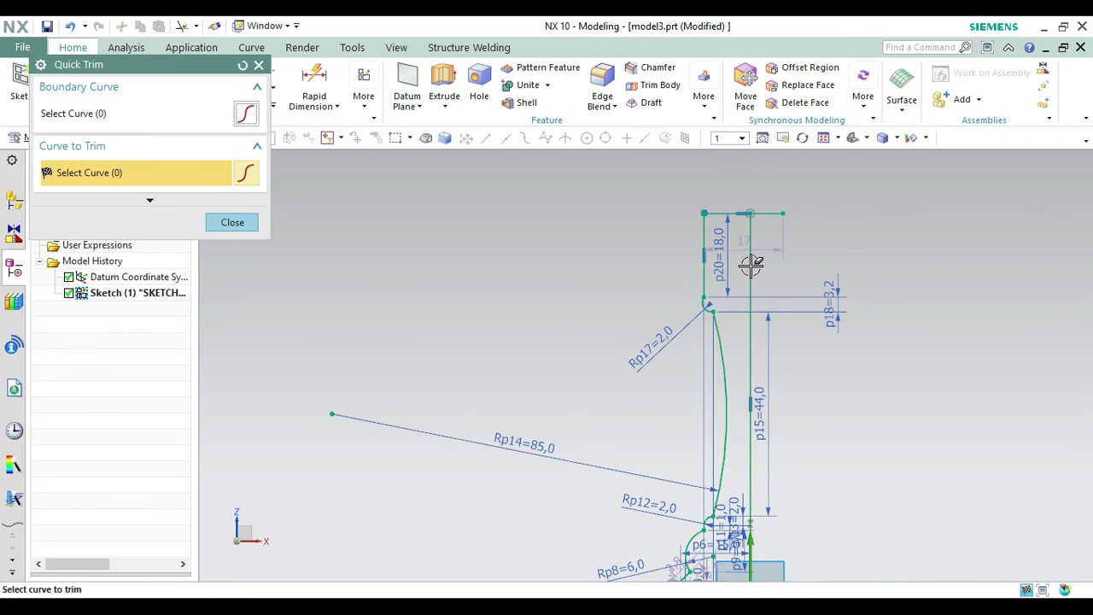
left_click(768, 214)
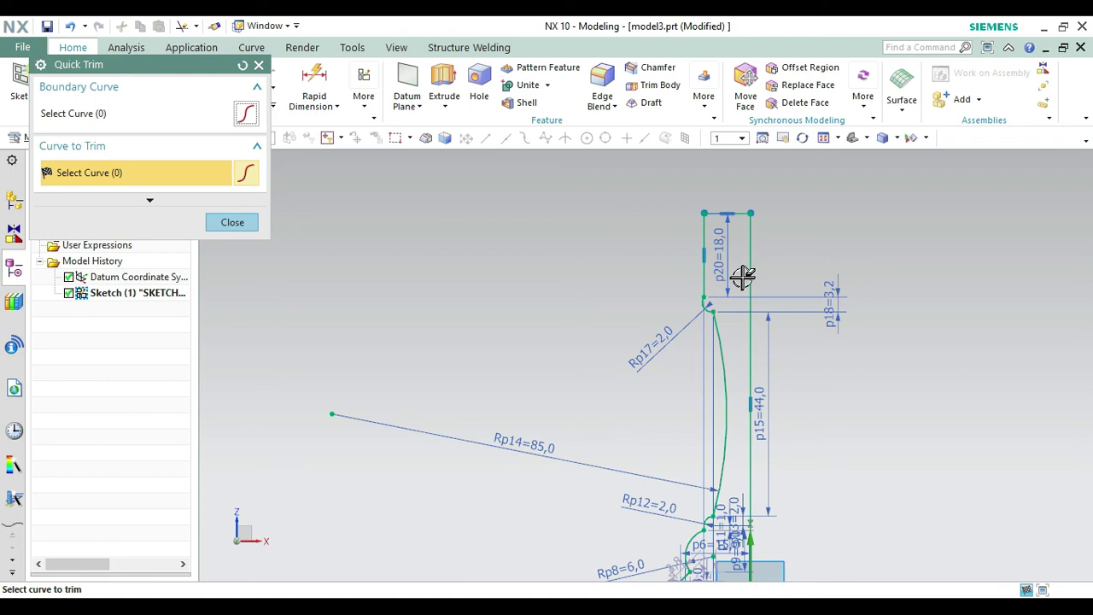
left_click(748, 276)
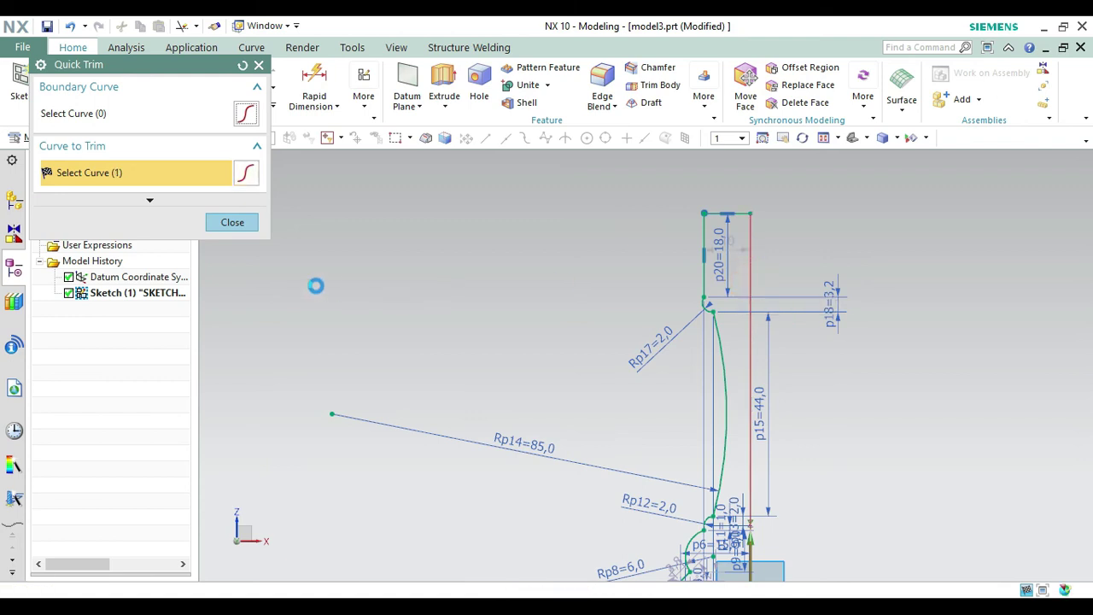
left_click(233, 224)
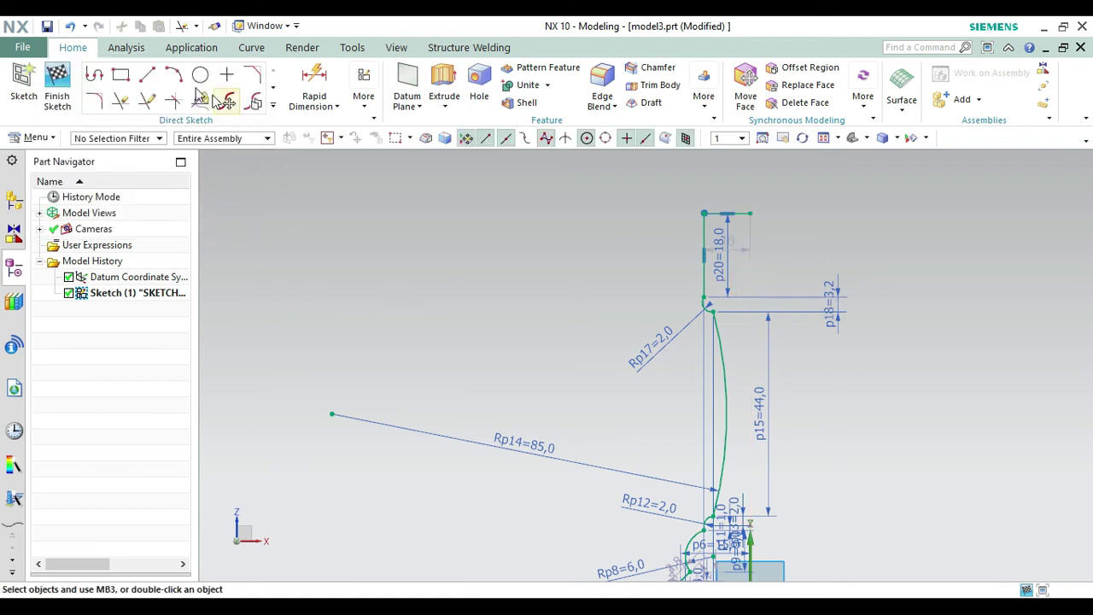
Draw a 5 mm line straight down at 270° from the free end of the top horizontal line
left_click(147, 75)
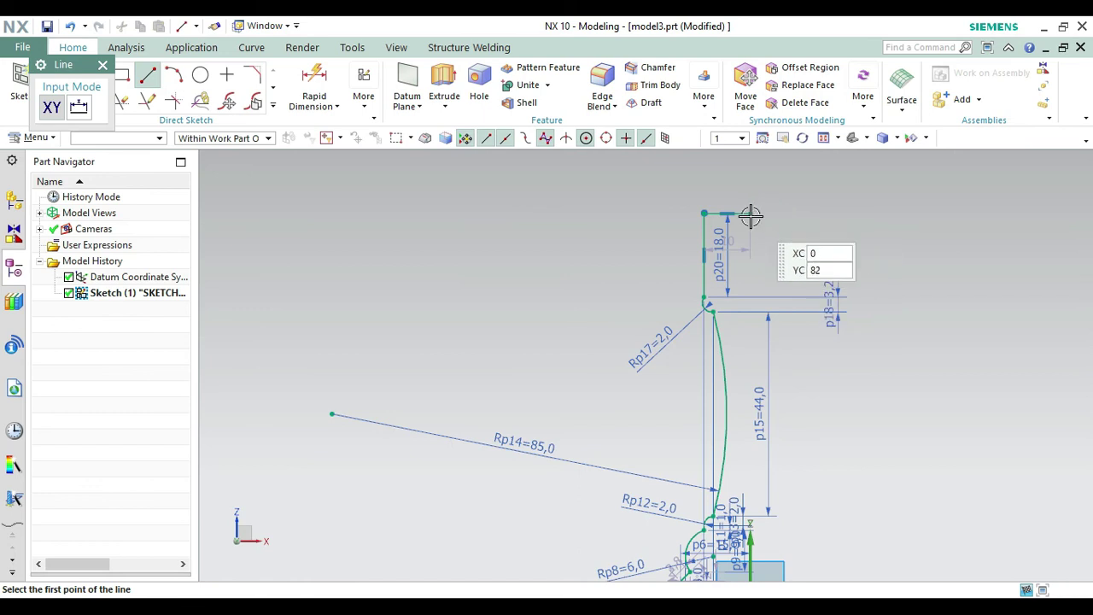
left_click(749, 214)
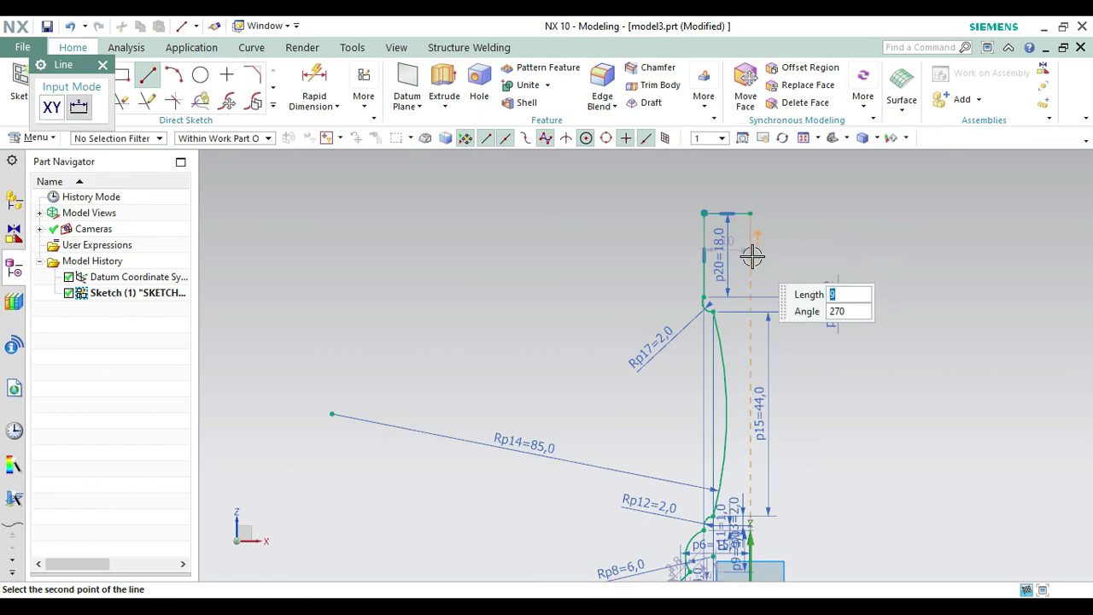
type("5")
key("Return")
key("Return")
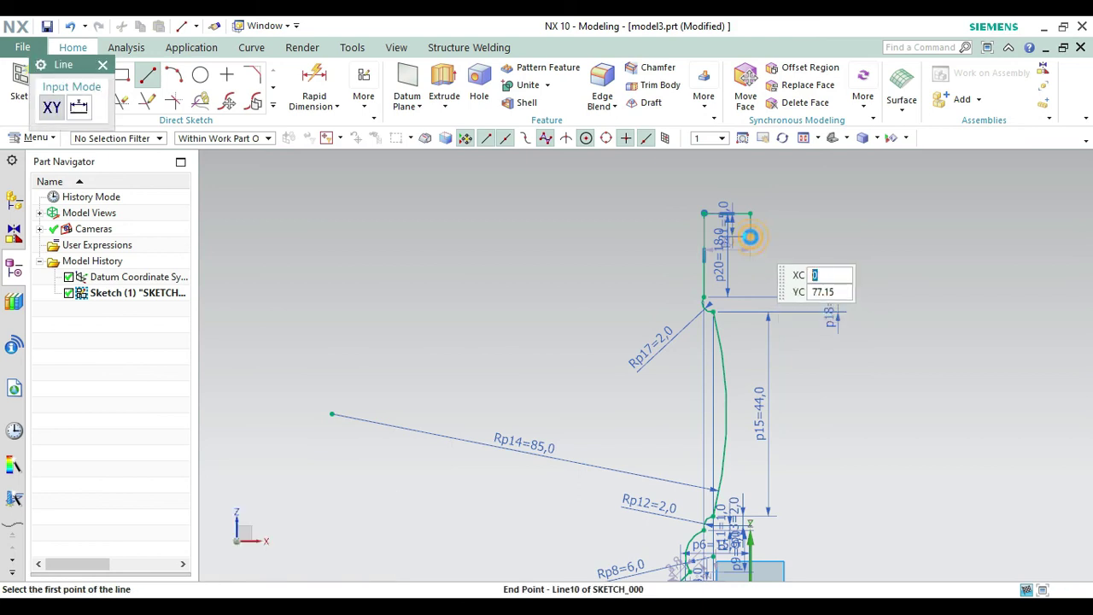
Draw a vertical line from the lower endpoint of the 5 mm line down to the sketch origin
left_click(750, 237)
left_click(808, 141)
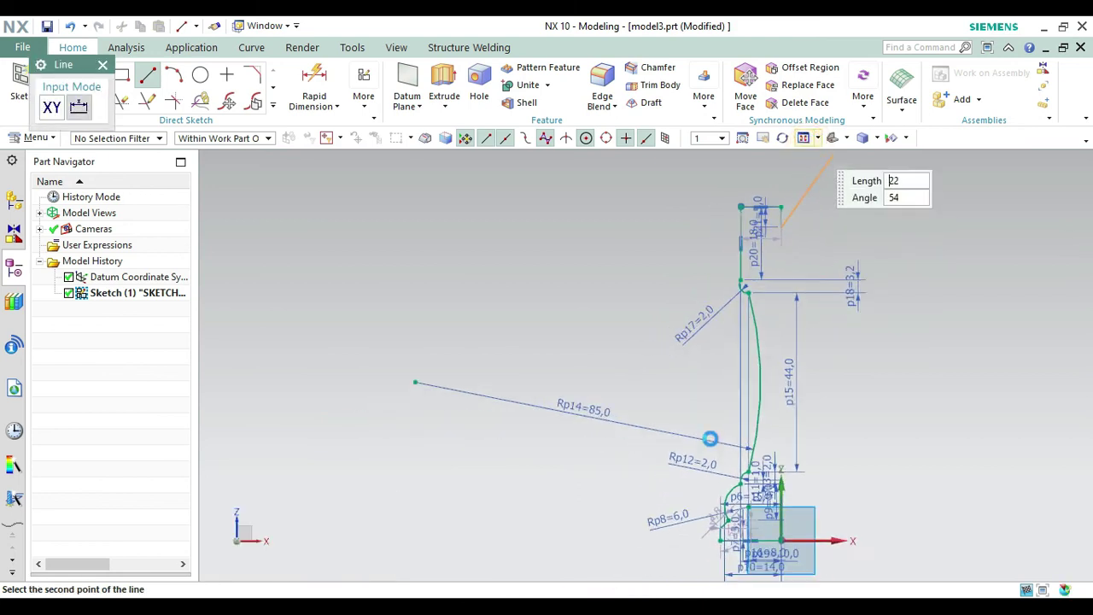
left_click(785, 534)
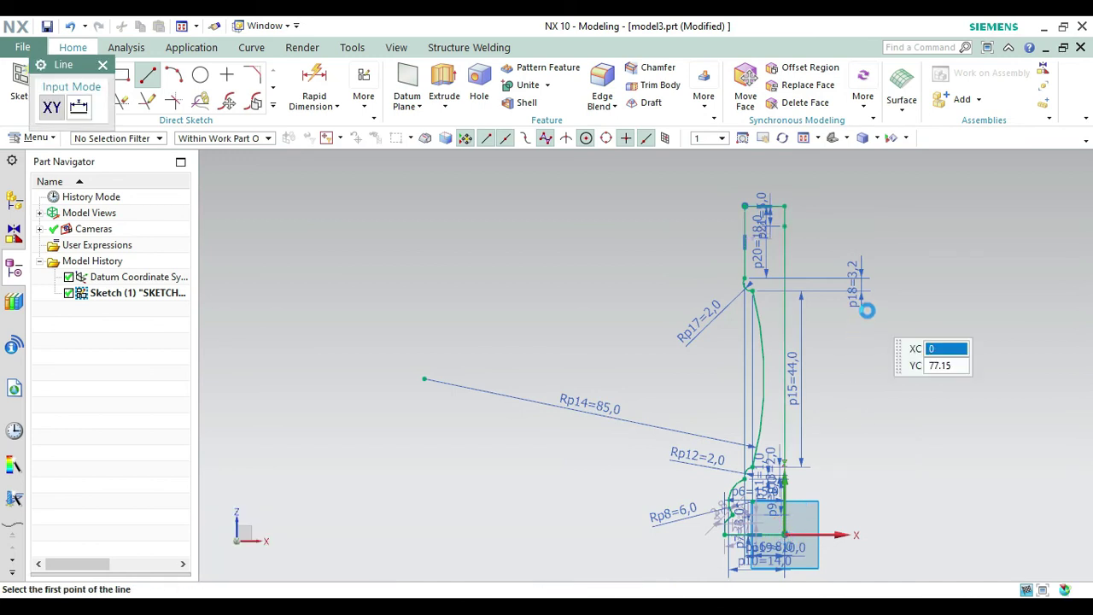
key("Escape")
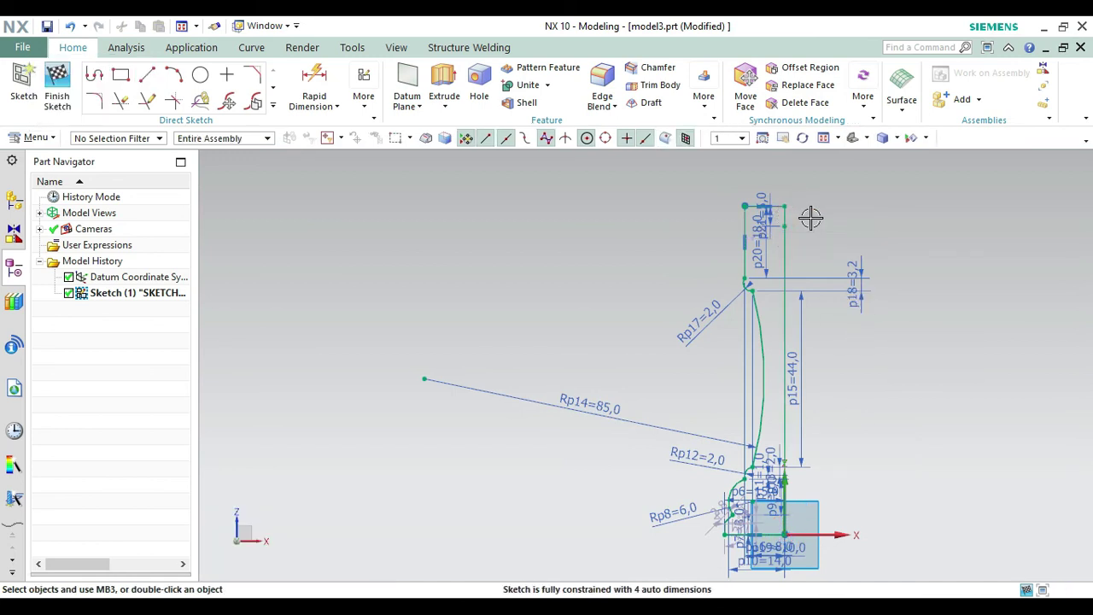
Quick Trim the 5 mm line between the top horizontal line and the long vertical line
key("t")
left_click(785, 214)
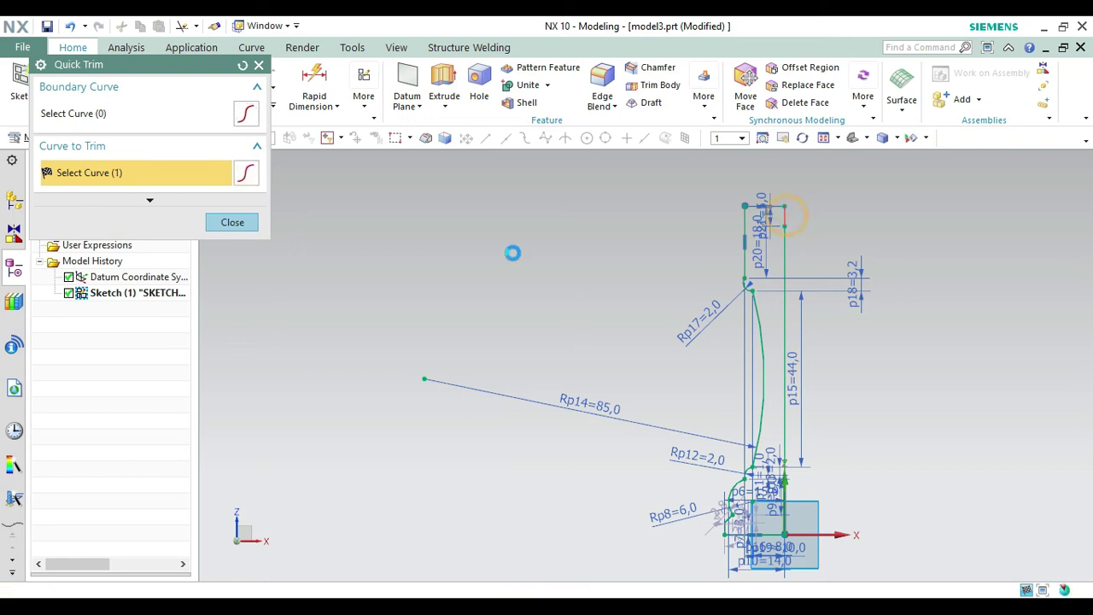
key("Escape")
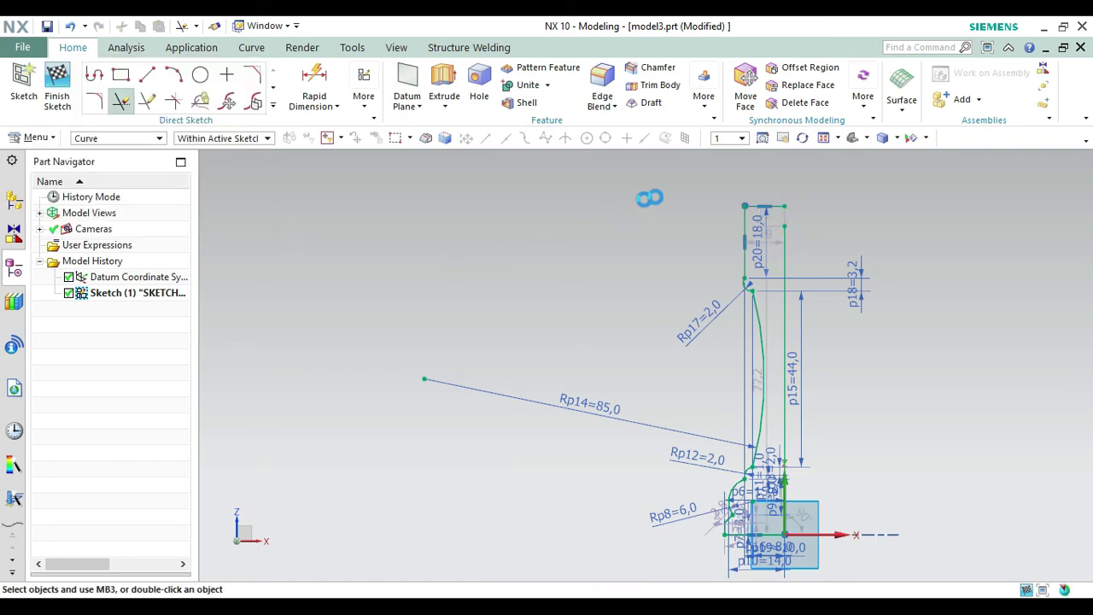
Draw a 2 mm line at 180° from the long vertical line's upper end, then a vertical line about 11.5 mm up across the top line
scroll(777, 177, "up", 4)
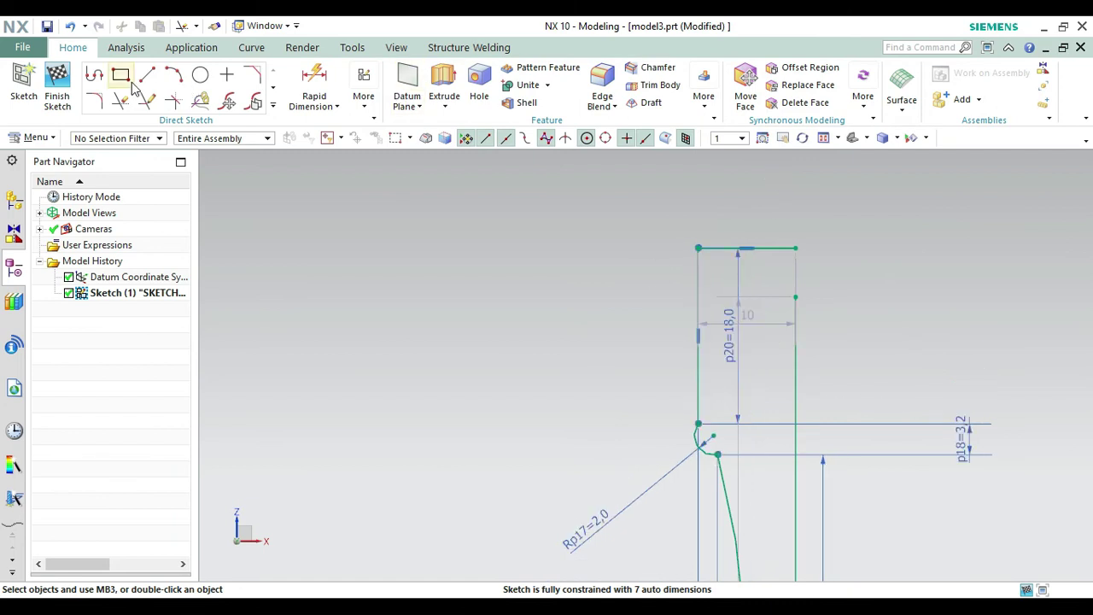
left_click(95, 76)
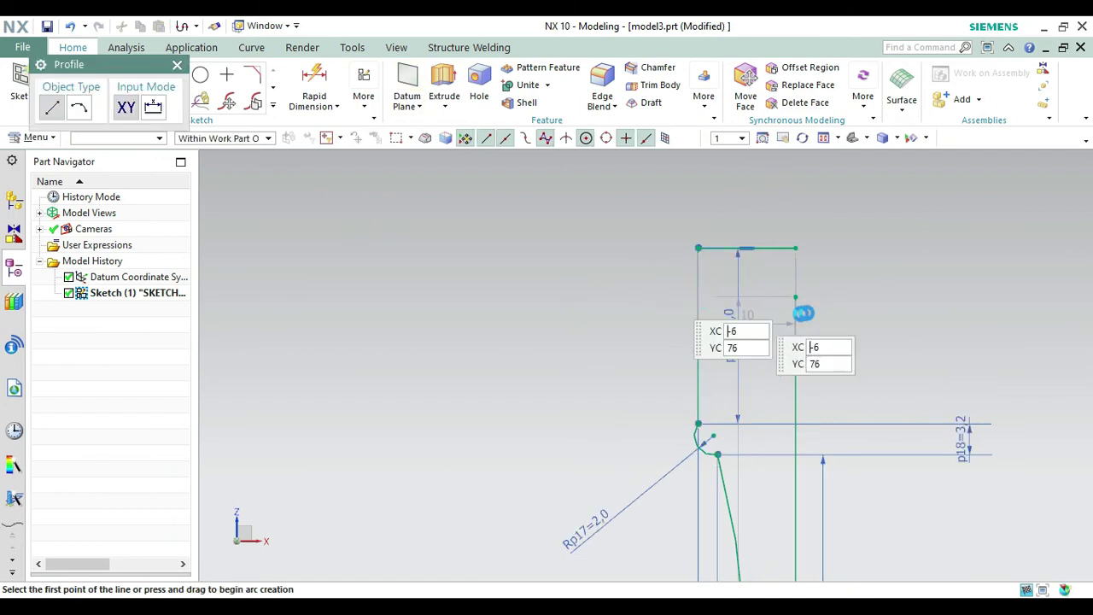
left_click(794, 299)
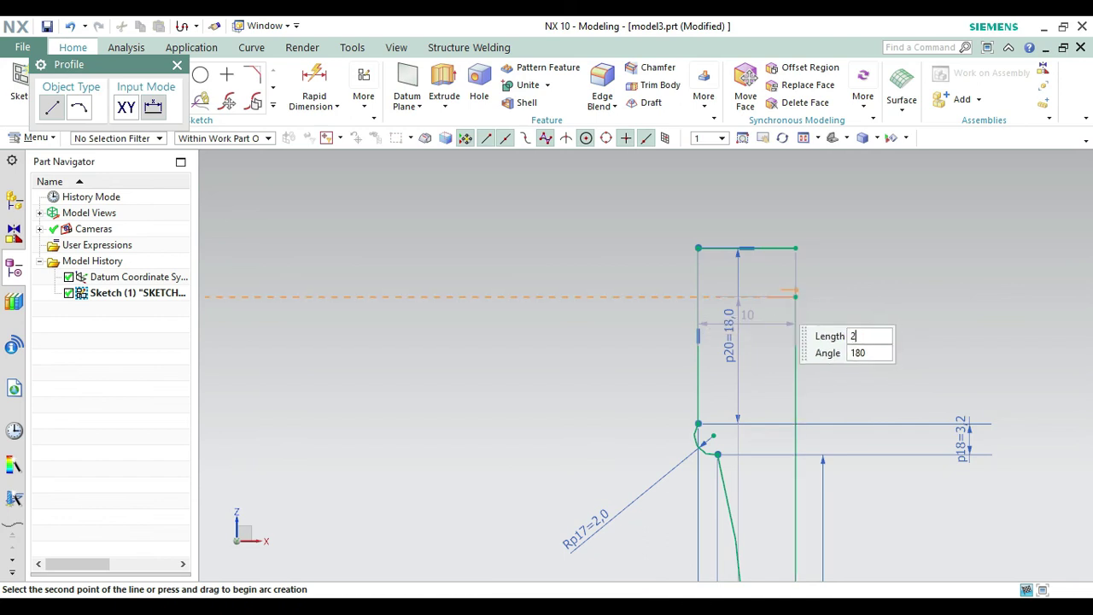
left_click(772, 296)
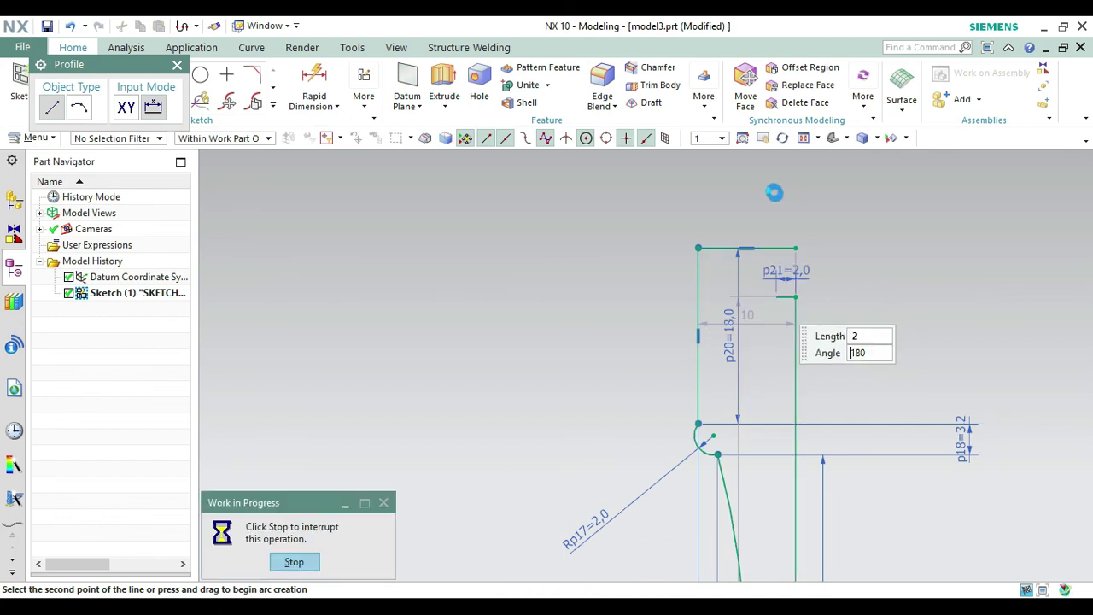
left_click(777, 185)
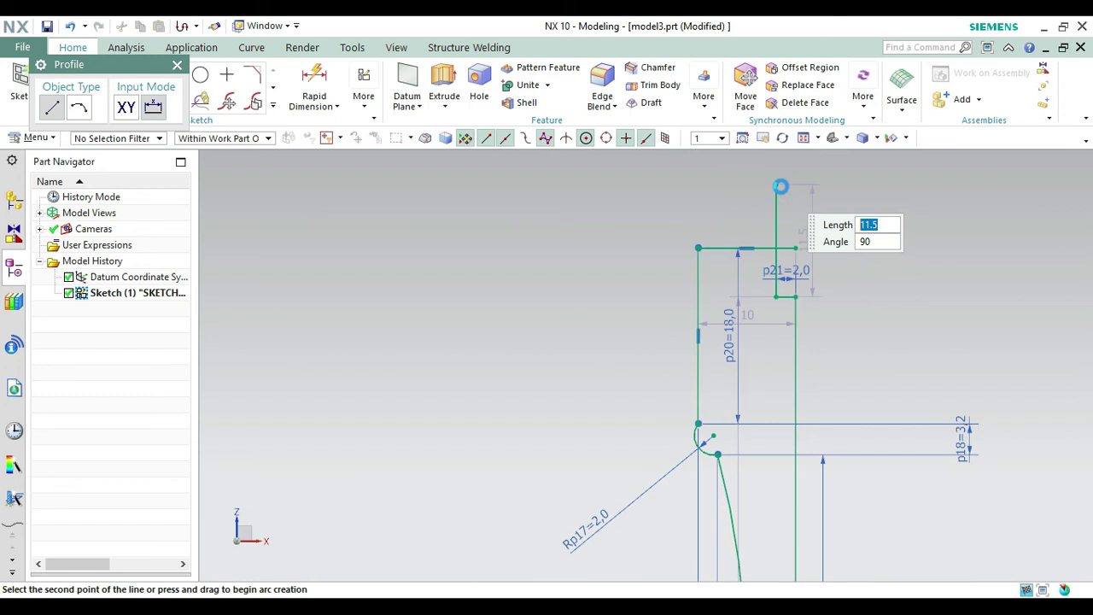
key("Escape")
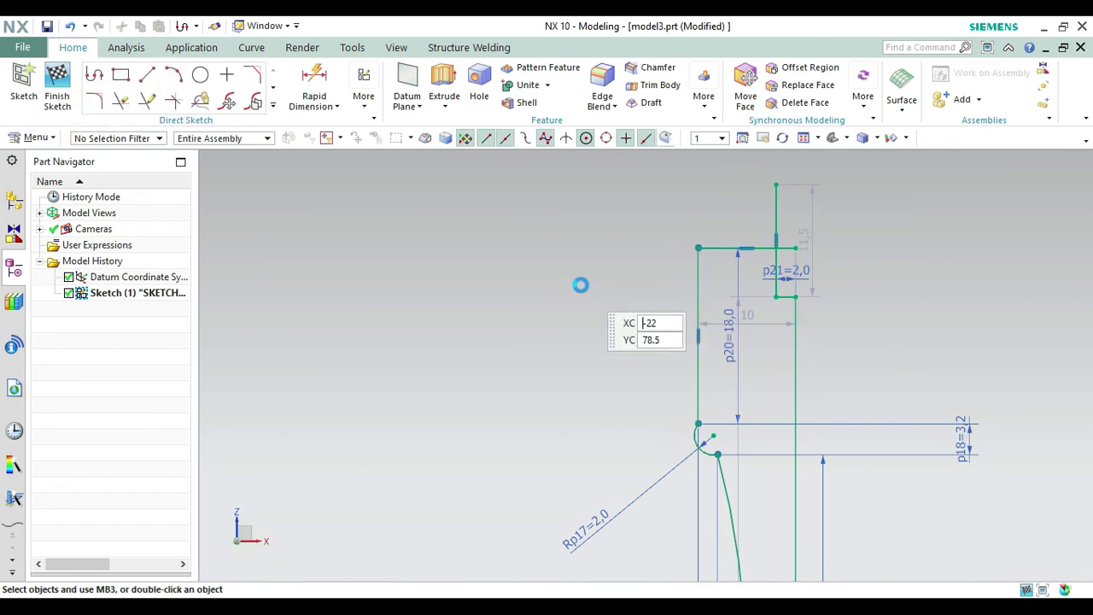
Quick Trim the new vertical line above the top horizontal line and the top line's end beyond their crossing
key("t")
left_click(771, 204)
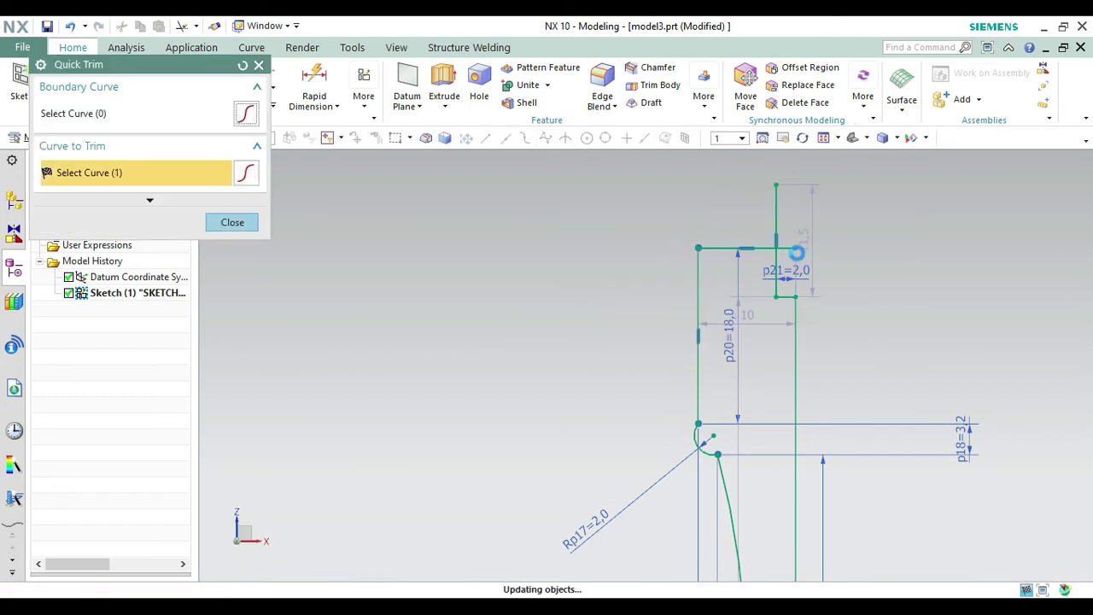
left_click(238, 223)
Convert the long vertical line through the origin to a reference line, and finish the sketch in an angled 3D view
left_click(793, 397)
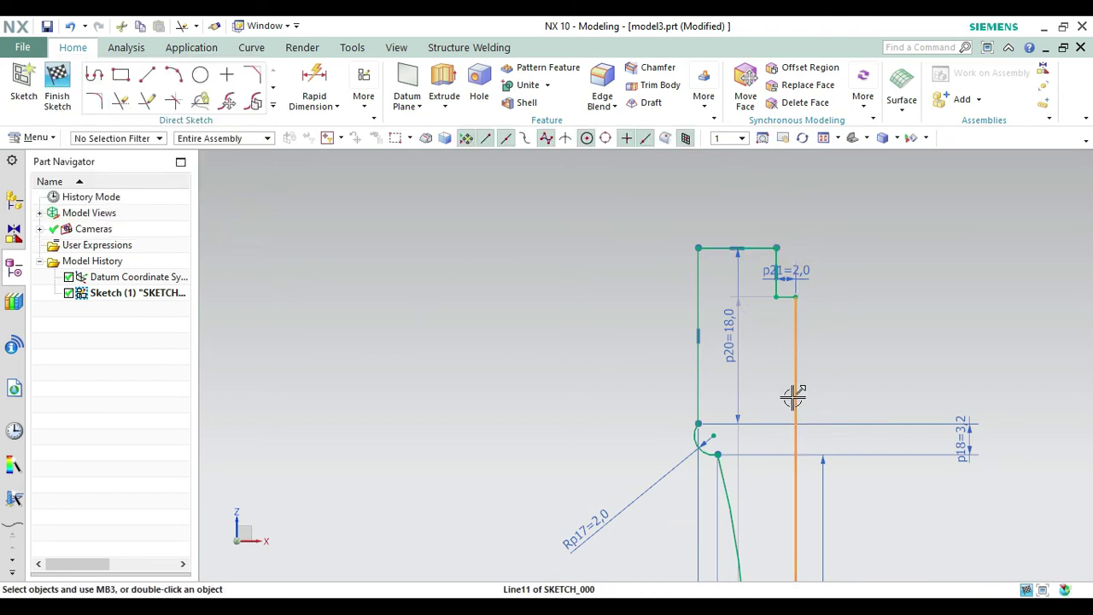
right_click(866, 188)
left_click(858, 208)
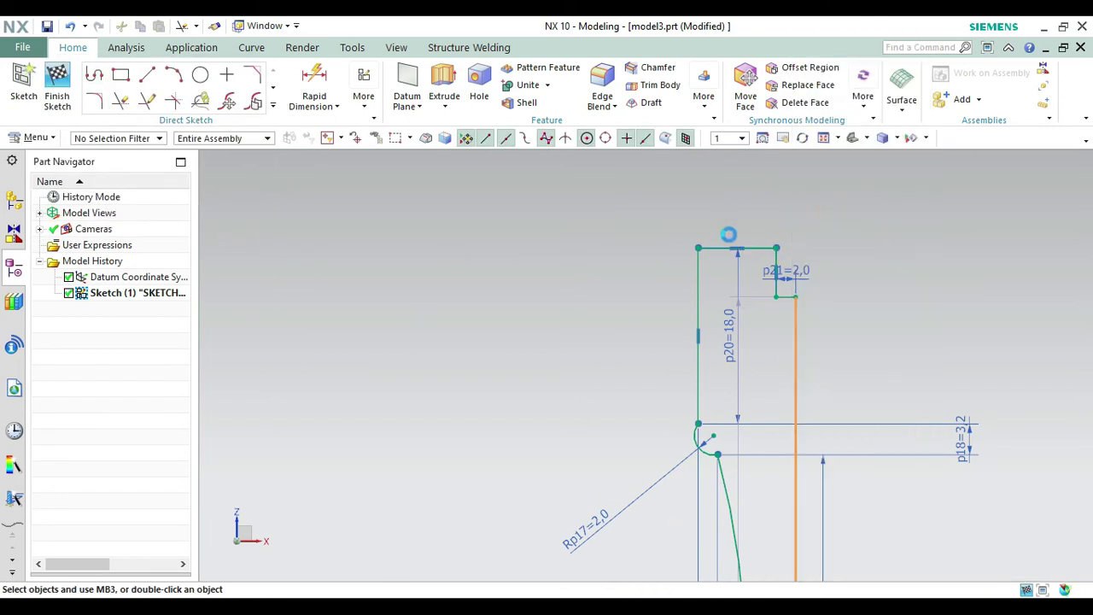
left_click(56, 81)
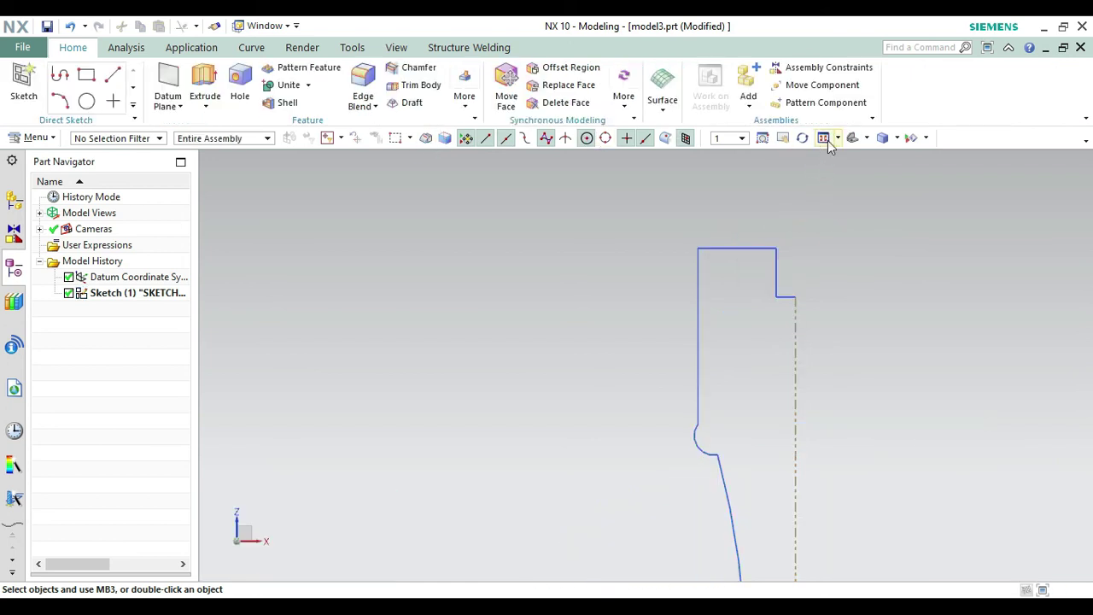
left_click(858, 142)
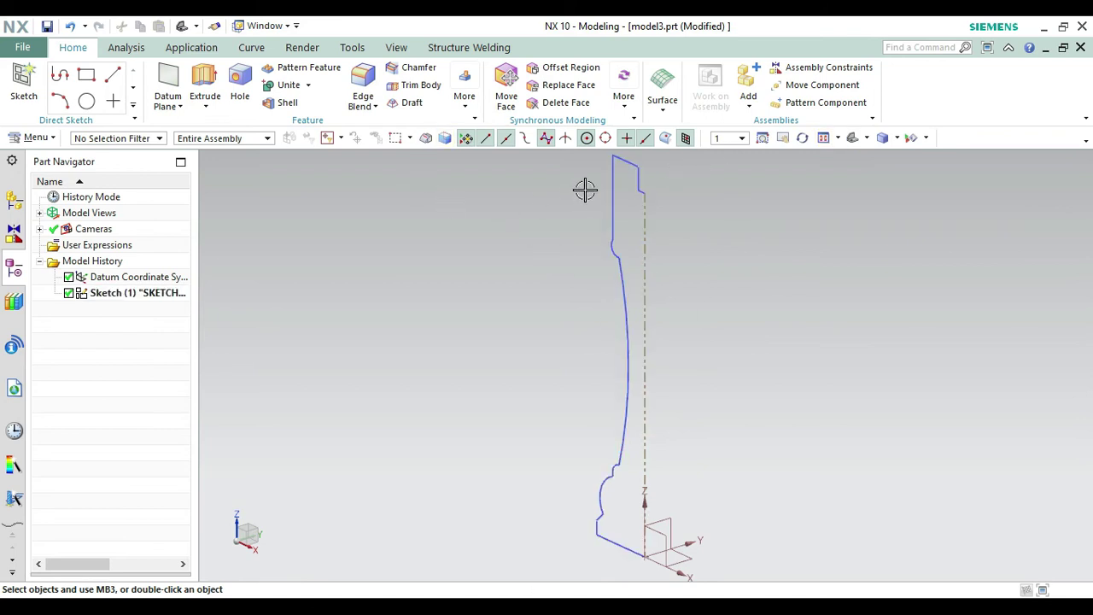
Reopen the profile sketch and chamfer its top outer corner by offset and angle, with distance 1 mm and angle 45°
double_click(604, 210)
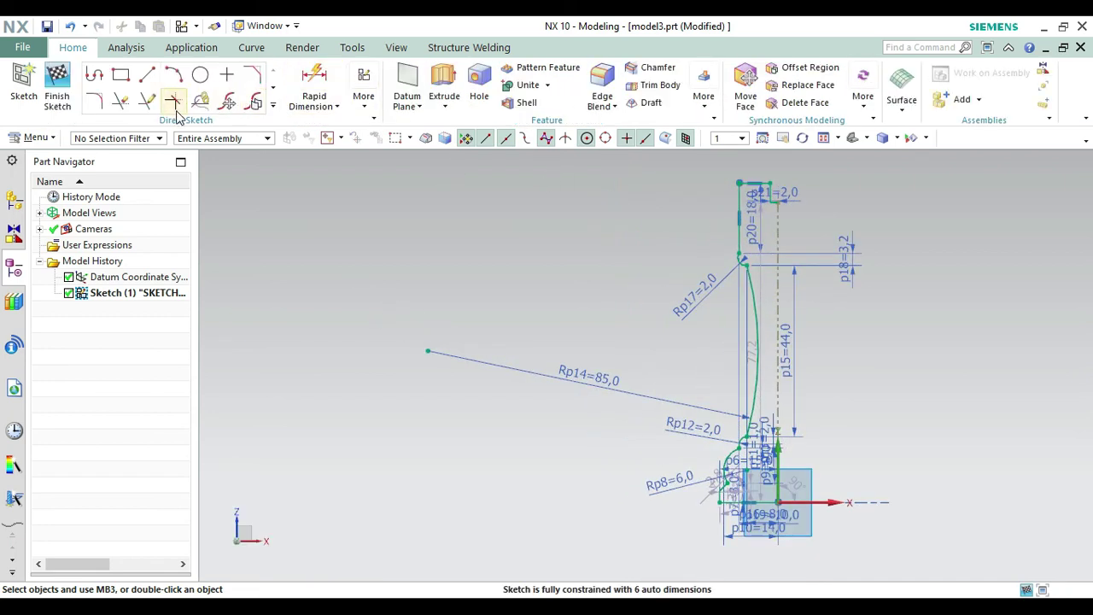
left_click(272, 106)
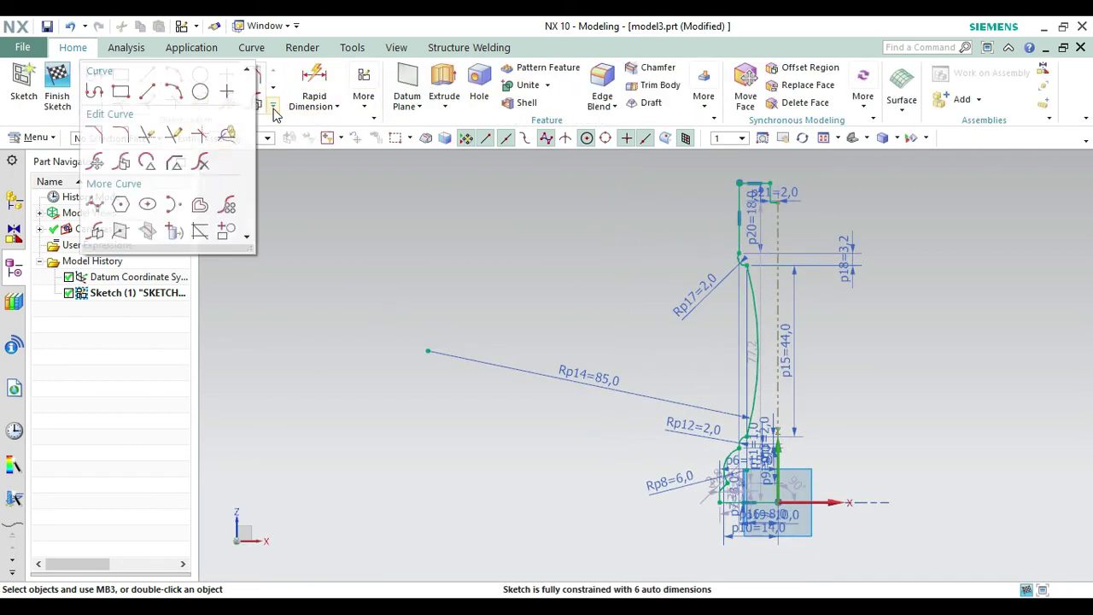
left_click(94, 137)
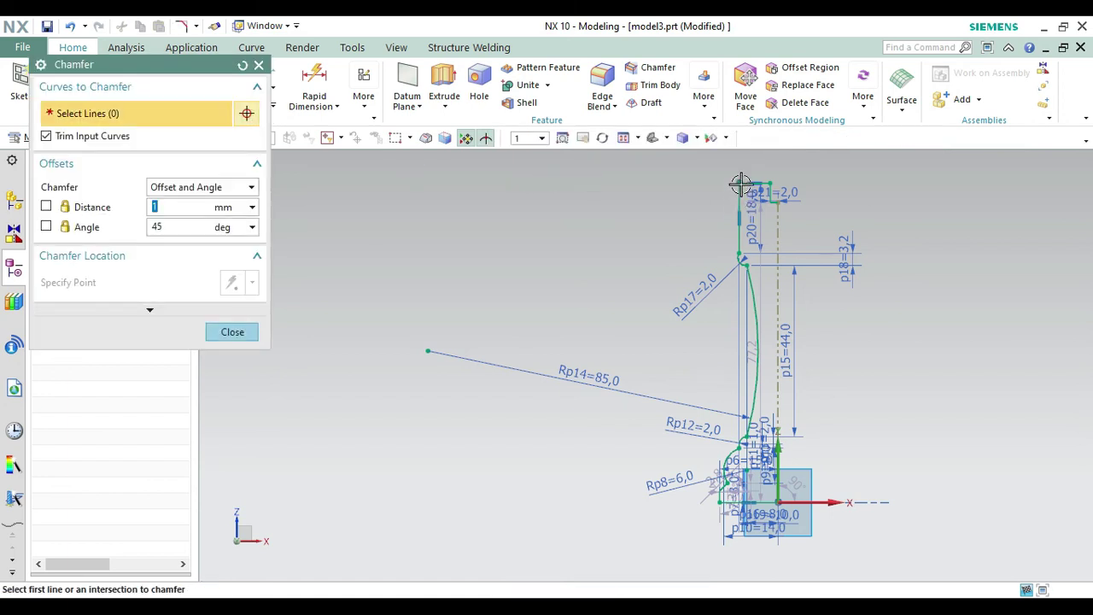
left_click(739, 182)
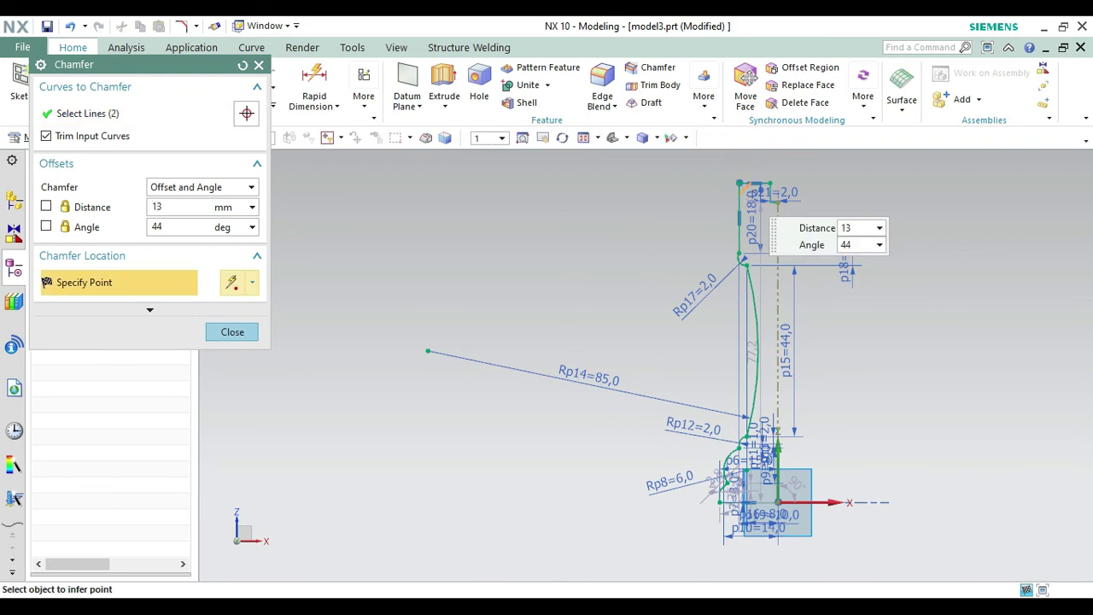
type("4")
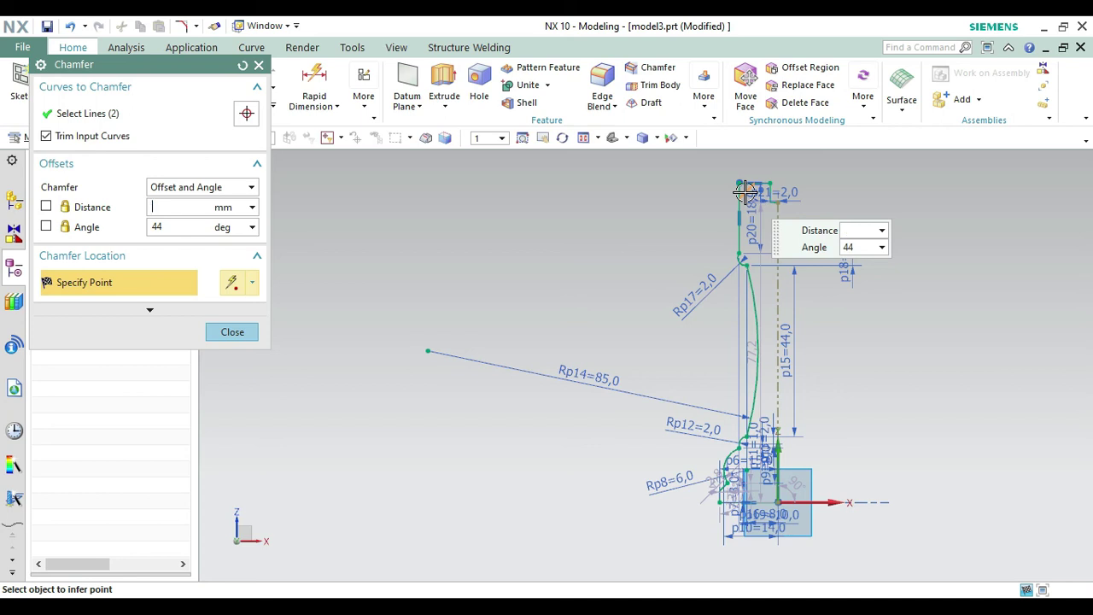
type("1")
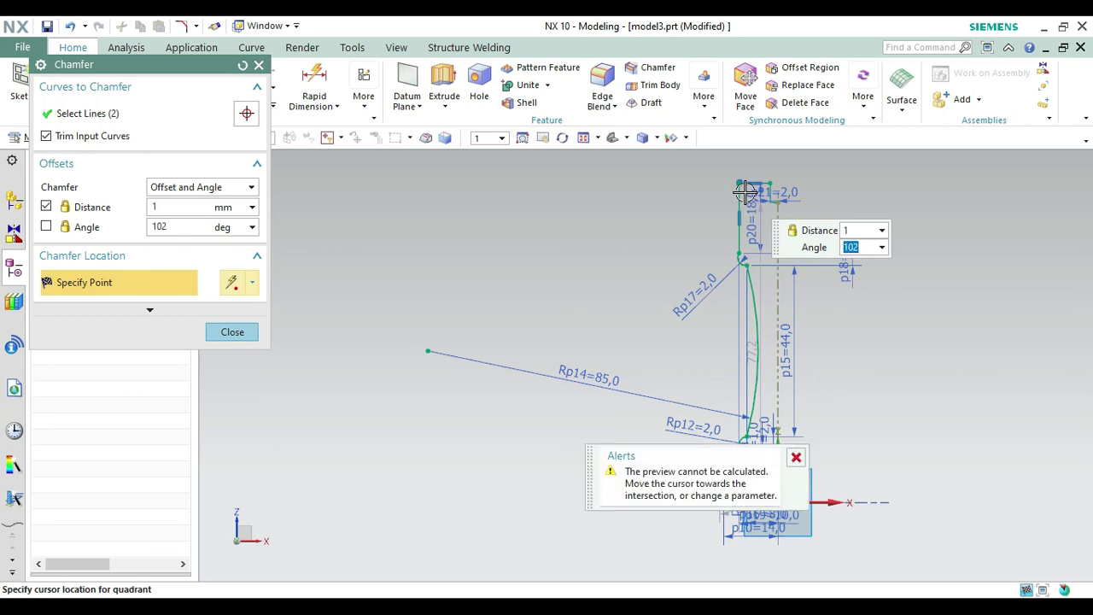
key("Down")
key("Up")
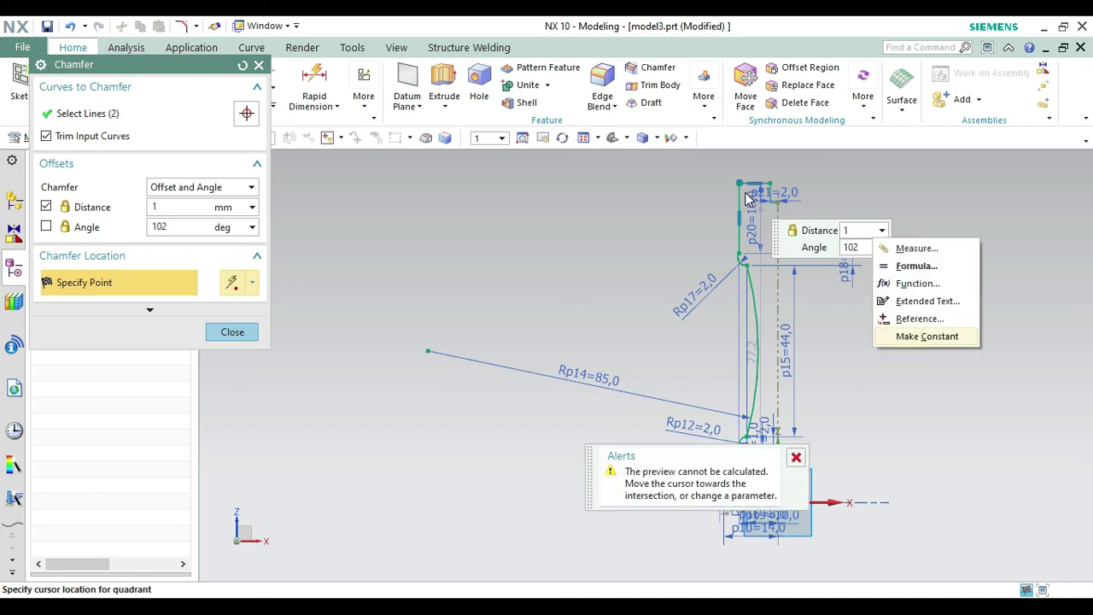
left_click(863, 206)
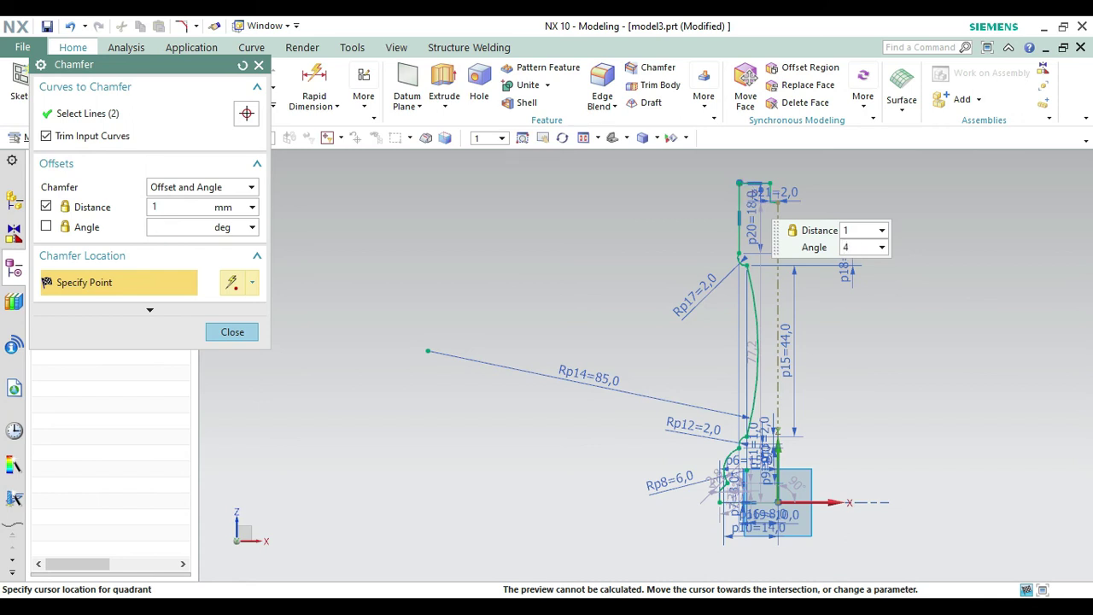
type("5")
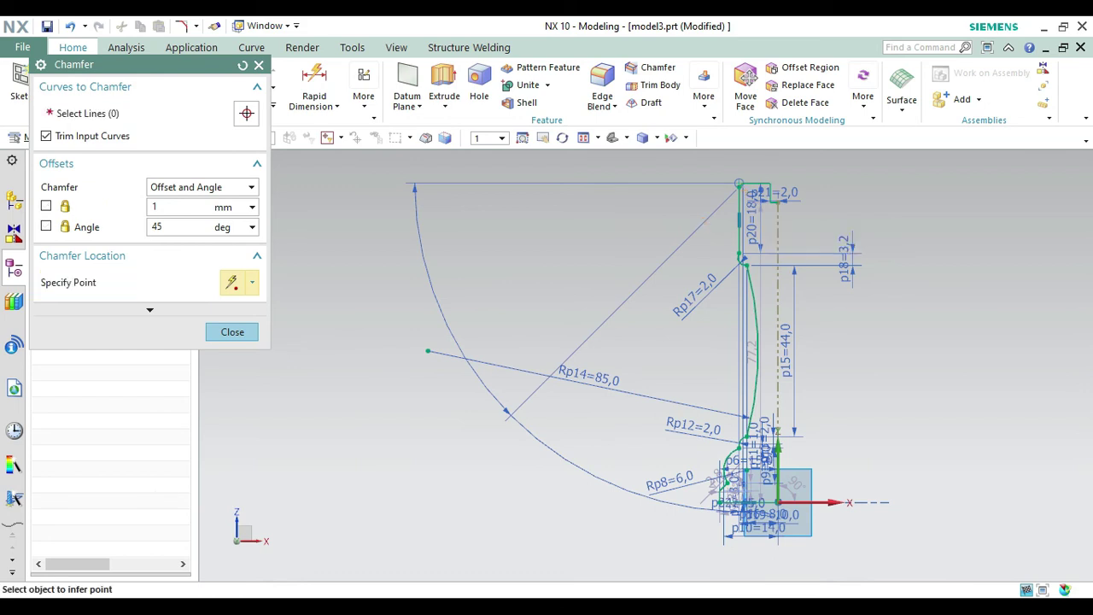
left_click(231, 332)
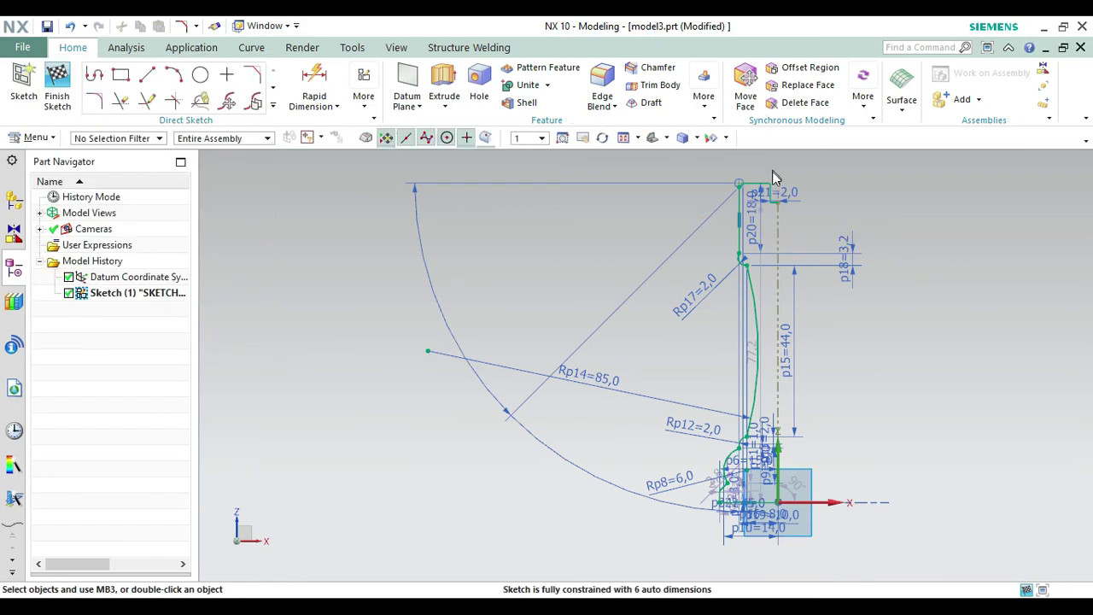
Finish the chamfered profile sketch and orient the model to an angled 3D view
scroll(762, 181, "up", 6)
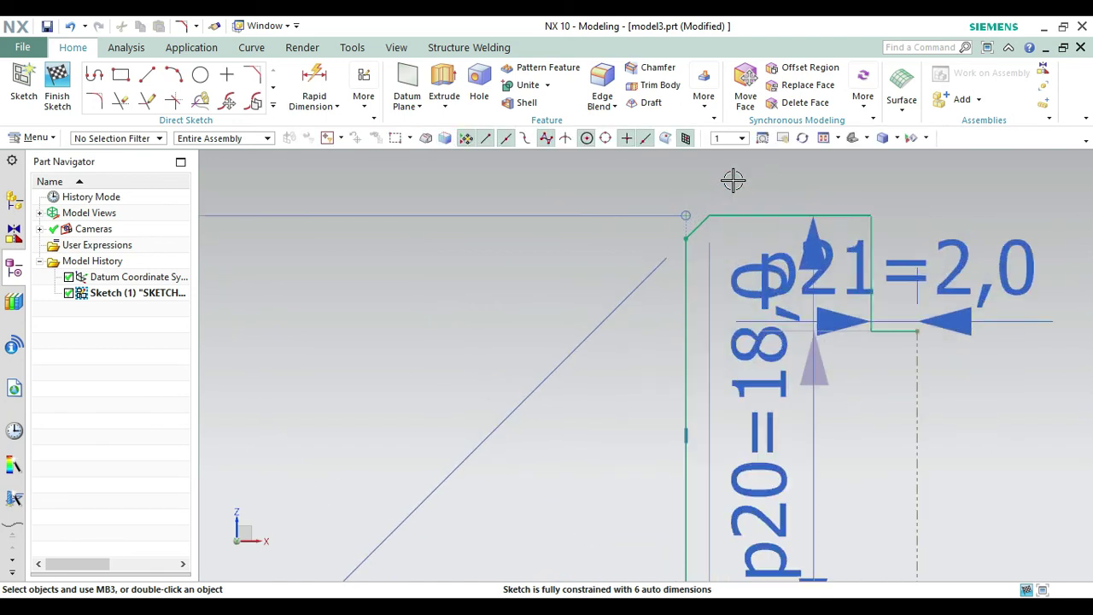
left_click(66, 92)
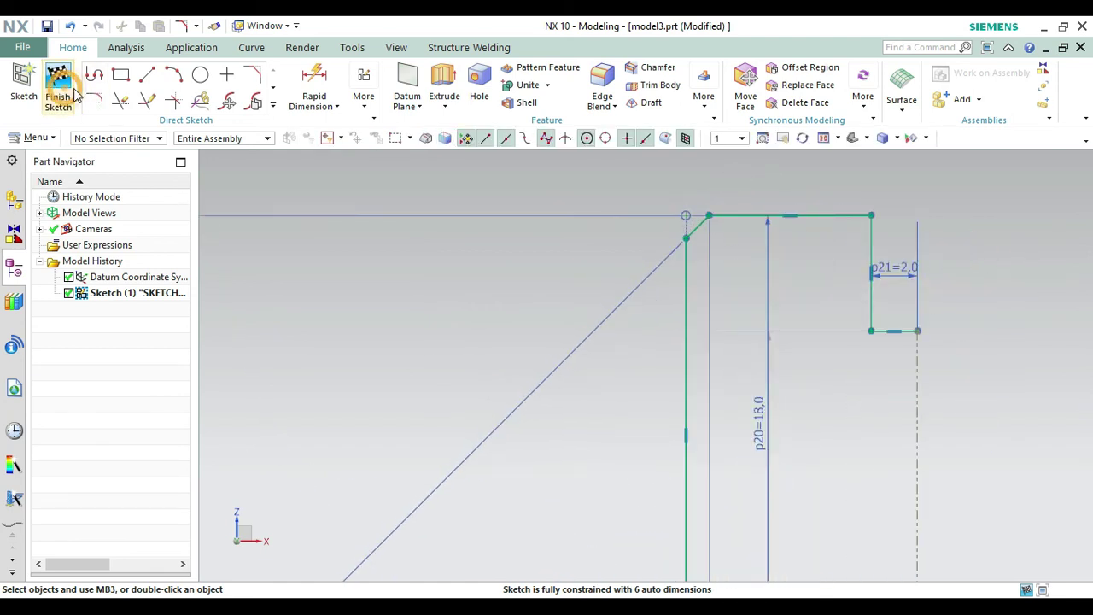
left_click(850, 139)
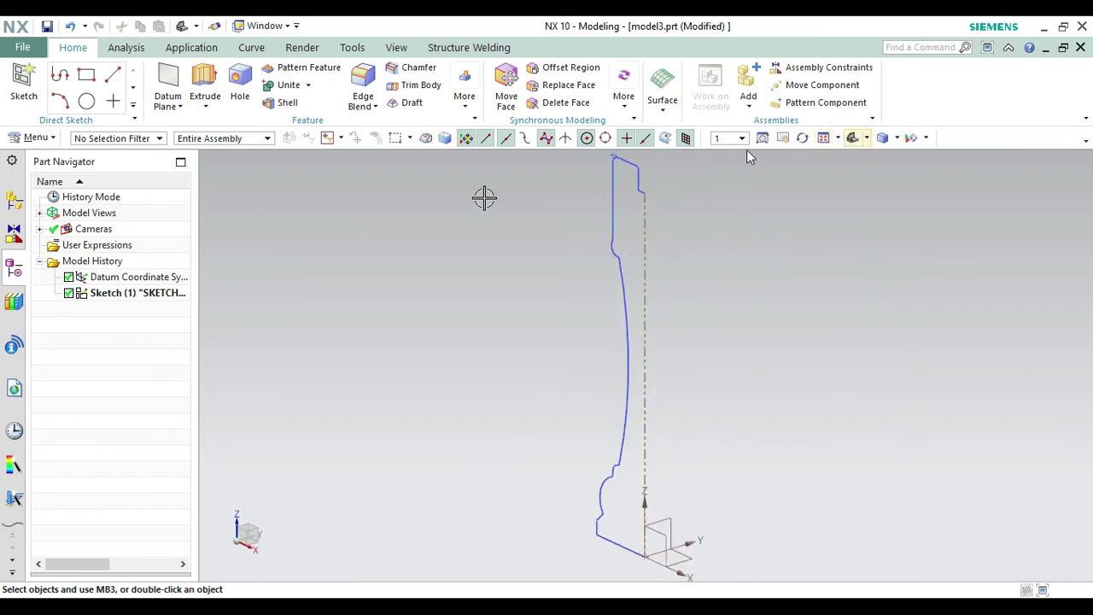
Revolve the connected profile curves from 0 to 360° about the vertical Z axis as a solid body
left_click(203, 111)
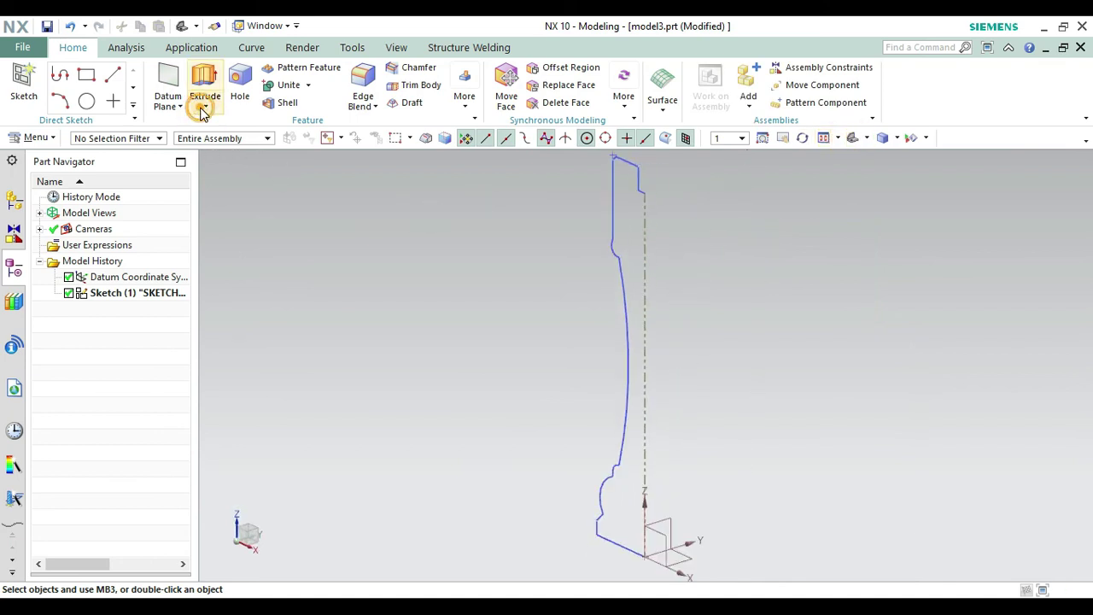
left_click(209, 137)
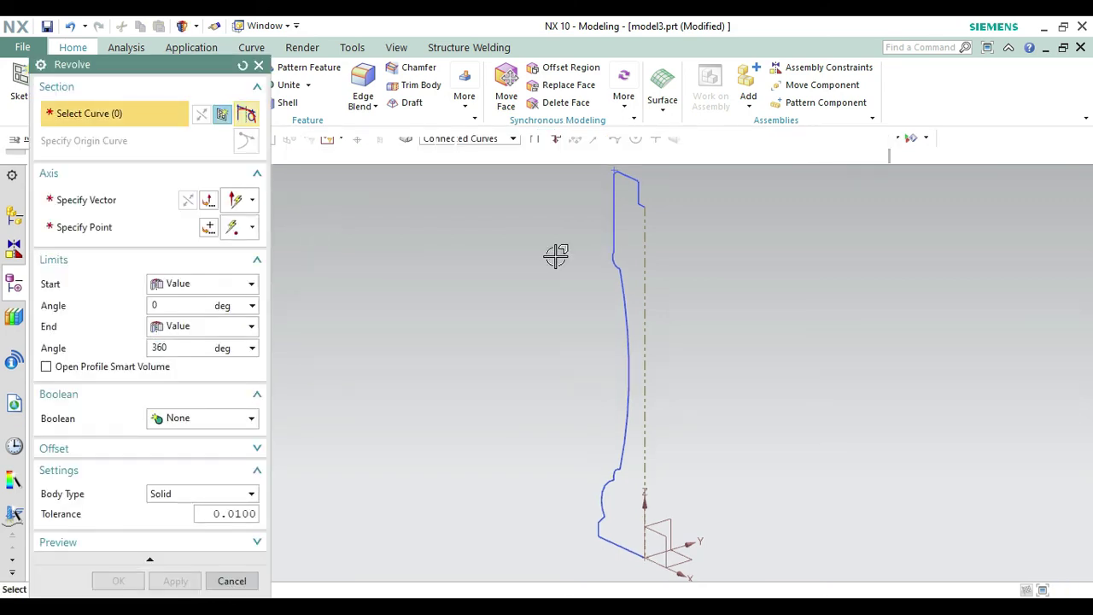
left_click(613, 229)
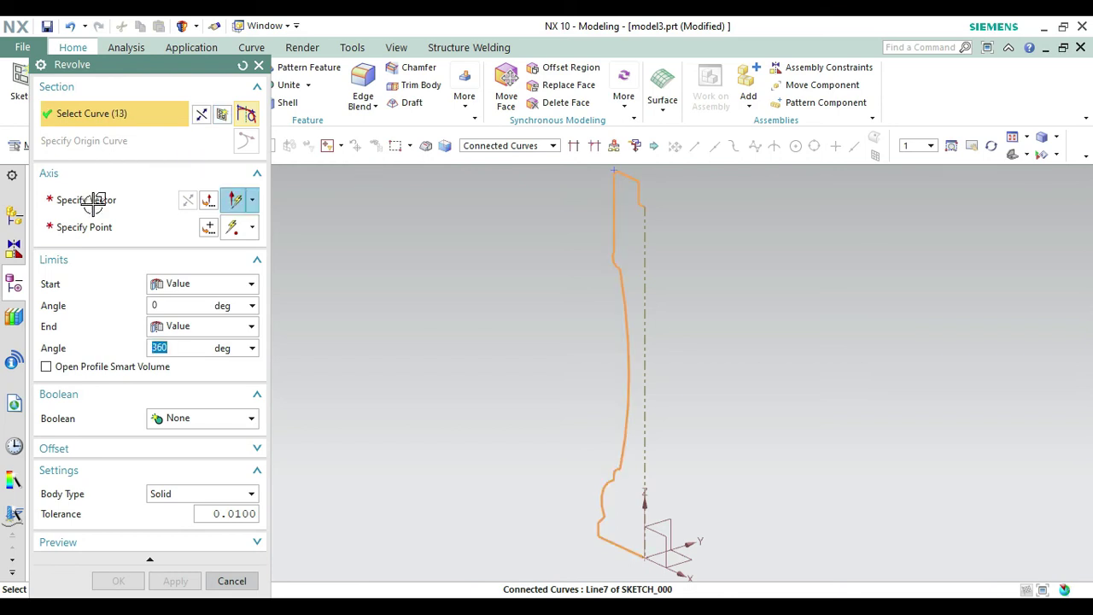
left_click(647, 334)
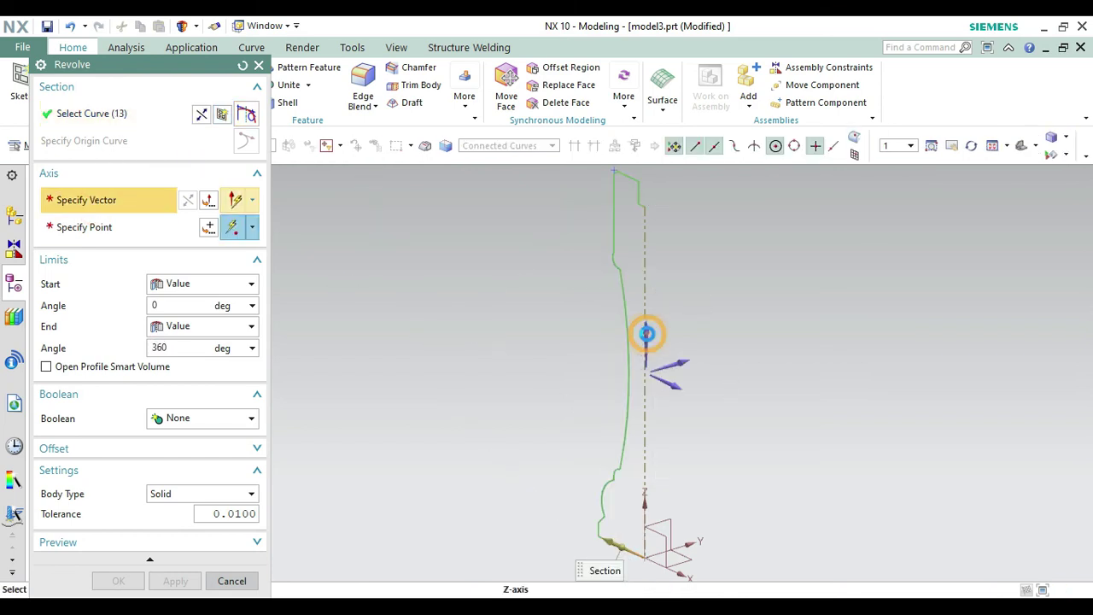
left_click(647, 379)
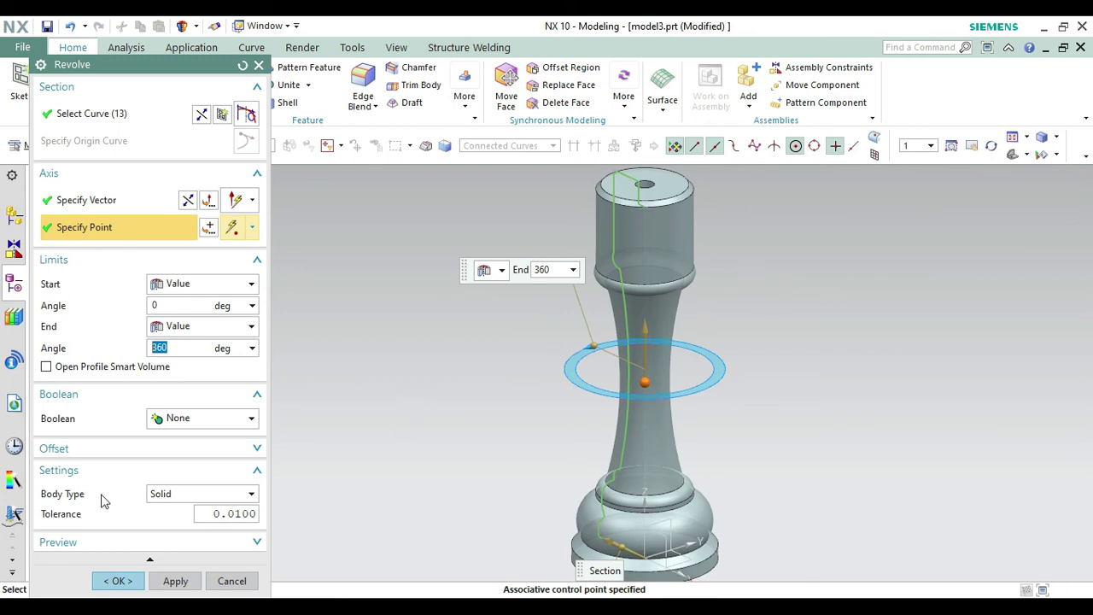
left_click(132, 577)
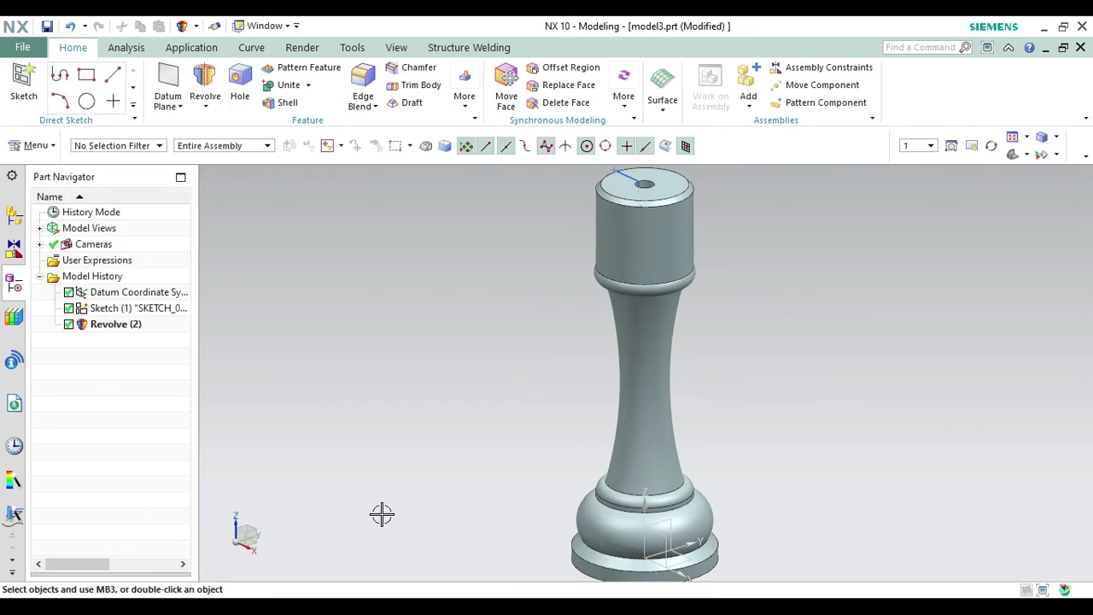
Hide the profile sketch used for the revolved body
left_click(627, 184)
right_click(628, 184)
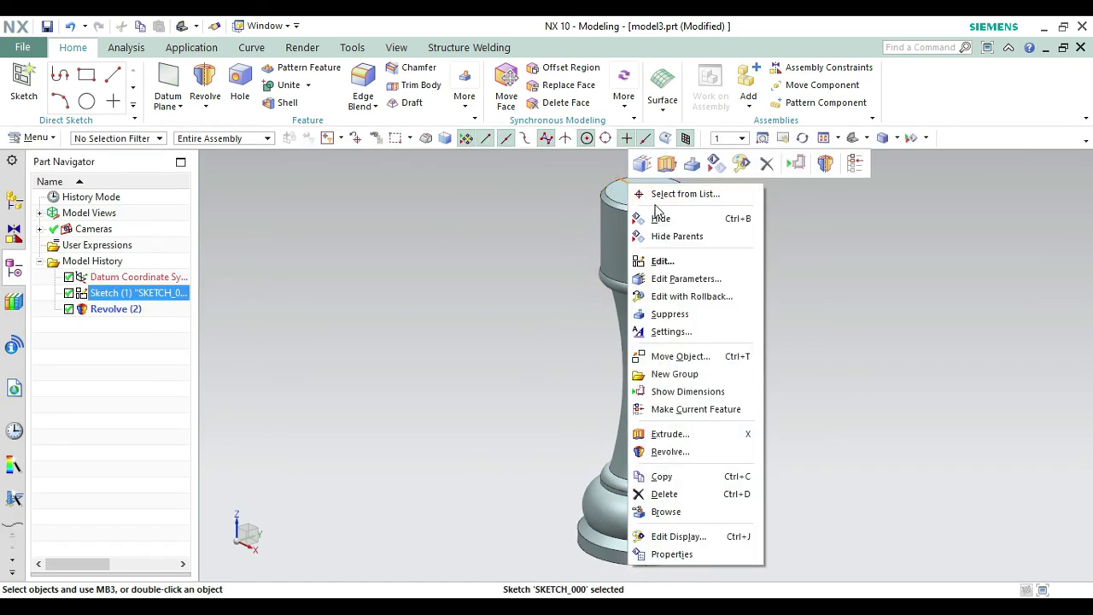
left_click(660, 219)
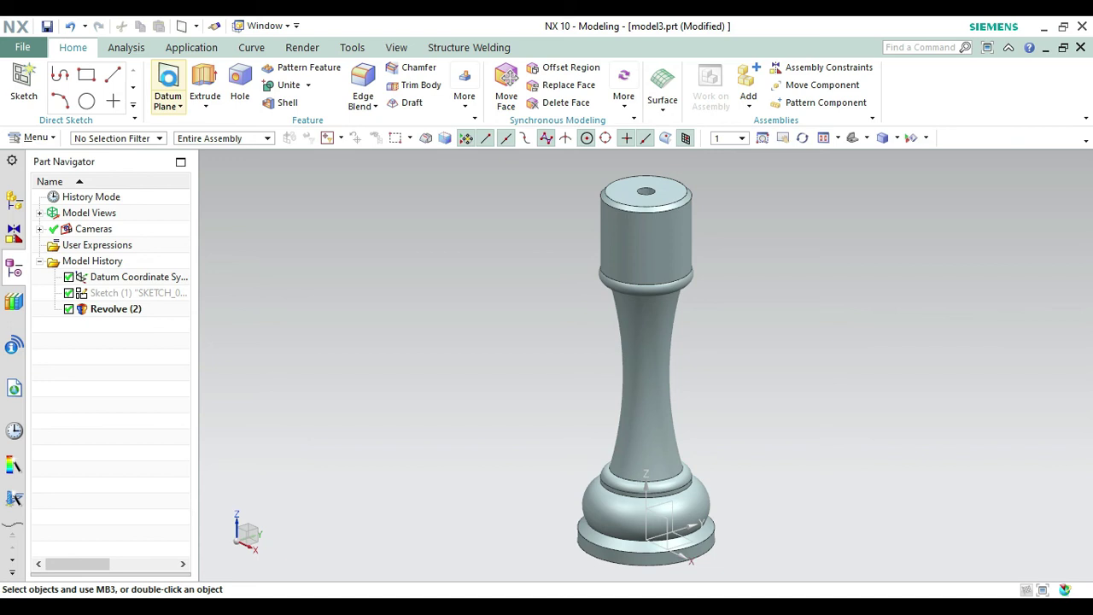
Create an inferred datum plane tangent to the upper cylindrical face of the revolved body
left_click(169, 81)
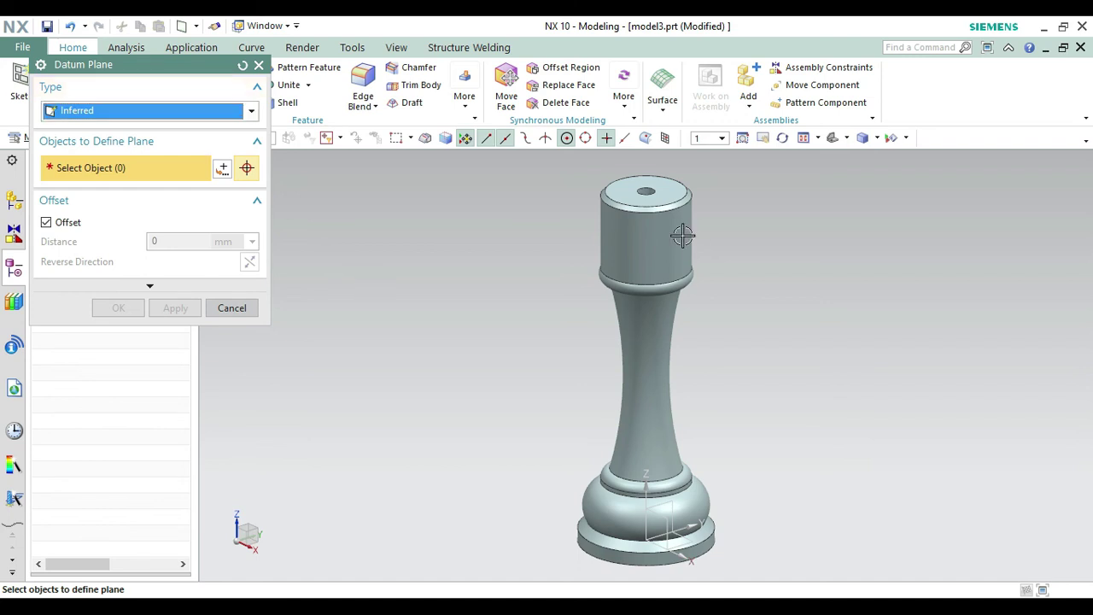
left_click(654, 221)
left_click(119, 308)
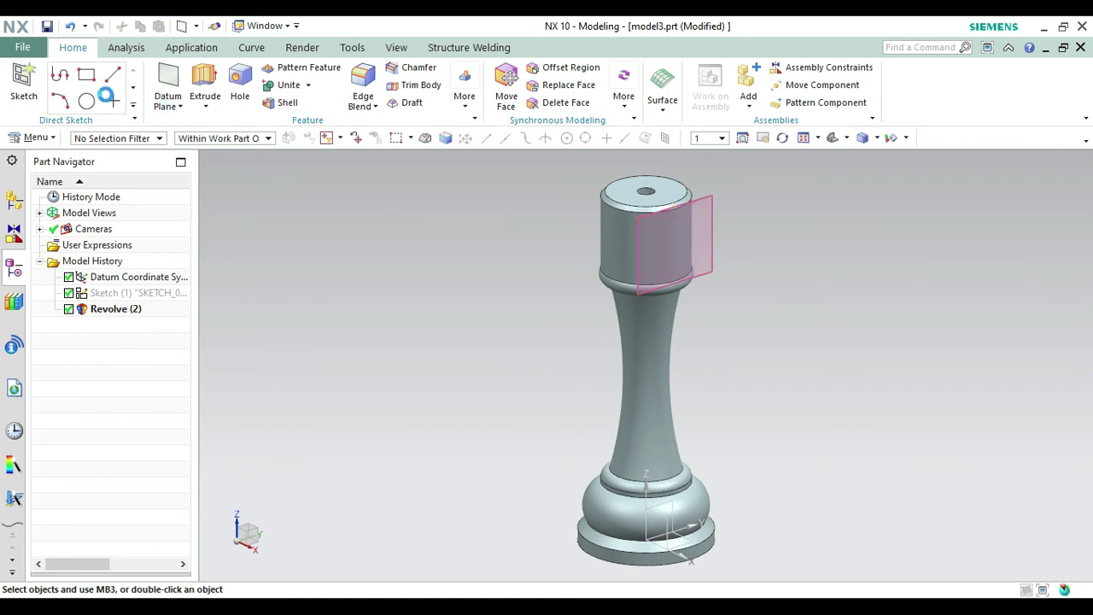
Start a sketch on the datum plane tangent to the cylindrical head, with horizontal reference orientation
left_click(18, 82)
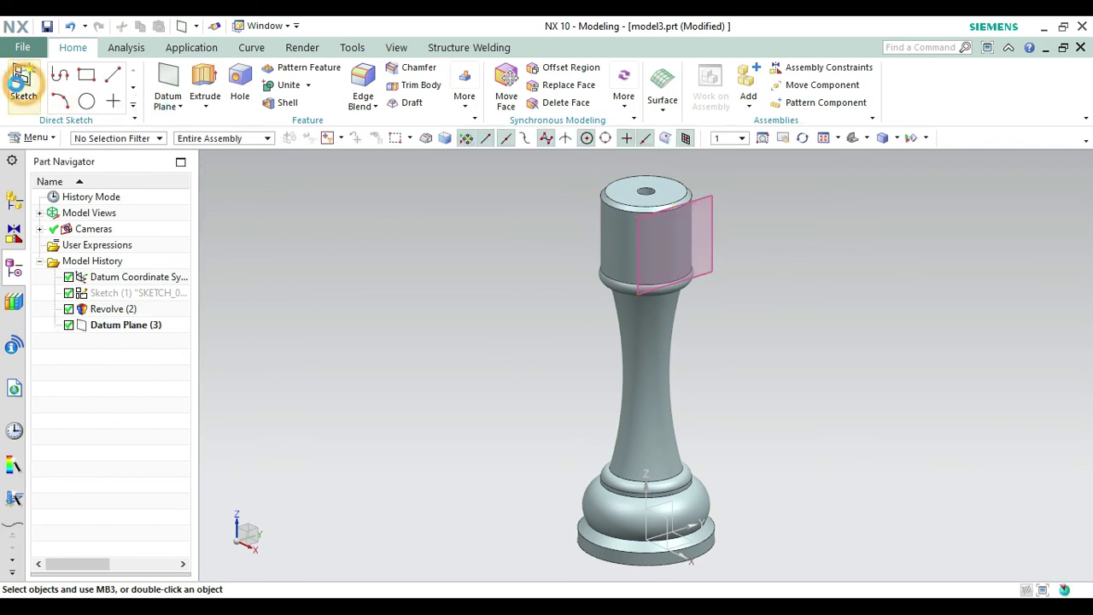
left_click(708, 196)
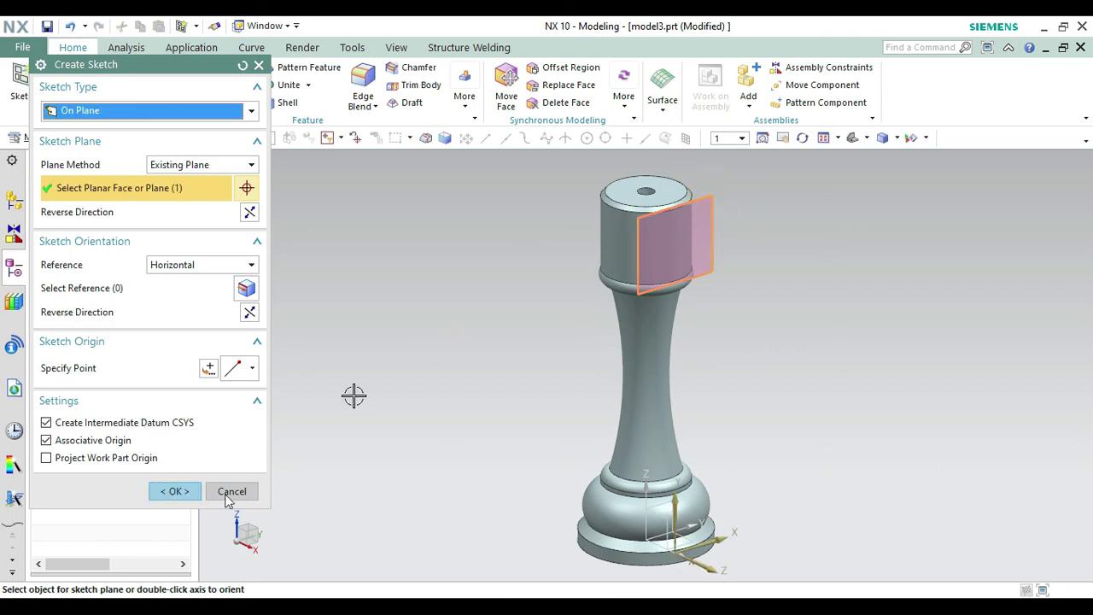
left_click(171, 490)
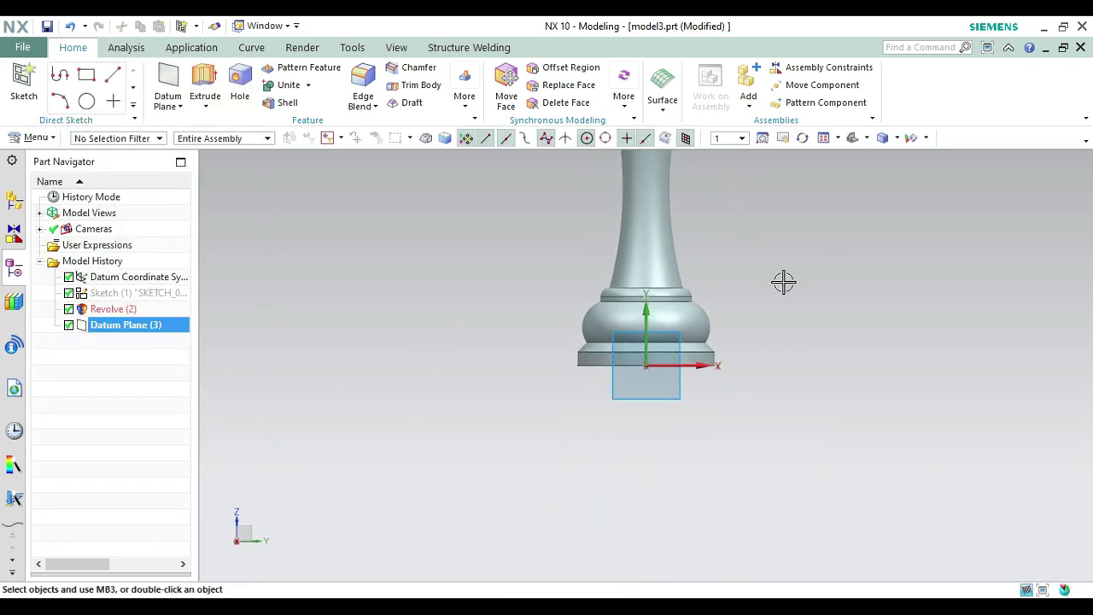
left_click(783, 138)
left_click_drag(751, 270, 736, 392)
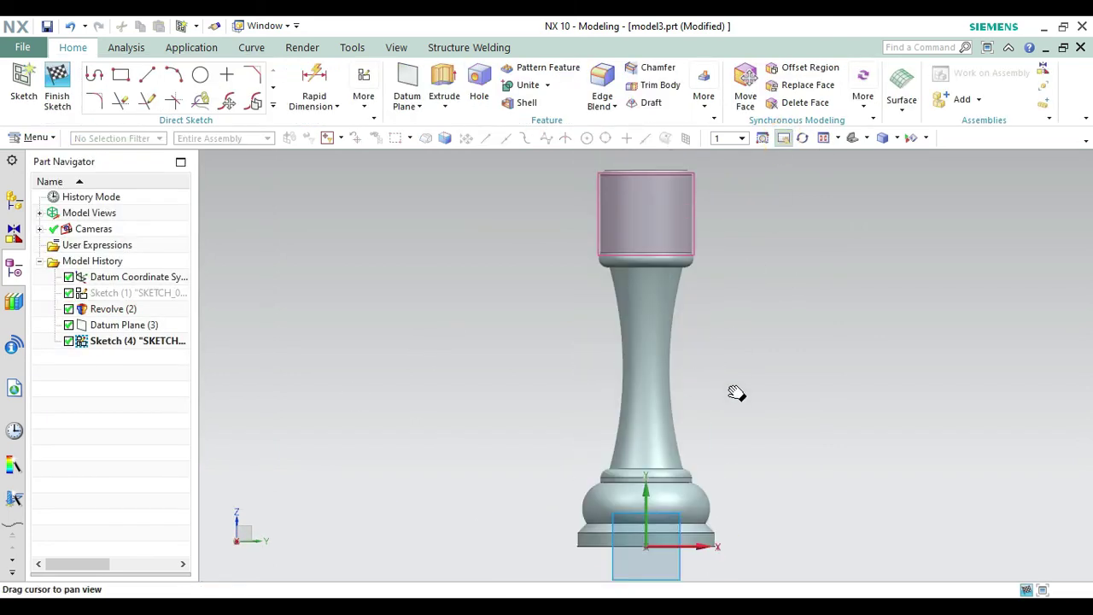
Sketch a vertical line about 85 mm long from the sketch origin to just above the head
left_click(147, 75)
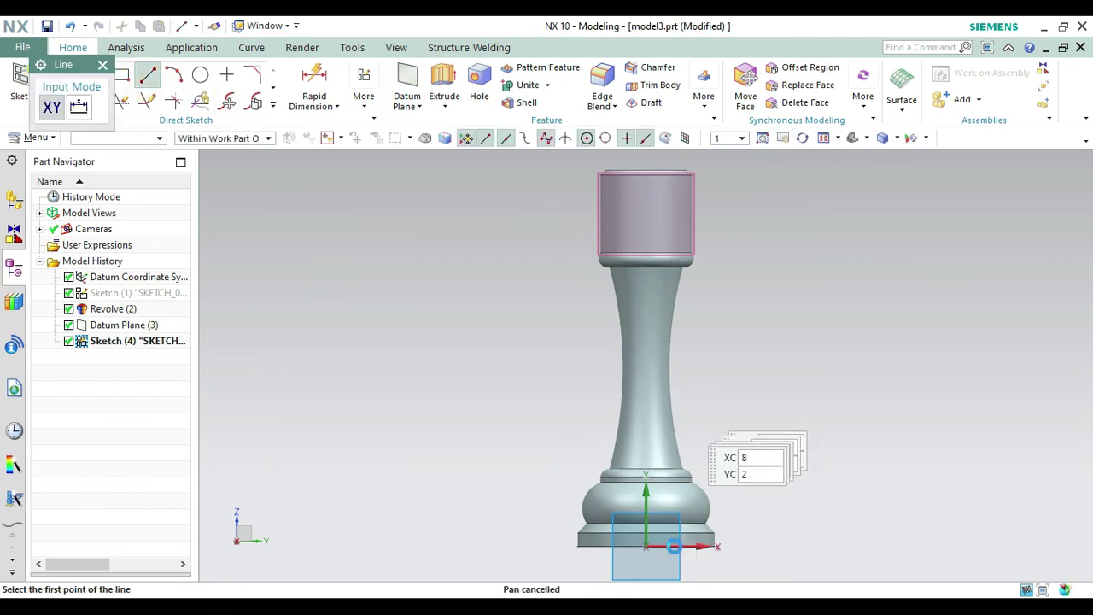
left_click(645, 545)
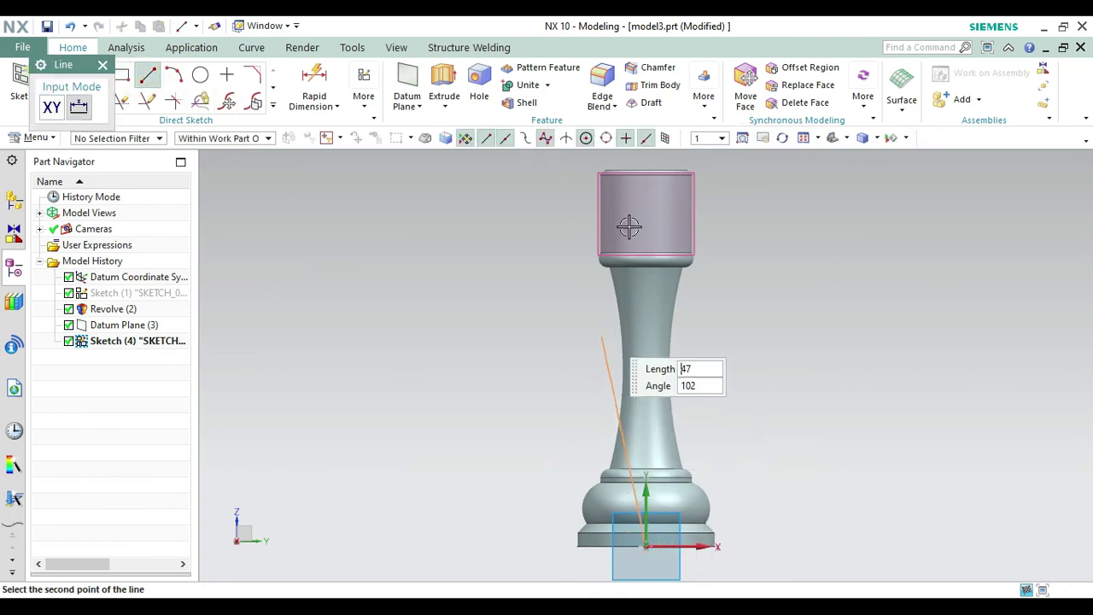
left_click(640, 158)
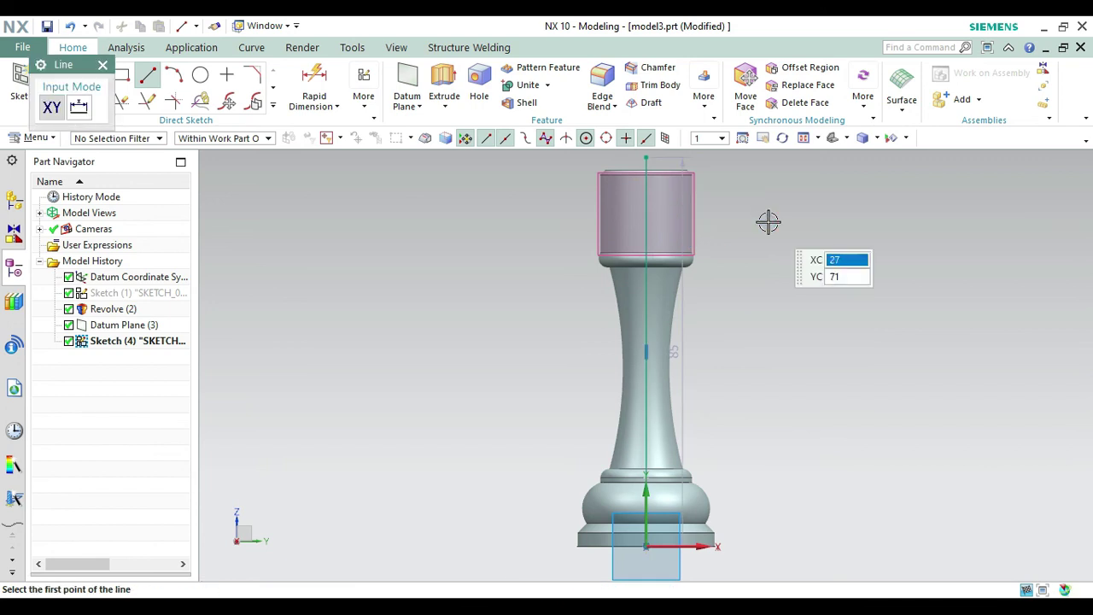
key("Escape")
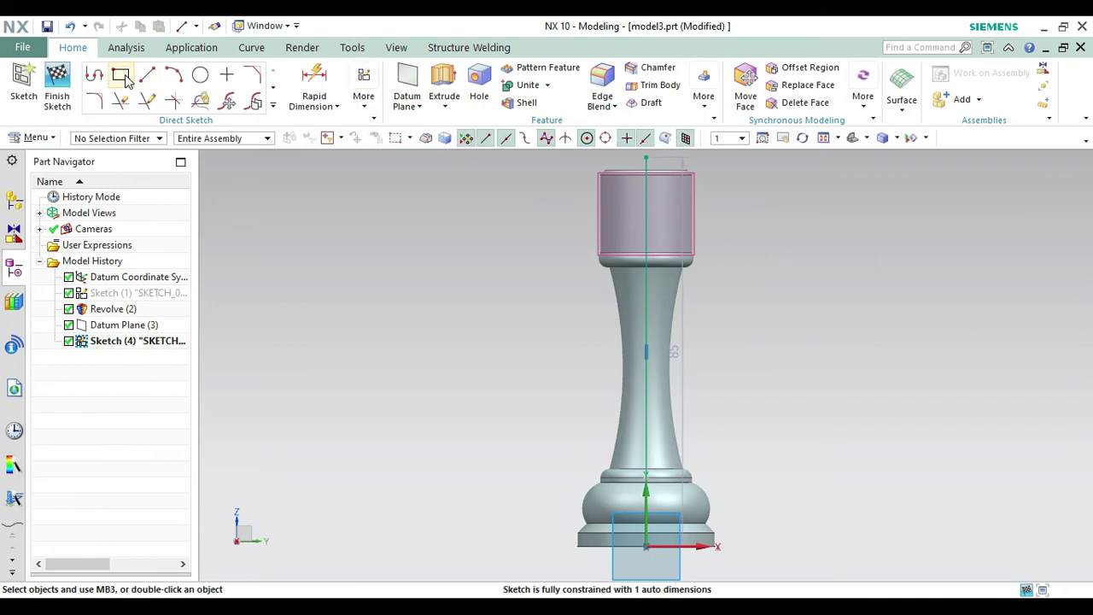
Sketch a from-center rectangle 6 mm wide, centered on the vertical line at the head's upper edge
left_click(122, 76)
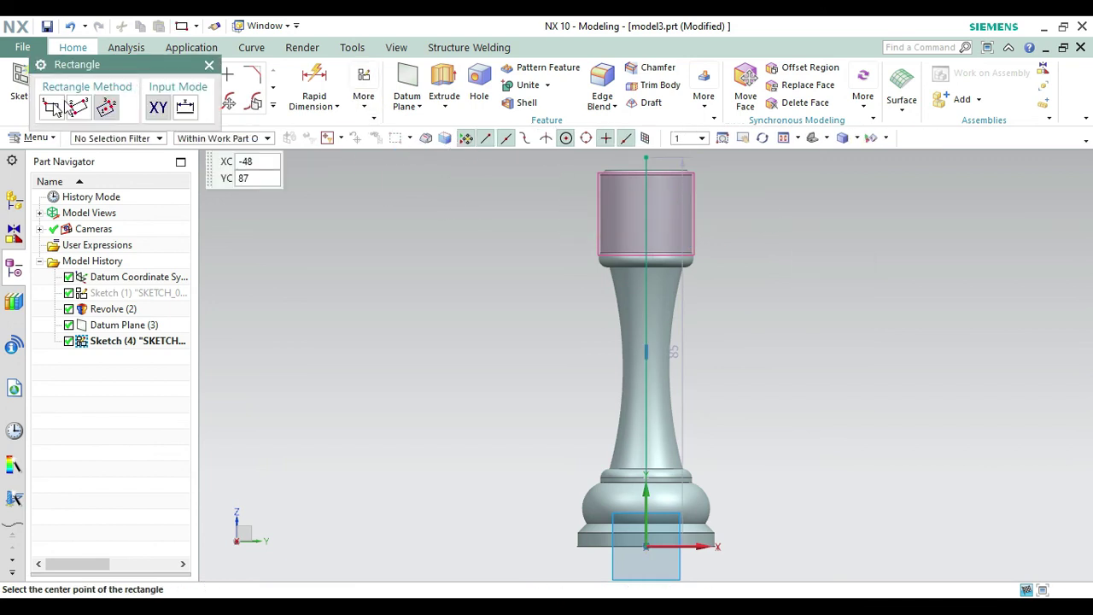
left_click(632, 160)
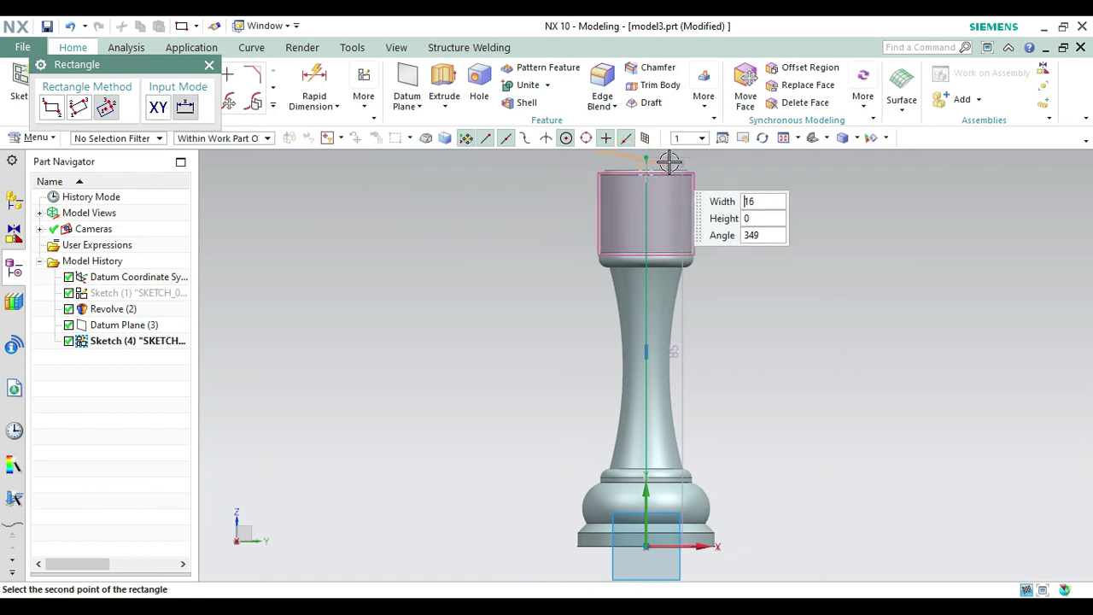
key("Escape")
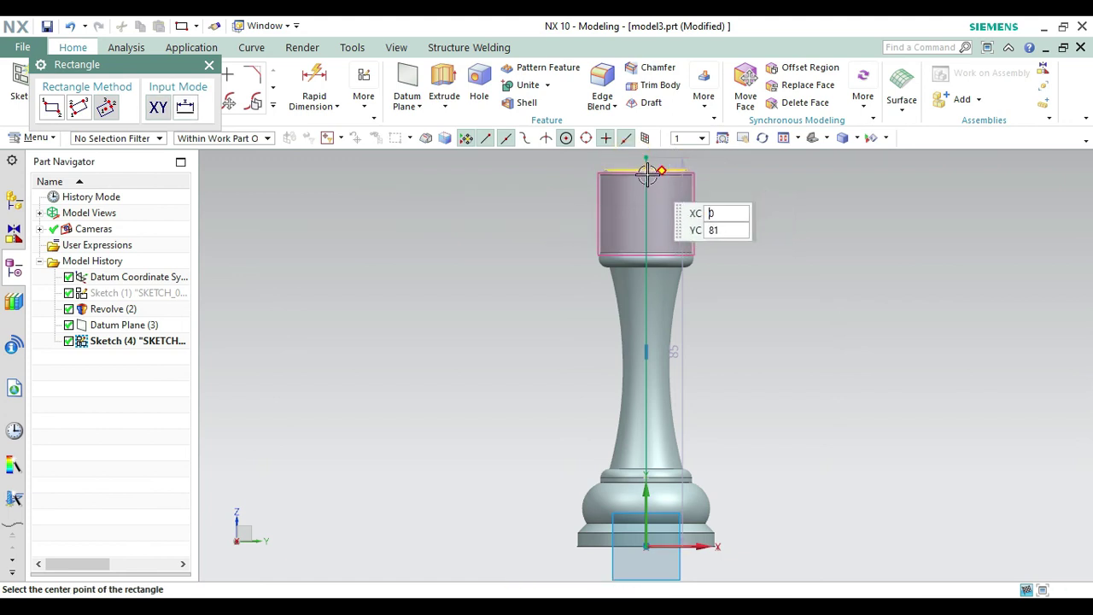
left_click(645, 172)
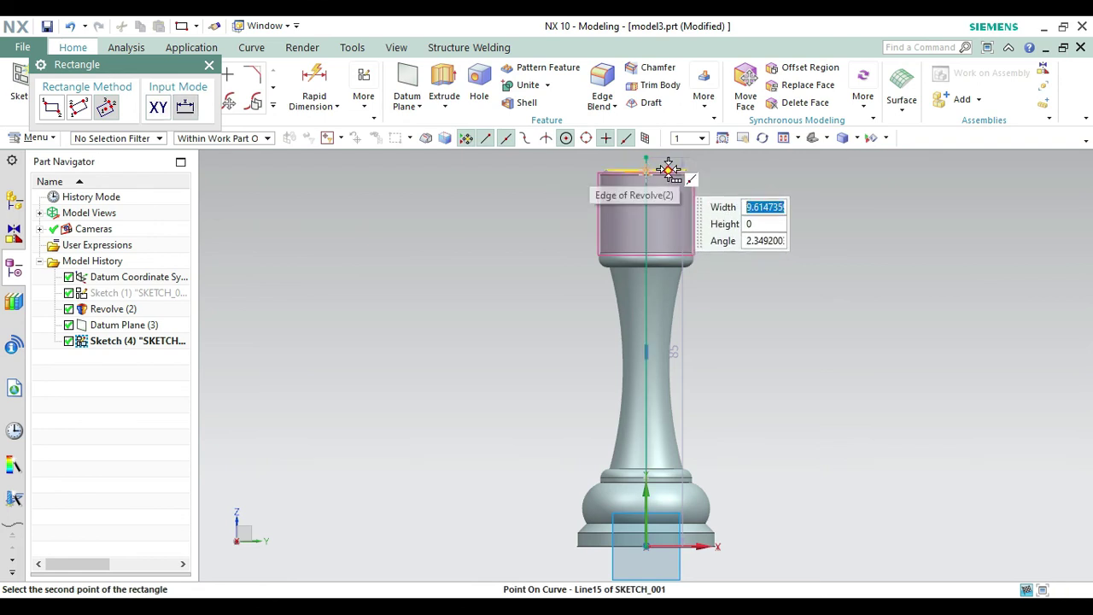
type("6")
key("Tab")
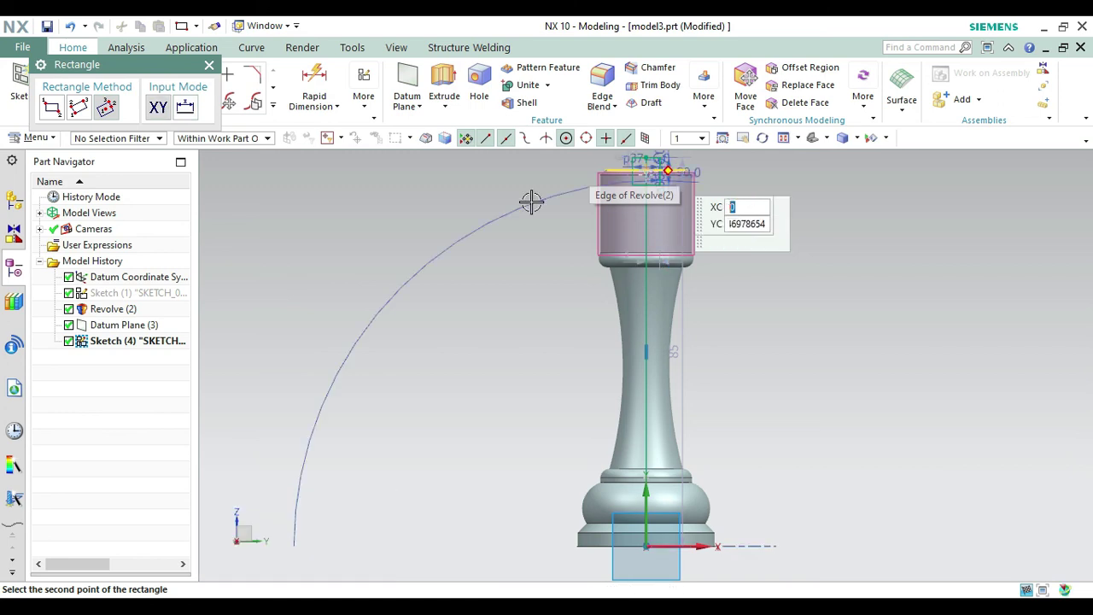
left_click(208, 65)
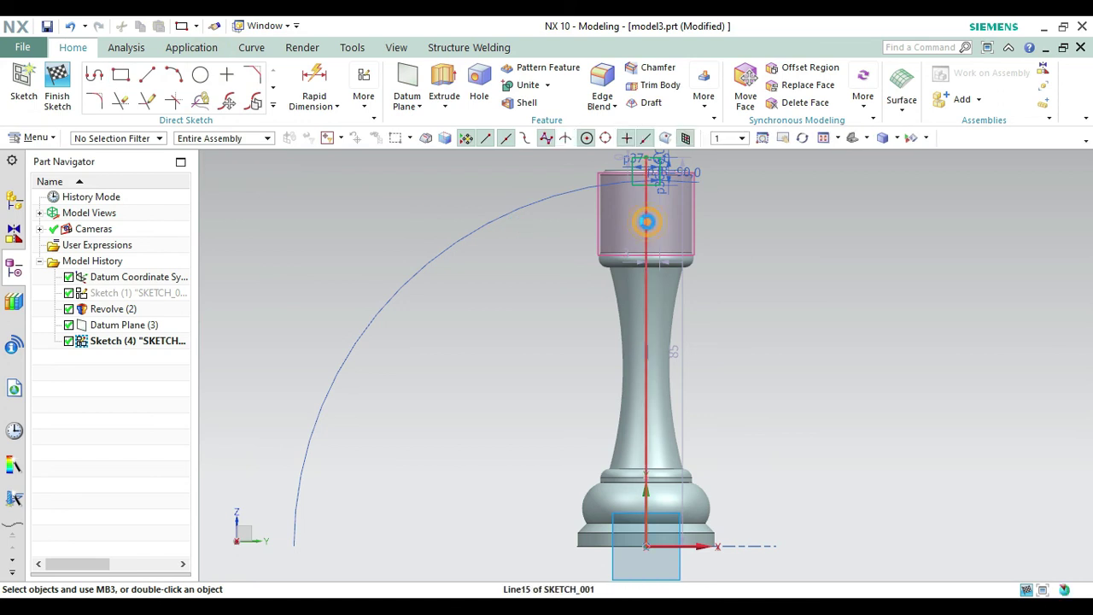
Convert the vertical sketch line to a reference line and hide the datum plane tangent to the head
left_click(647, 222)
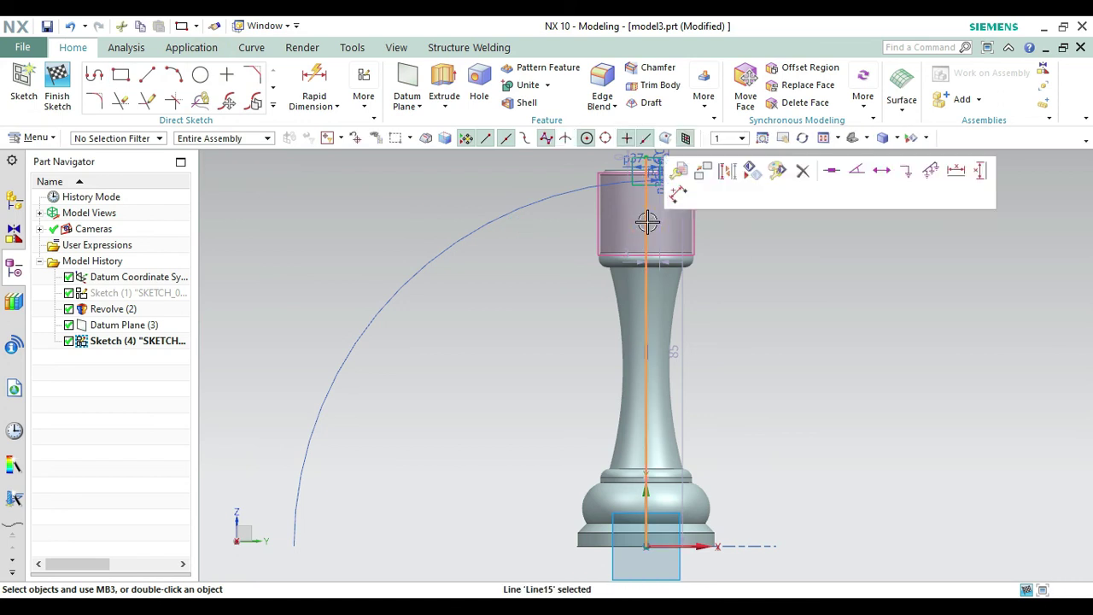
left_click(728, 174)
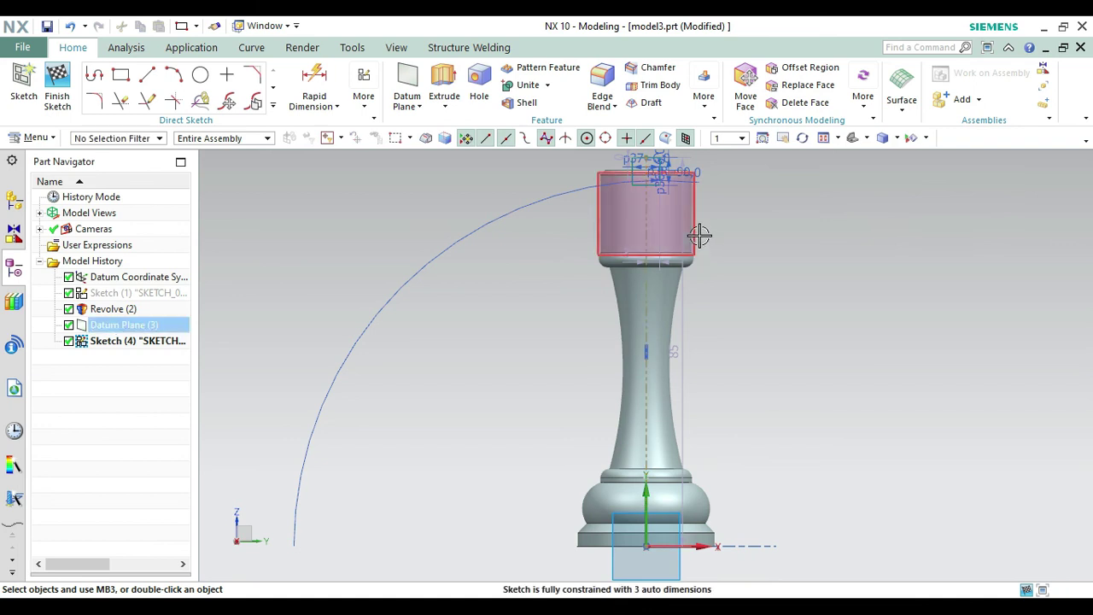
left_click(699, 235)
key("ctrl+b")
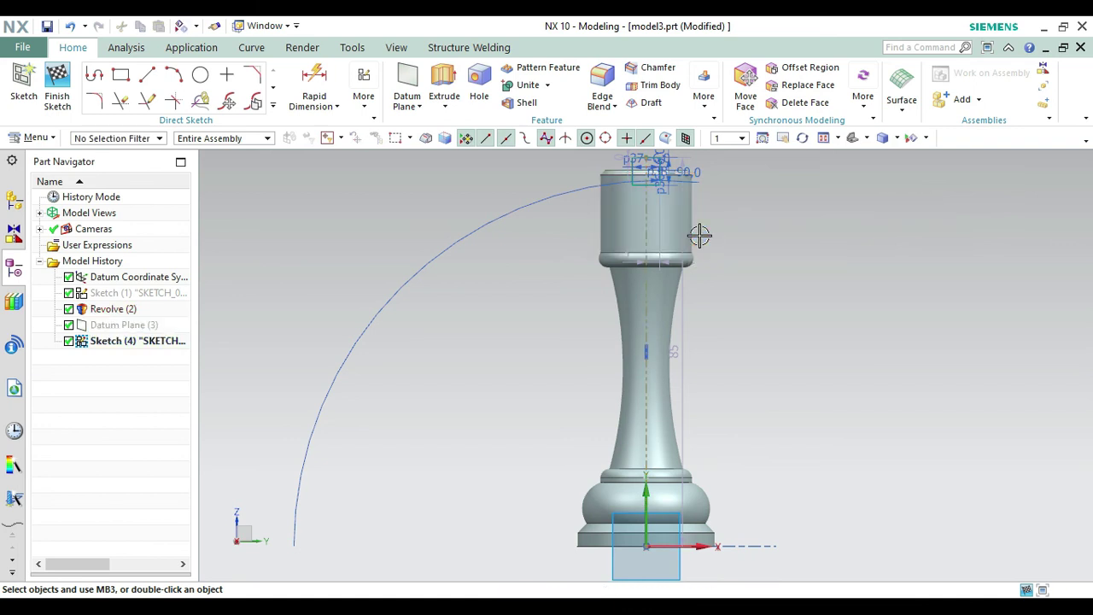
Finish the sketch and extrude the rectangle 3 mm into the head in the reversed direction, subtracting it from the body
key("Home")
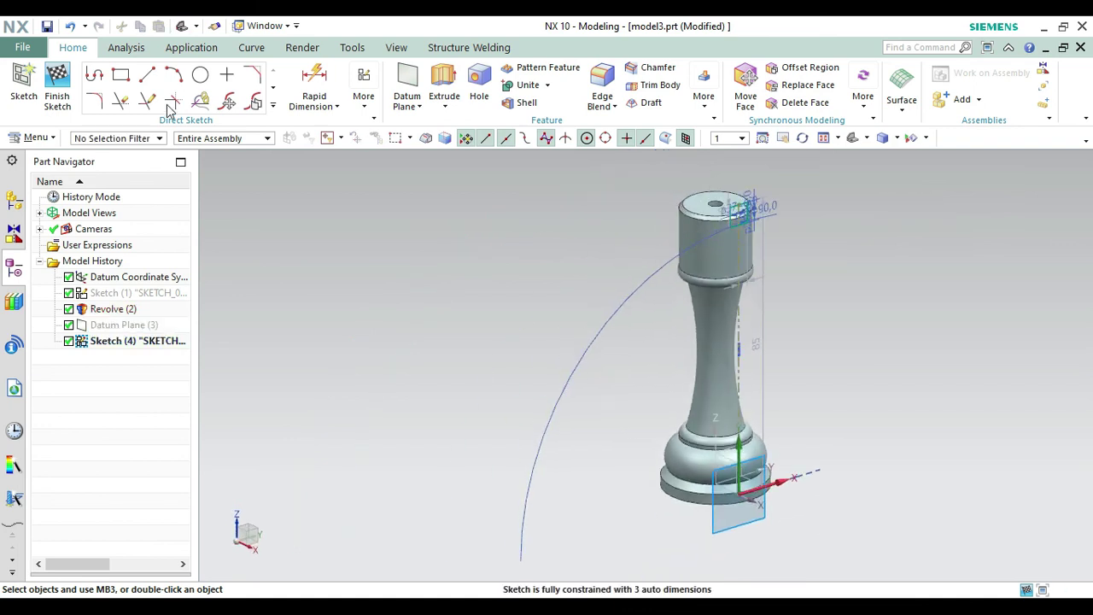
left_click(57, 92)
left_click(205, 82)
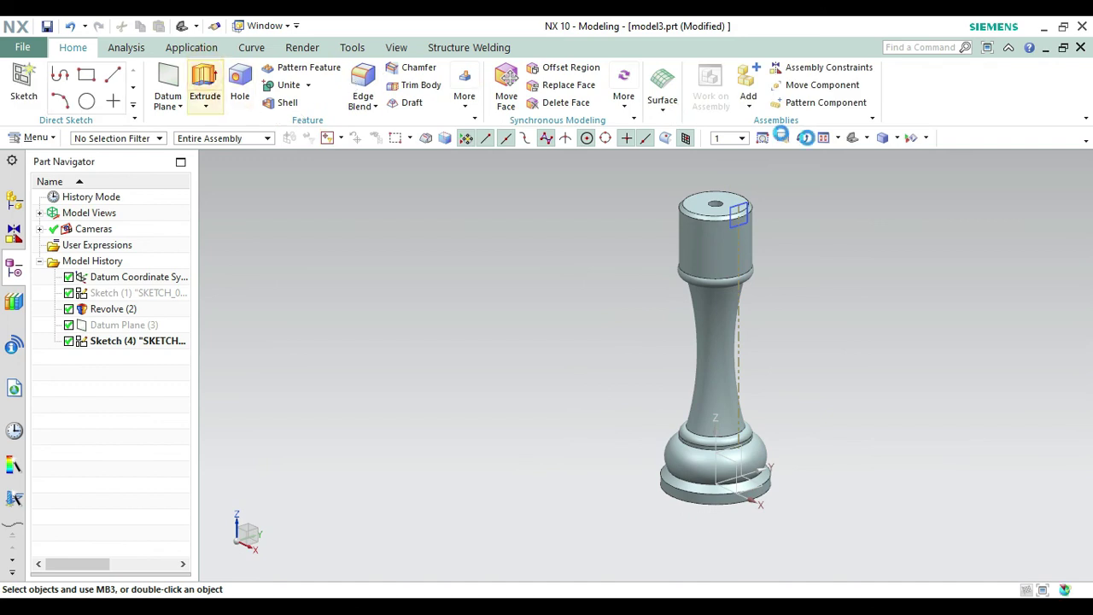
left_click(738, 212)
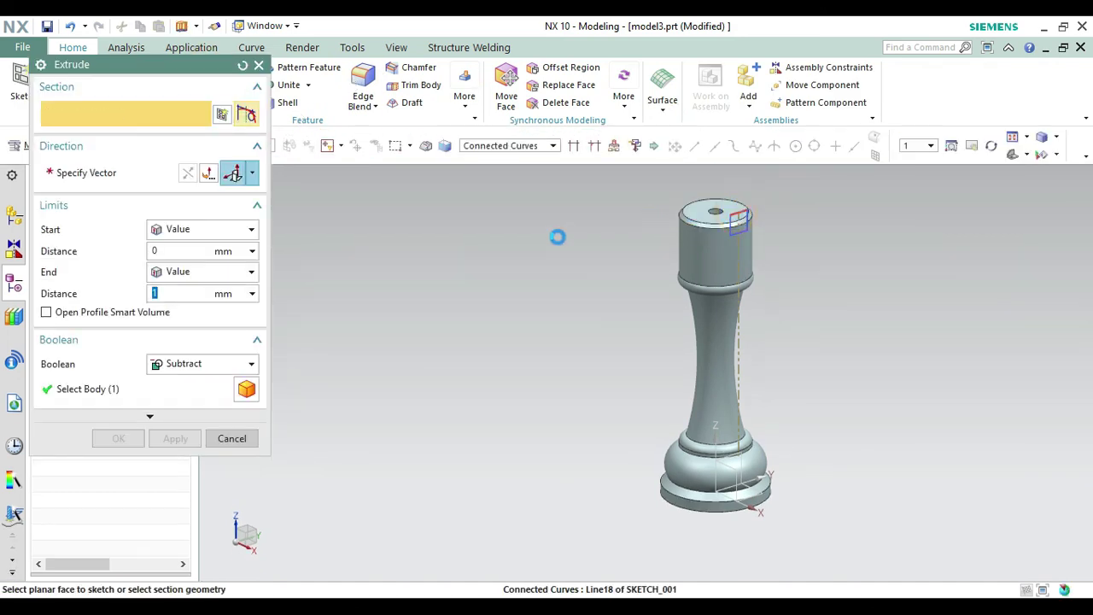
left_click(188, 175)
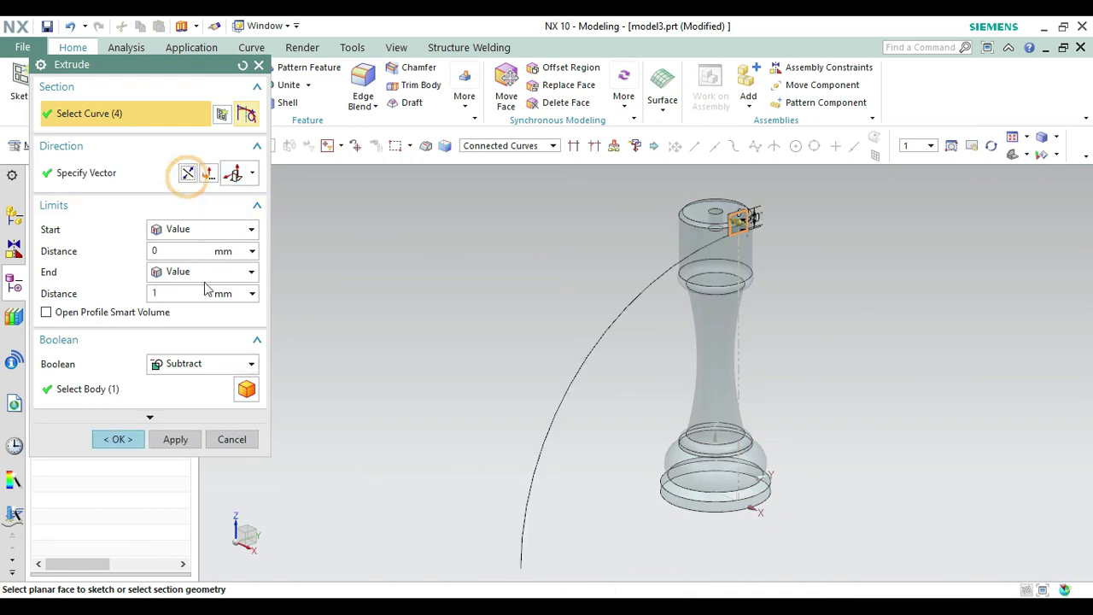
left_click(161, 290)
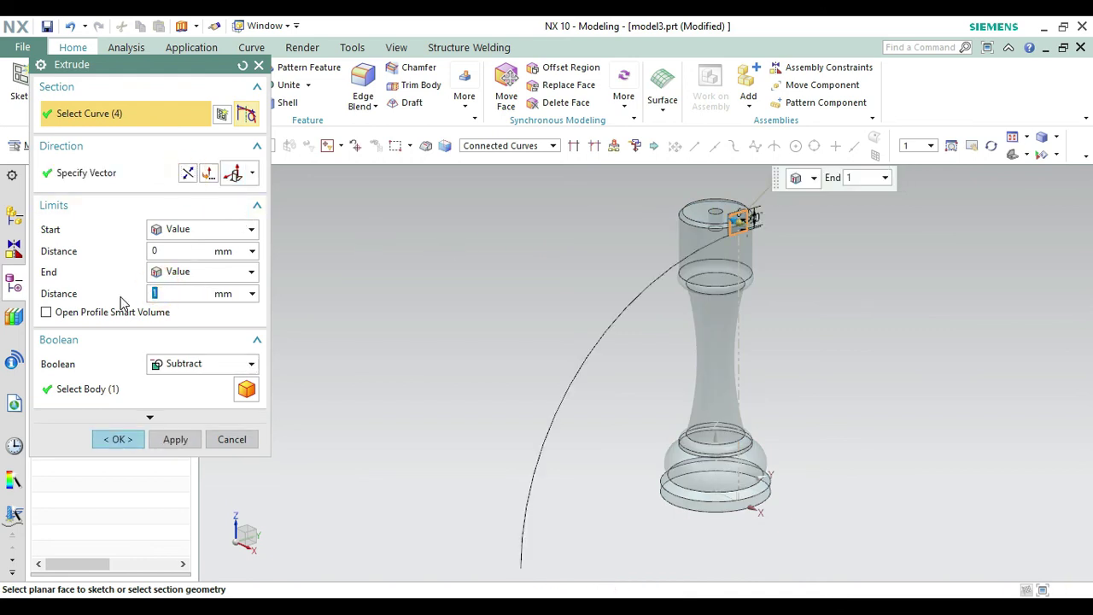
type("3")
key("Return")
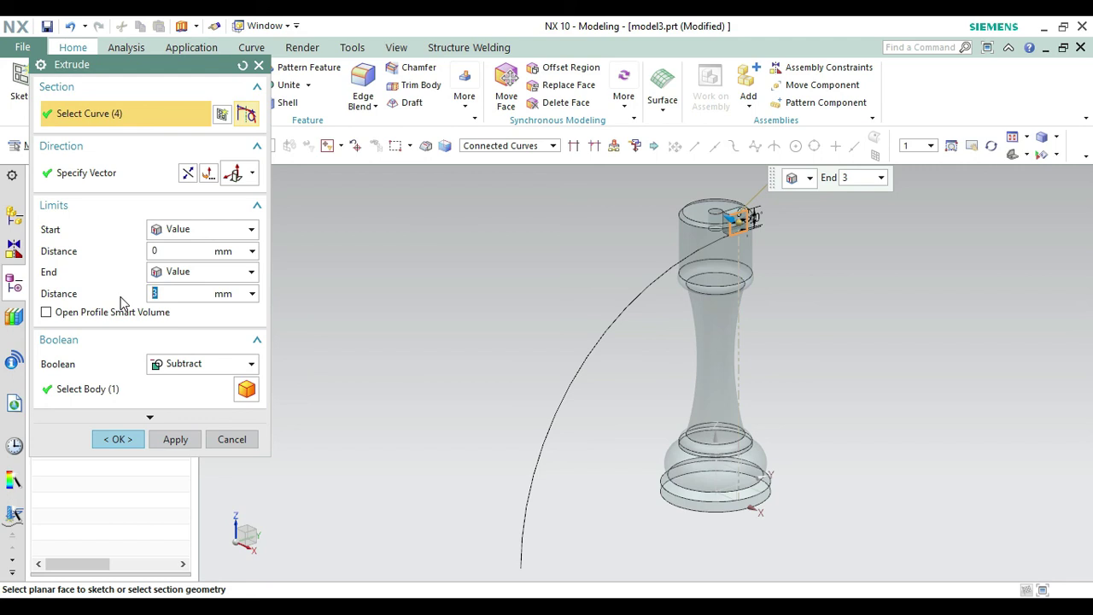
left_click(121, 439)
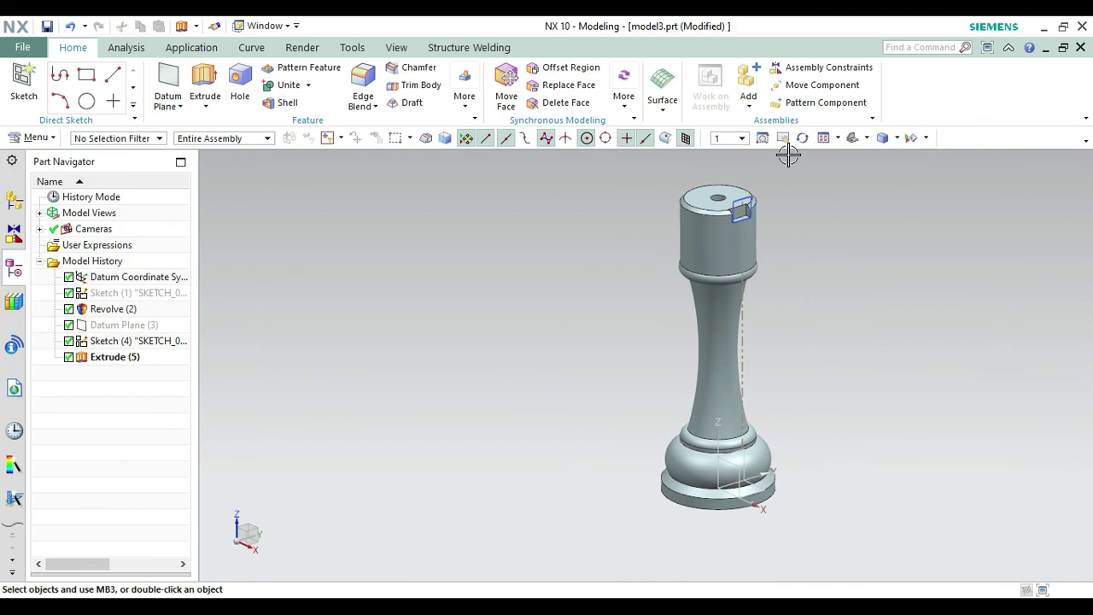
Hide the rectangle sketch used for the notch in the head
scroll(783, 179, "up", 3)
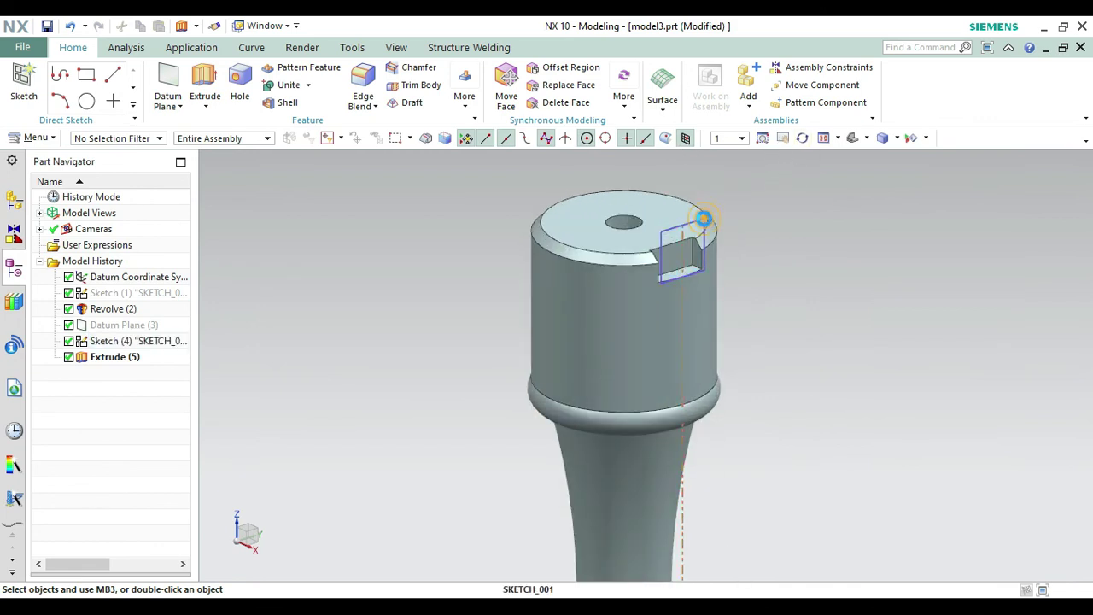
left_click(703, 219)
key("Escape")
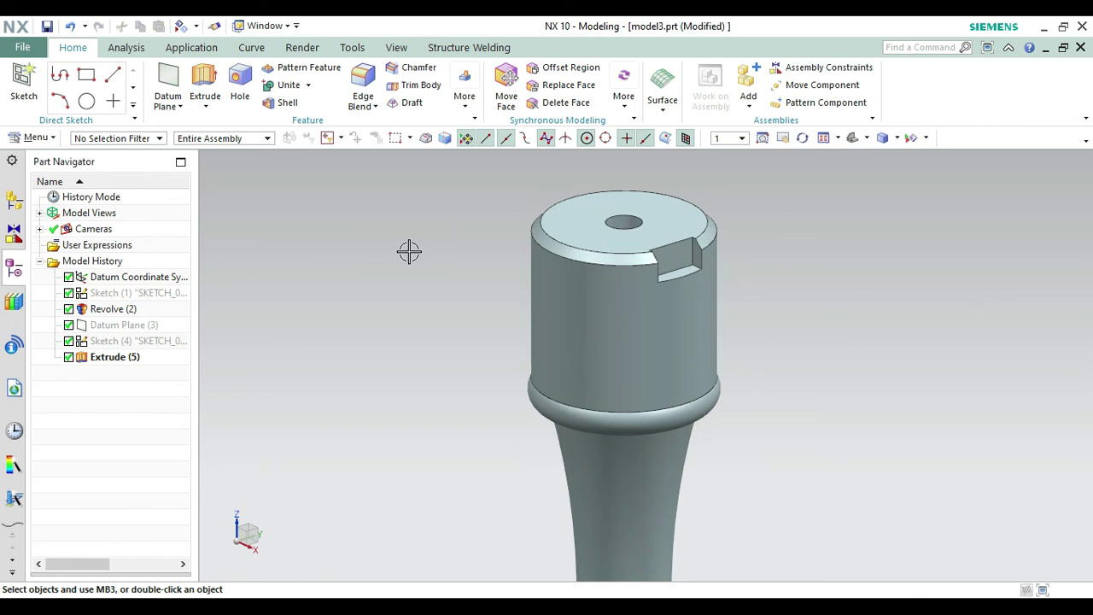
scroll(393, 404, "down", 3)
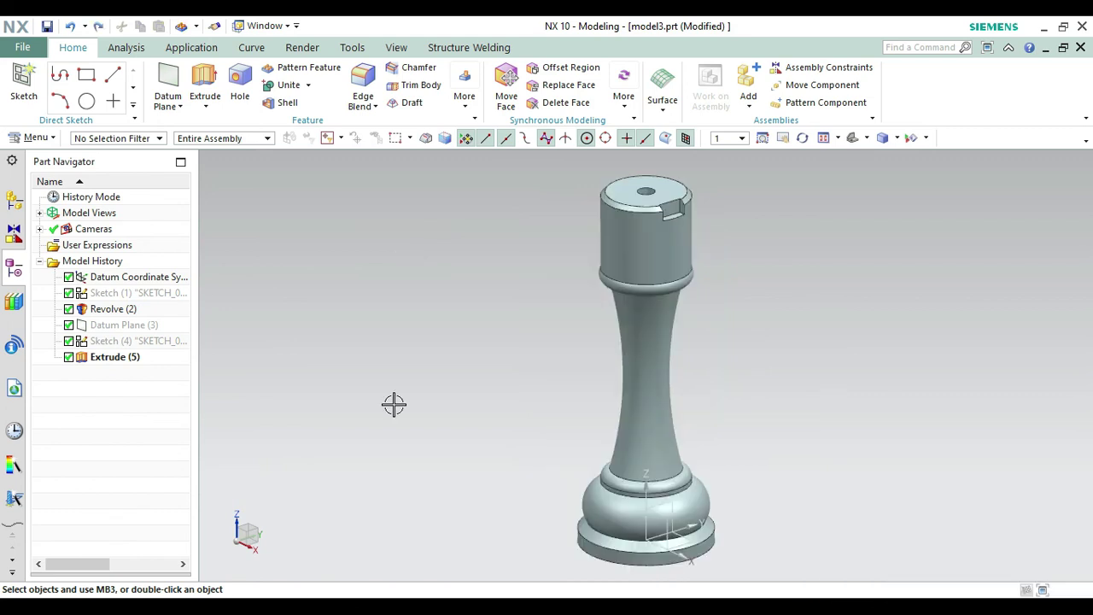
Pattern the notch circularly about the Z axis through the origin (0, 0, 0), with count 4 and span angle 360°
left_click(282, 68)
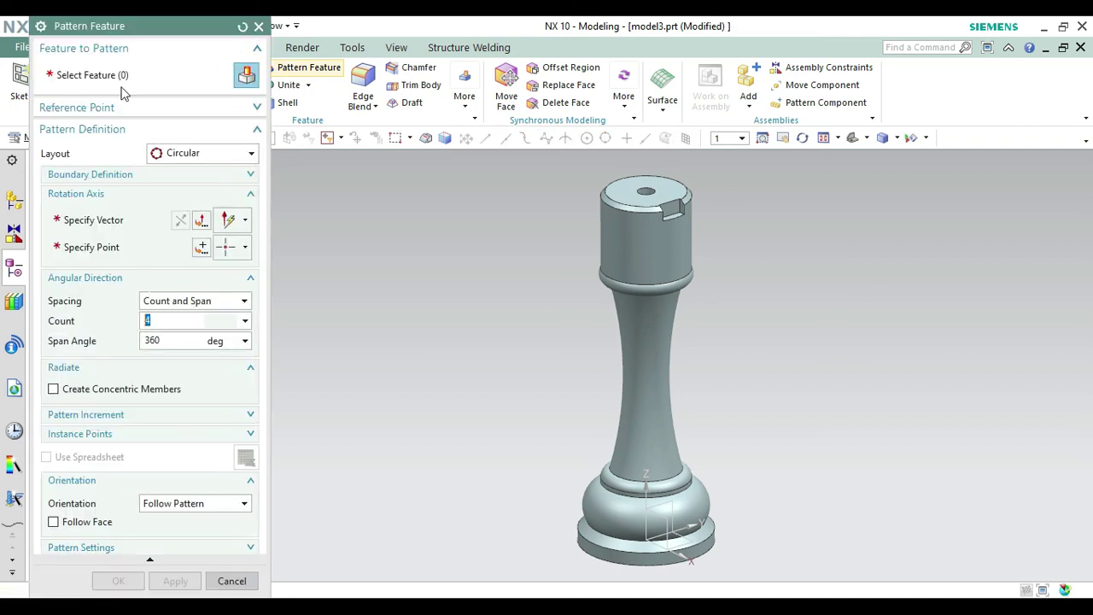
left_click(670, 207)
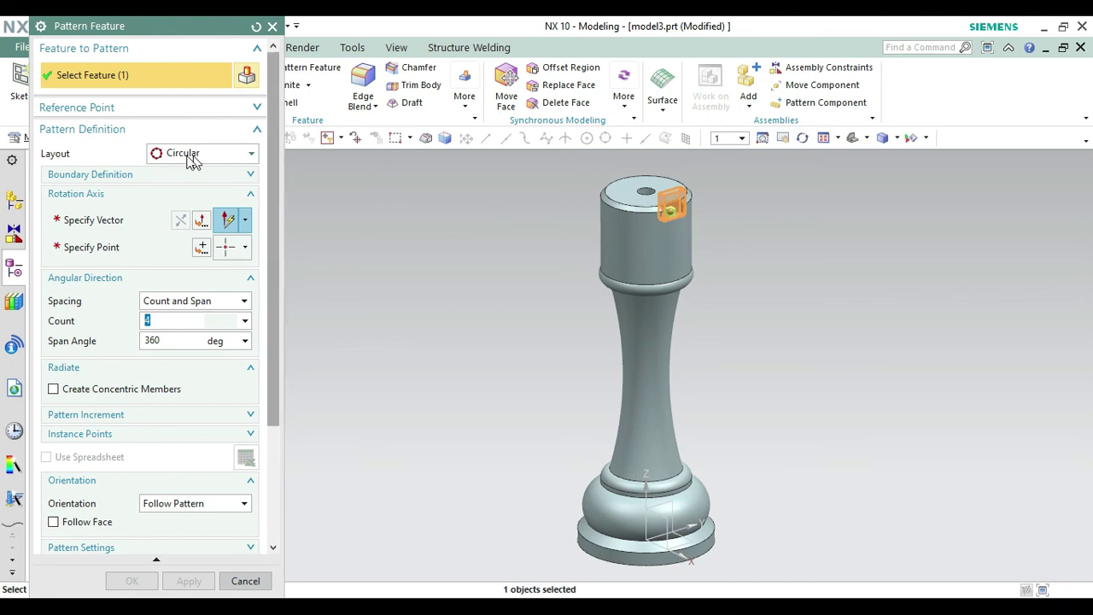
left_click(86, 220)
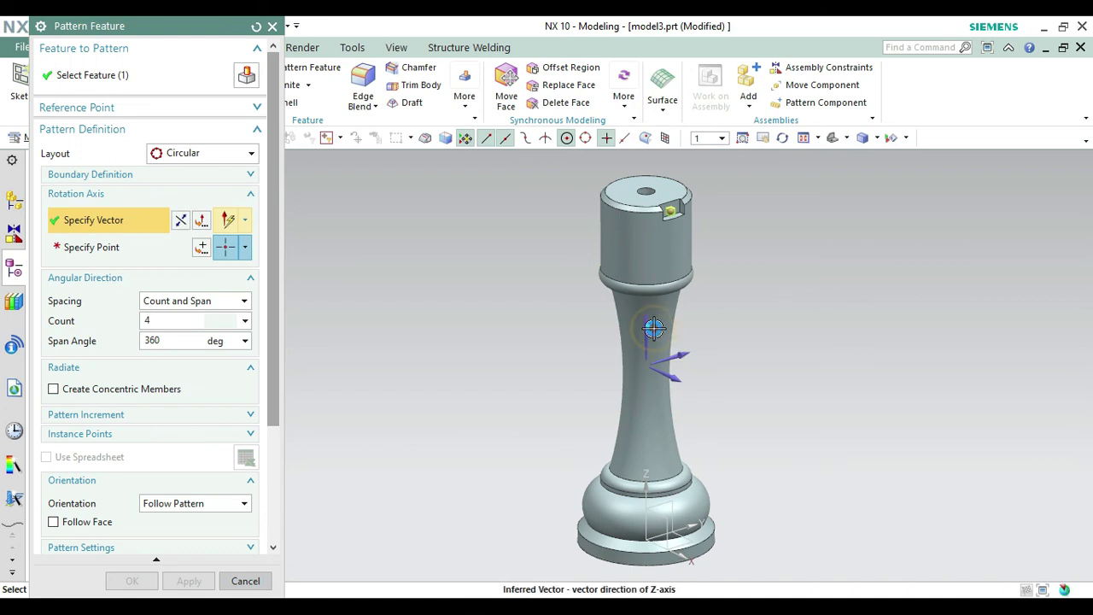
left_click(653, 328)
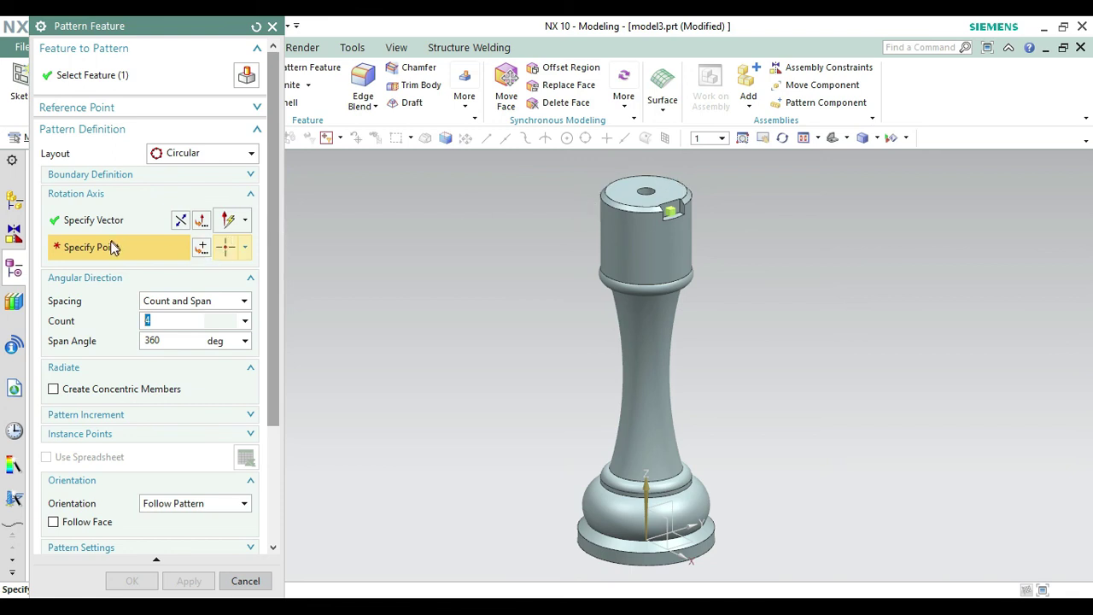
left_click(204, 248)
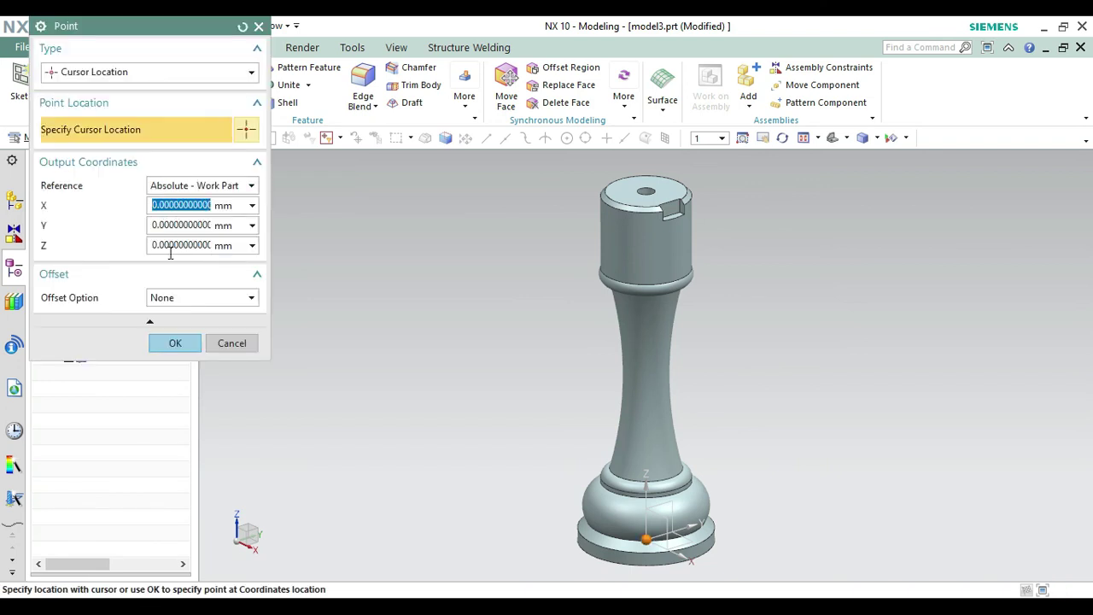
left_click(177, 343)
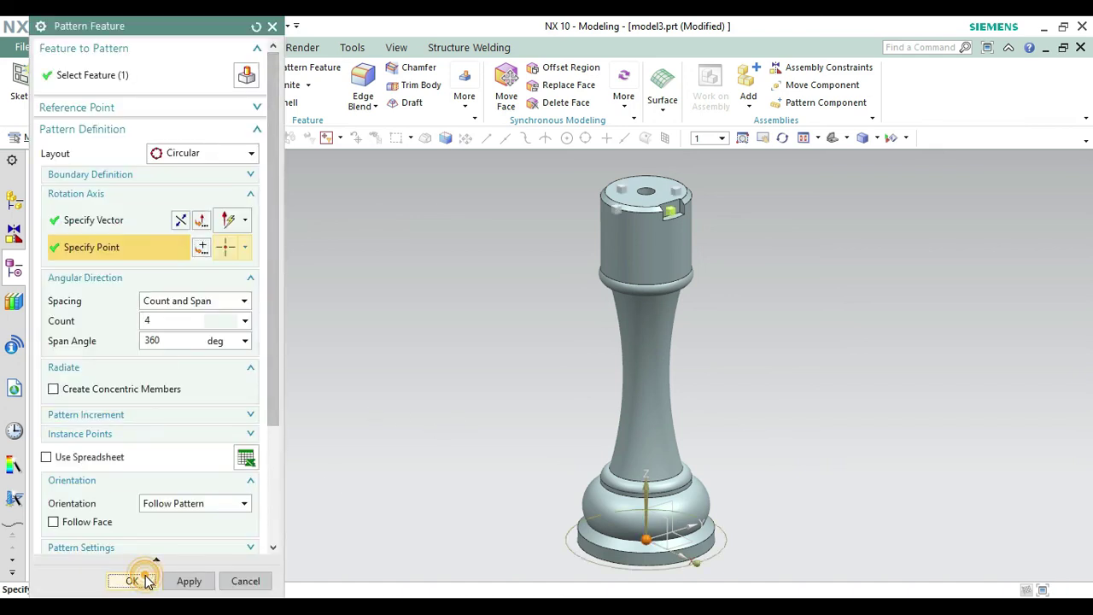
left_click(145, 579)
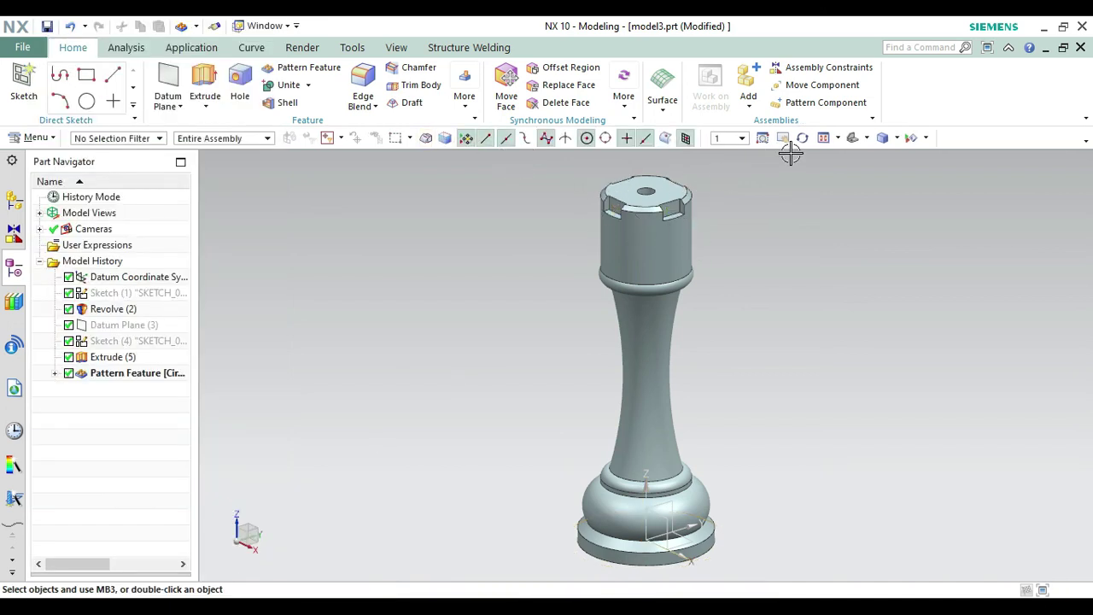
Display the finished model in True Shading render mode from the angled 3D view
left_click(803, 137)
left_click_drag(744, 274, 738, 377)
key("Home")
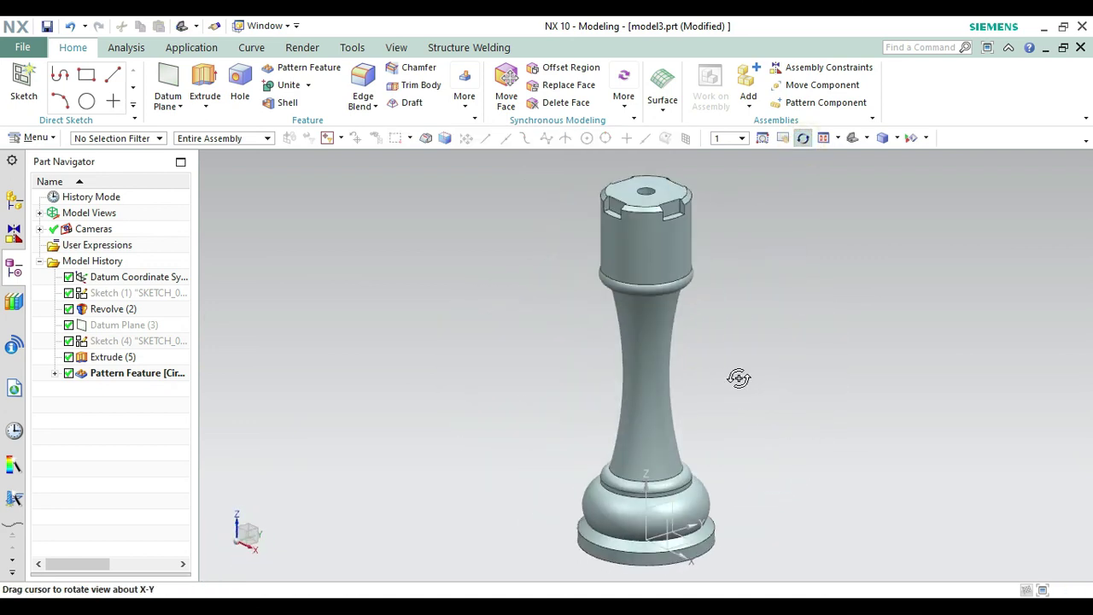
left_click(296, 50)
left_click(28, 85)
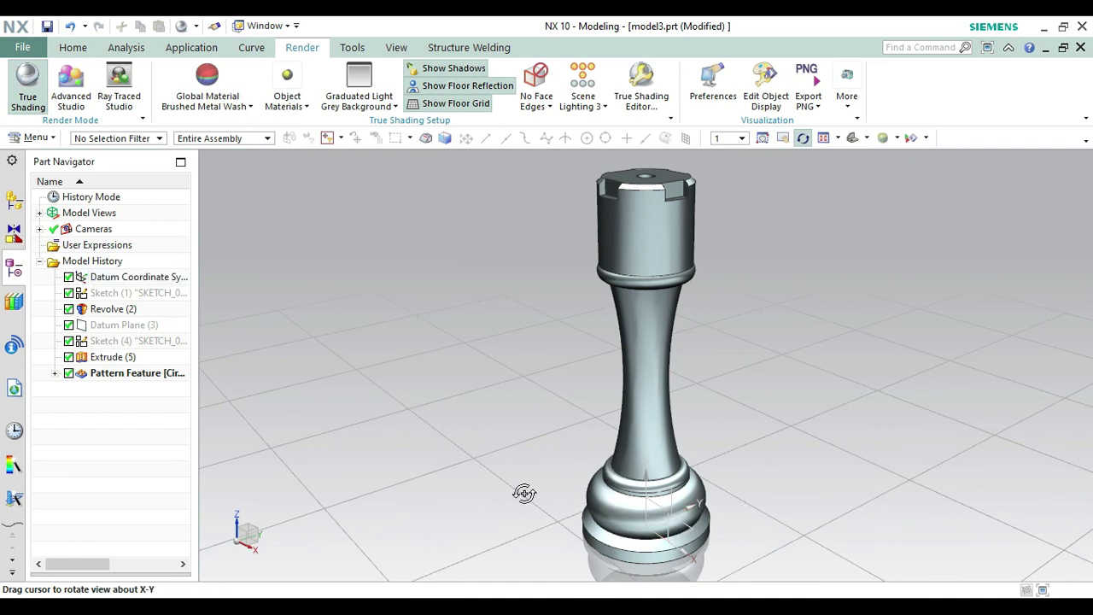
key("Escape")
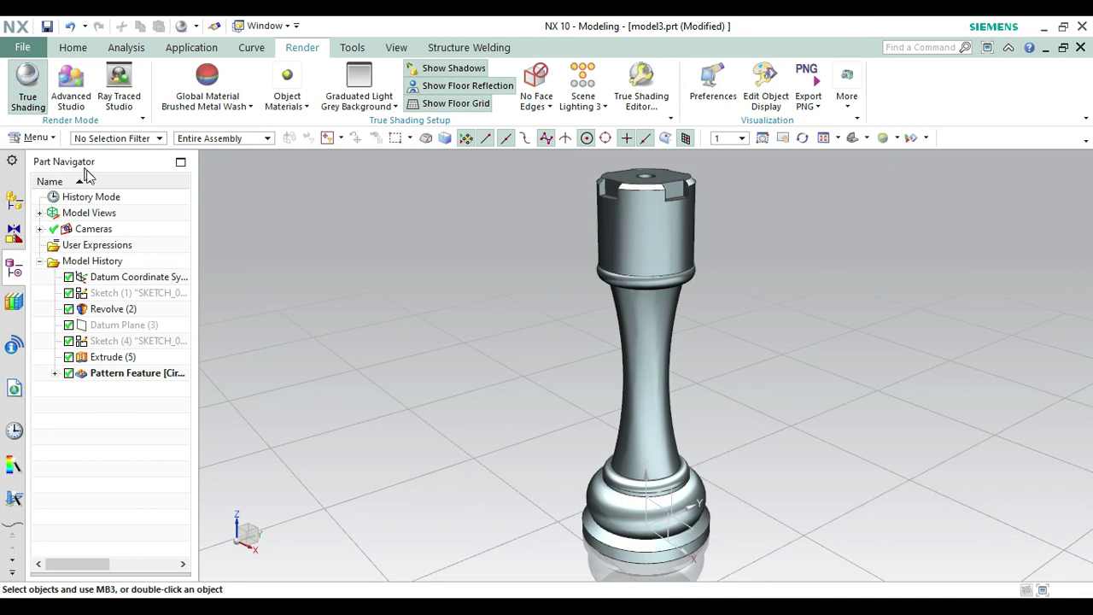
Bring up the choices for saving the finished part
left_click(22, 47)
mouse_move(128, 150)
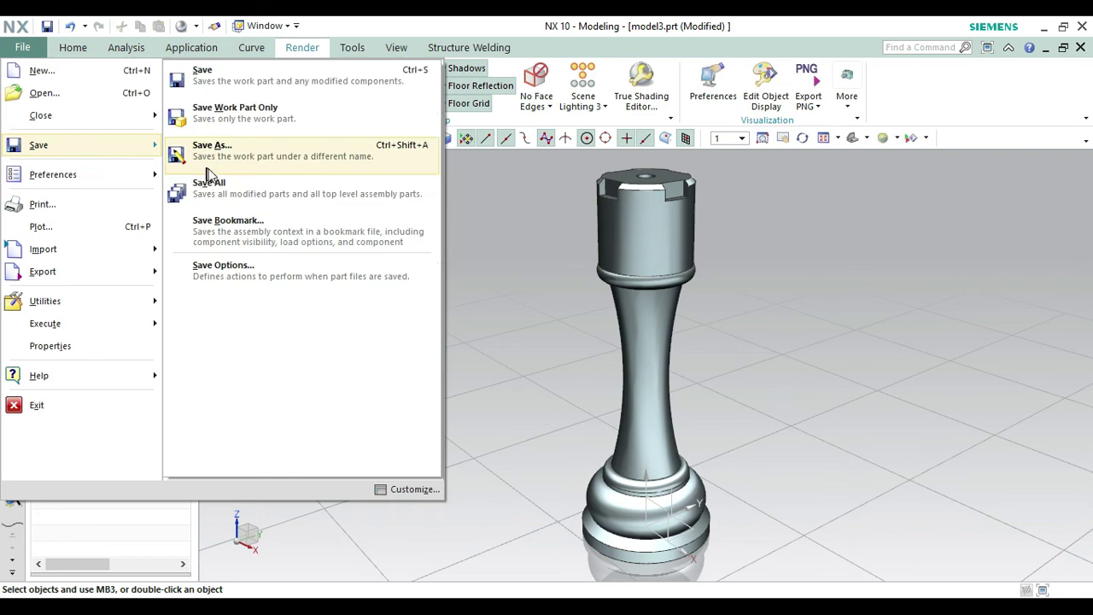